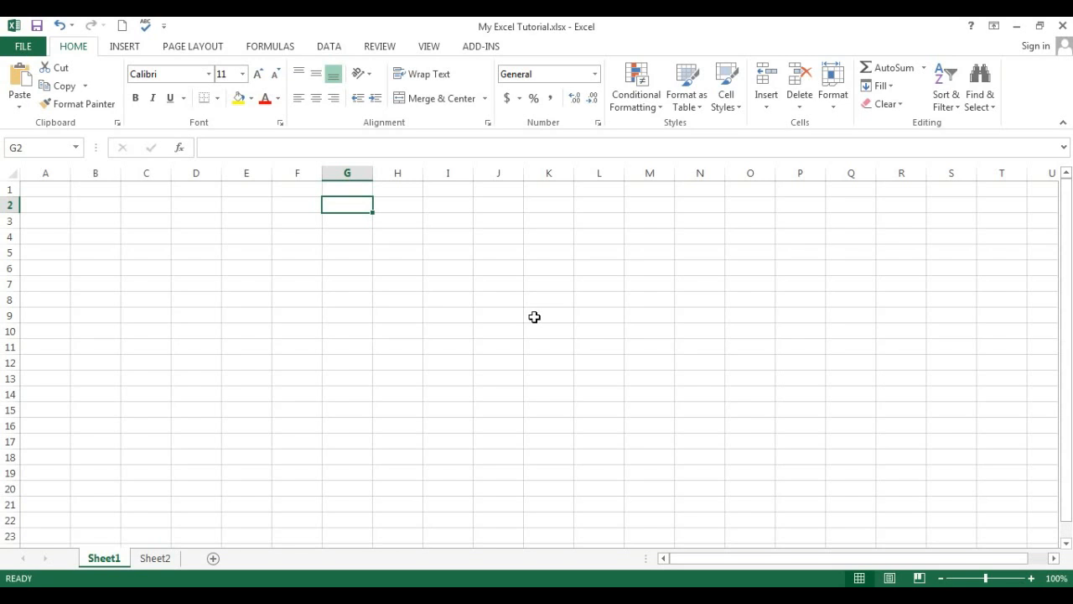
# Enter the company name "MS Corporation" in cell G2.
pyautogui.write('MS ')
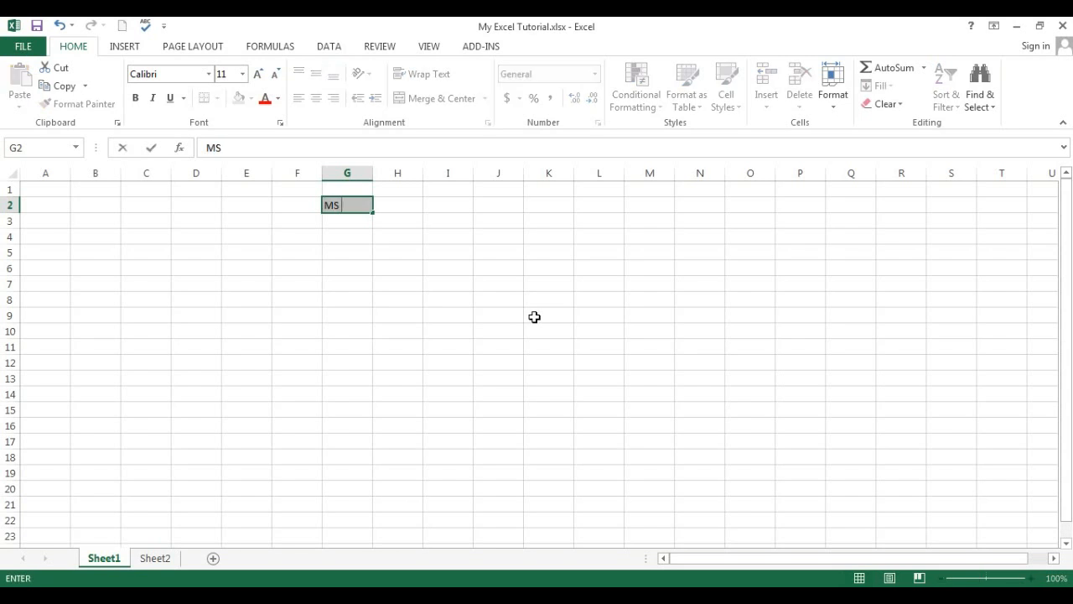
pyautogui.write('Corporation')
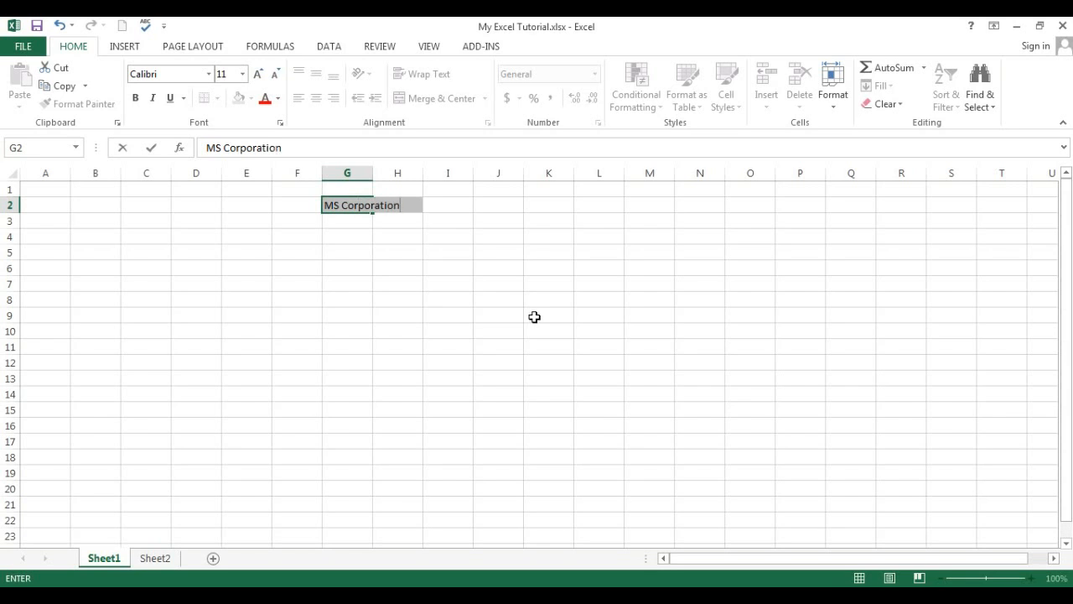
pyautogui.press('Return')
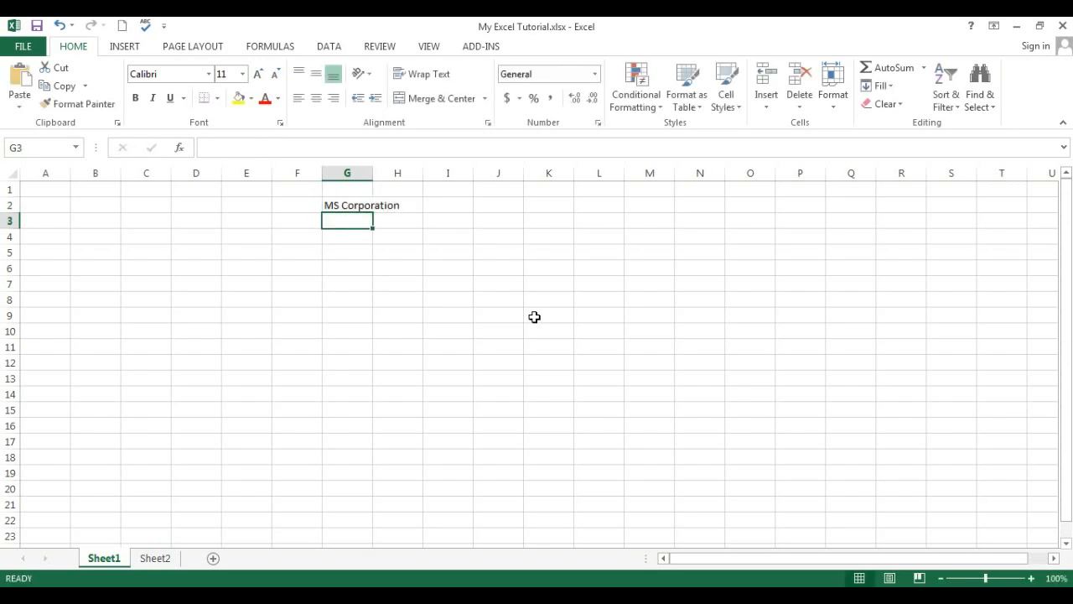
pyautogui.press('Return')
pyautogui.press('Return')
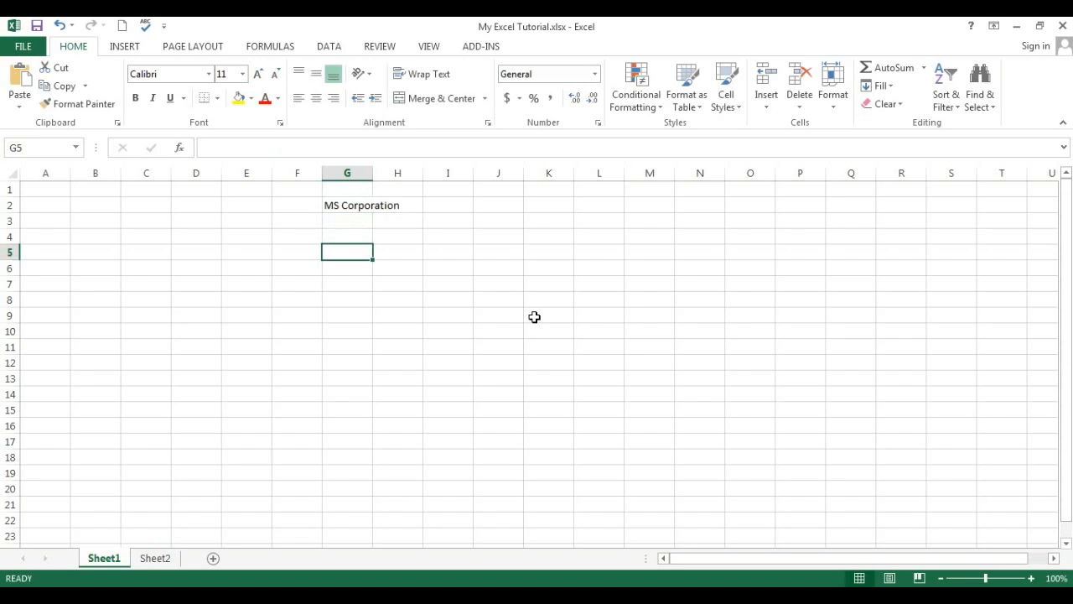
pyautogui.press('Up')
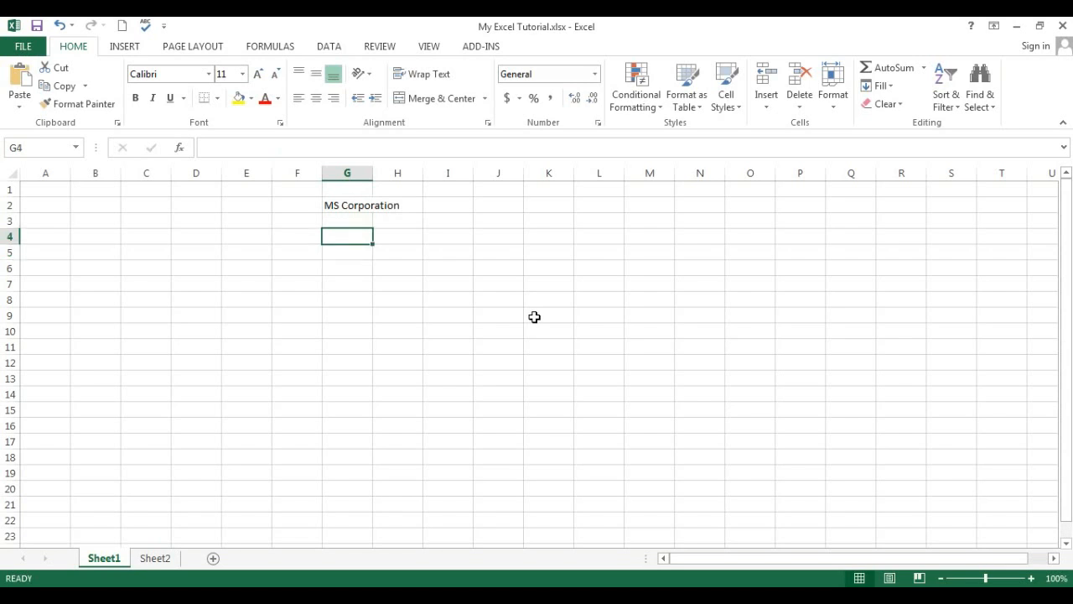
pyautogui.press('Down')
pyautogui.press('Up')
pyautogui.press('Down')
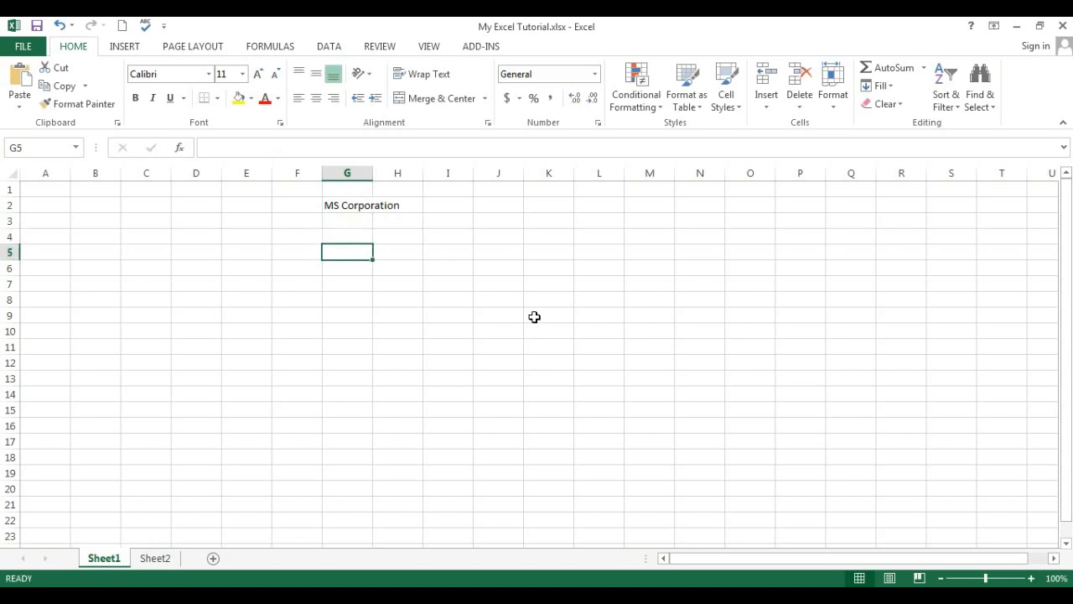
pyautogui.press('Up')
pyautogui.press('Left')
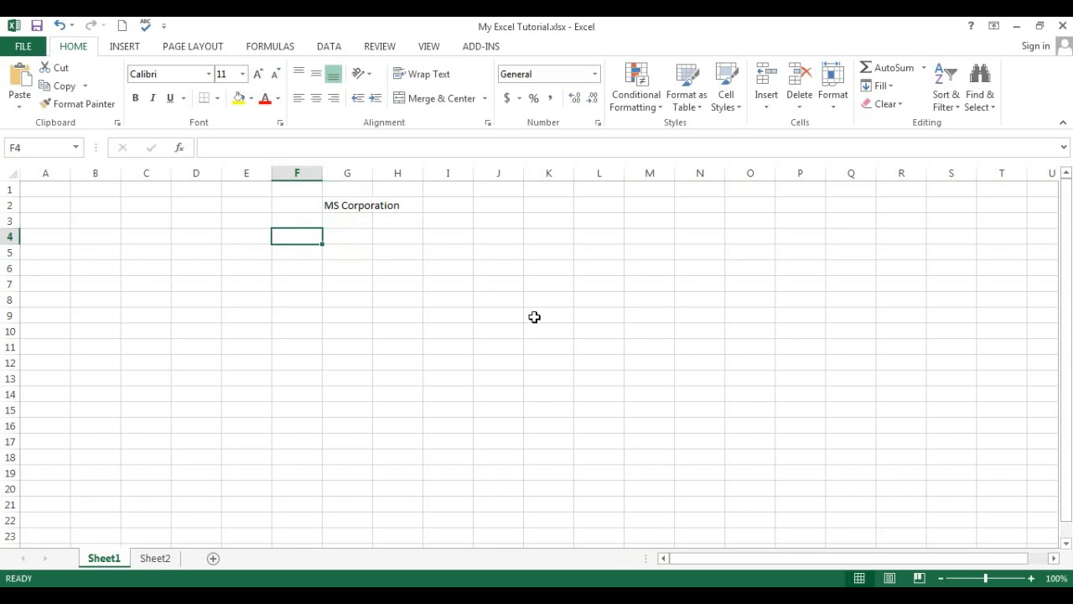
pyautogui.press('Right')
pyautogui.press('Up')
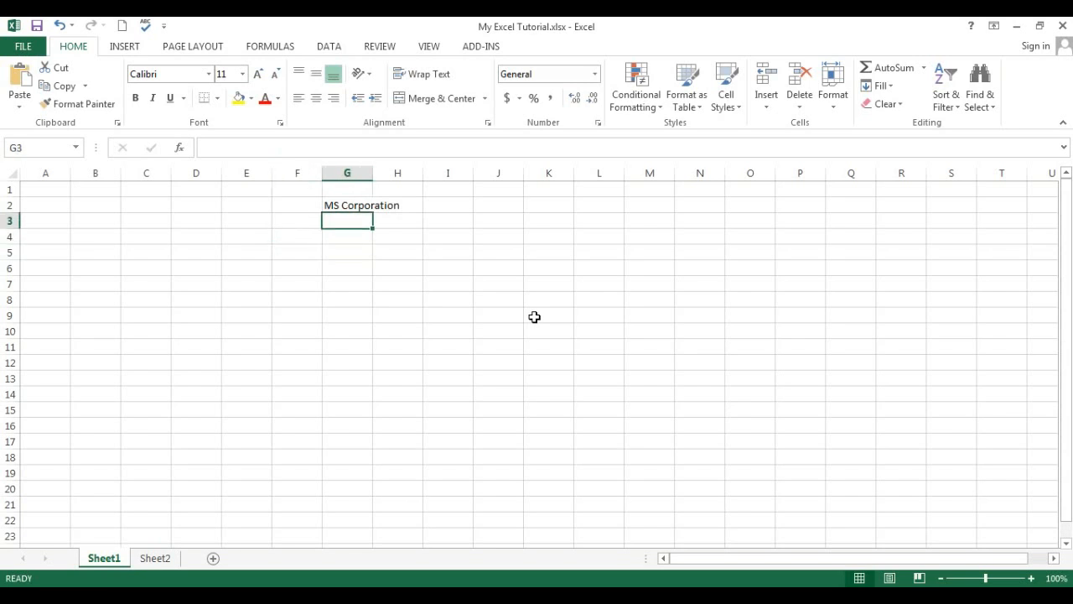
pyautogui.press('Down')
pyautogui.press('Down')
pyautogui.press('Down')
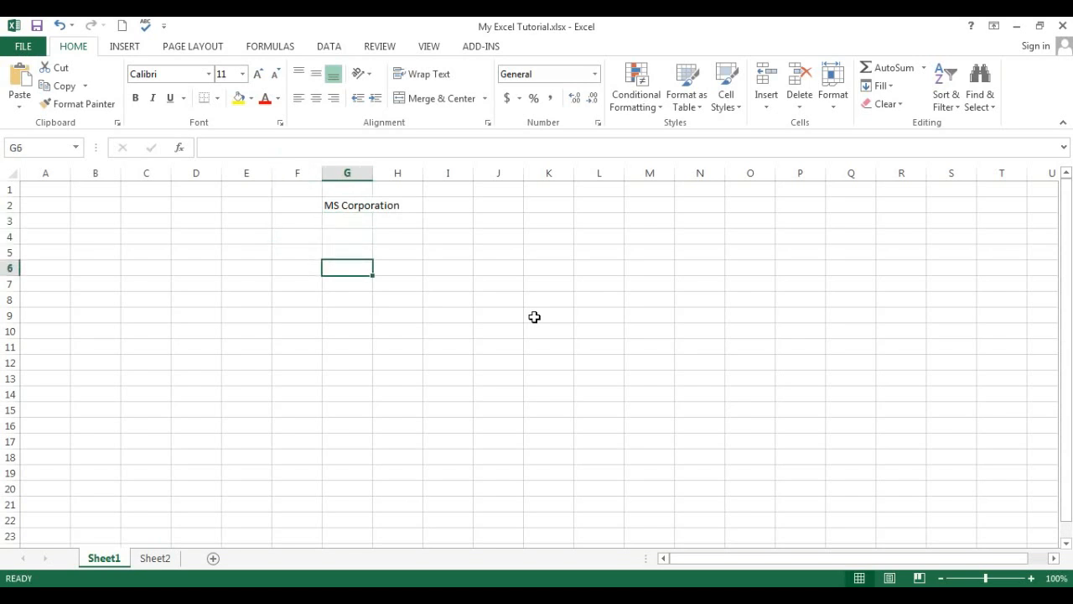
pyautogui.press('Left')
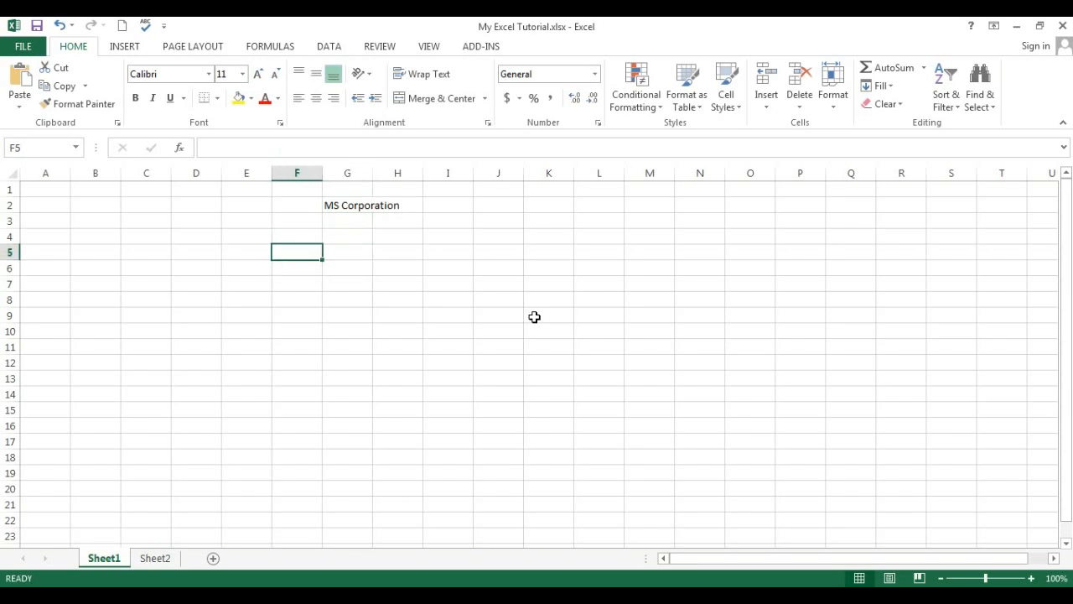
pyautogui.press('Down')
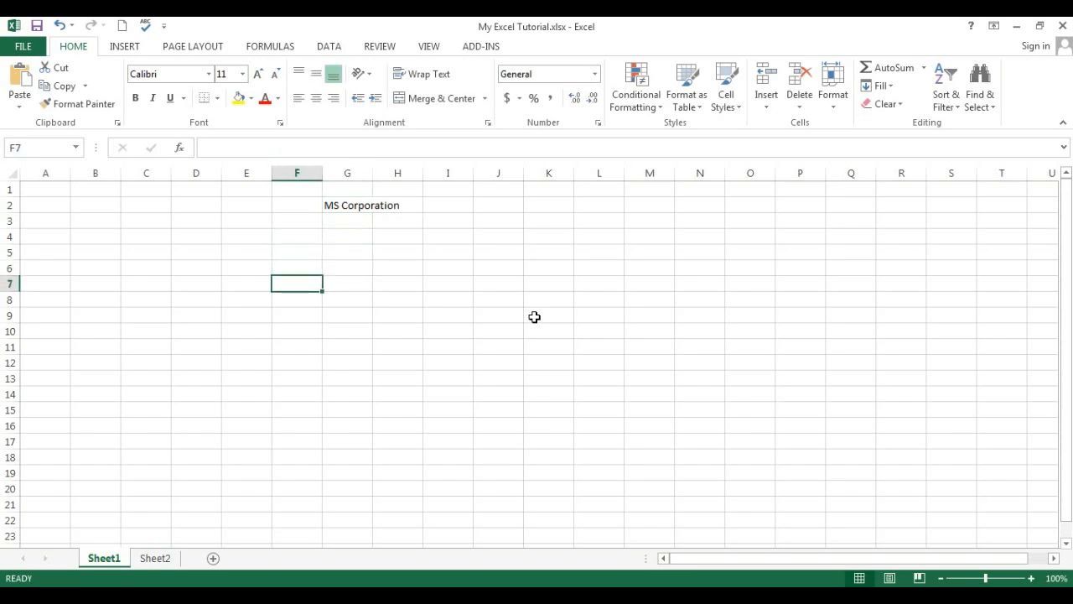
pyautogui.press('Right')
pyautogui.press('Left')
pyautogui.click(341, 254)
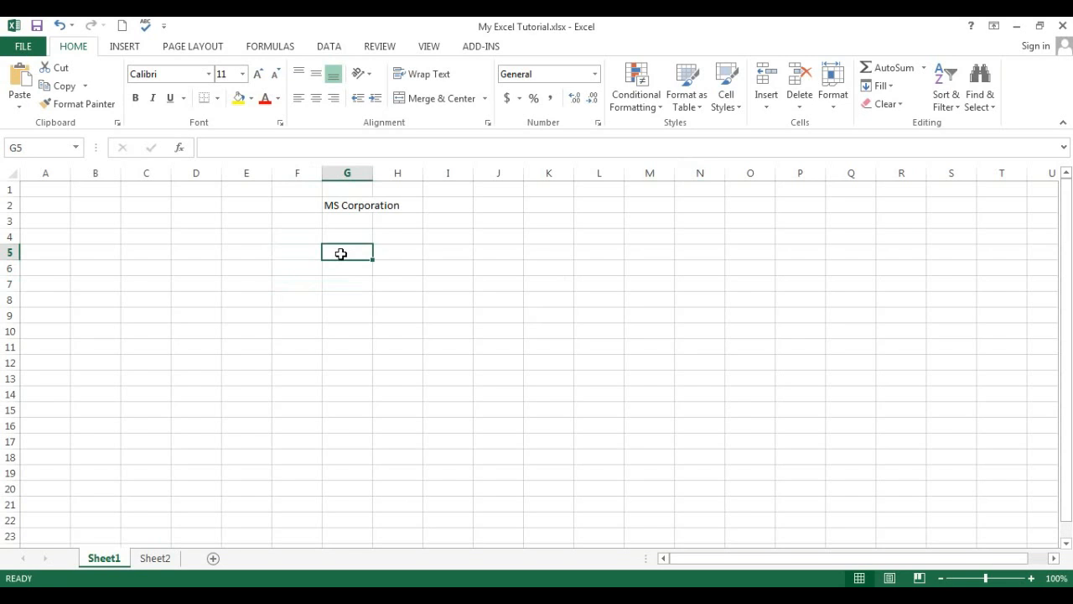
# Enter the company's address in cell G3, starting with the label "Address :".
pyautogui.click(346, 224)
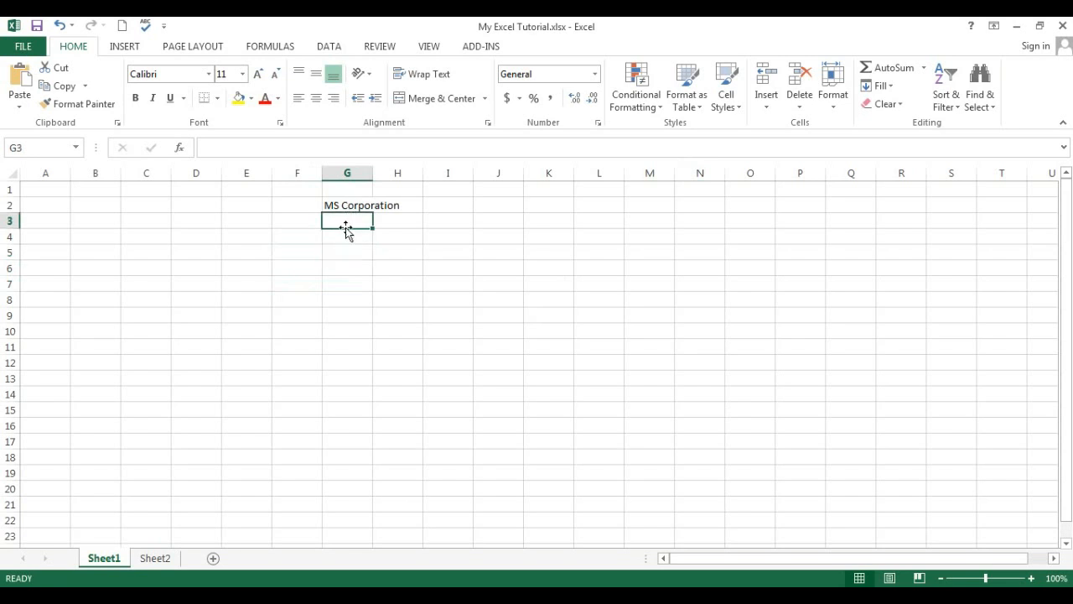
pyautogui.write('Add')
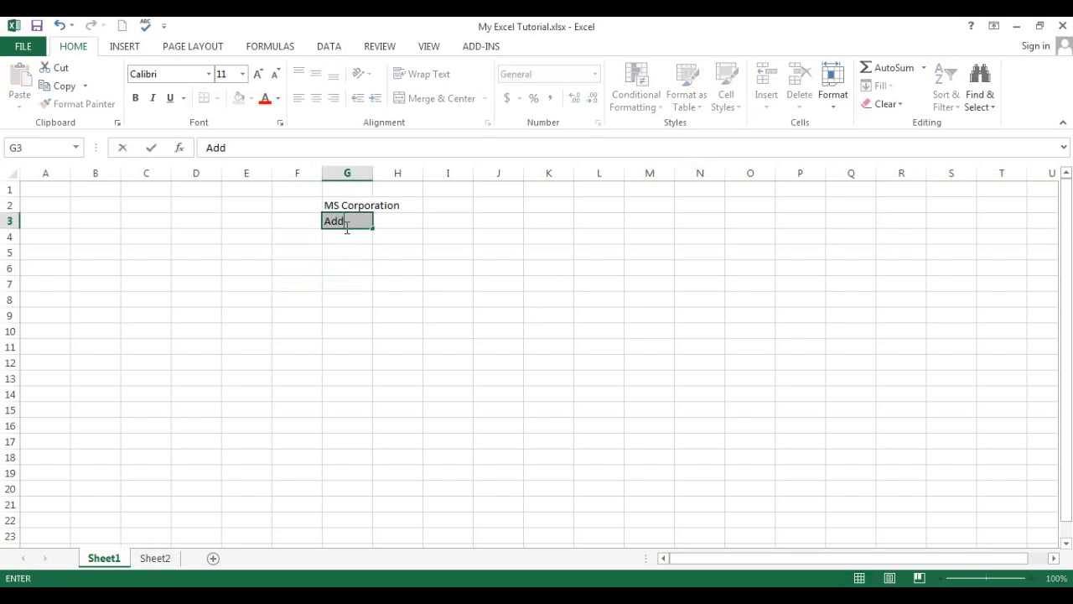
pyautogui.write('ress : 21')
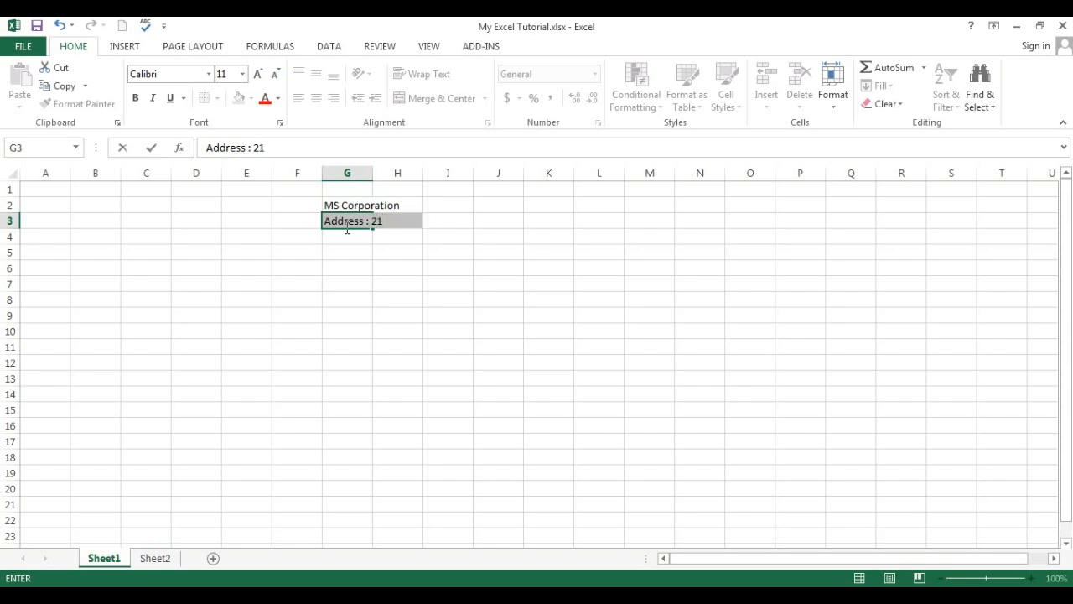
pyautogui.write(', Nework')
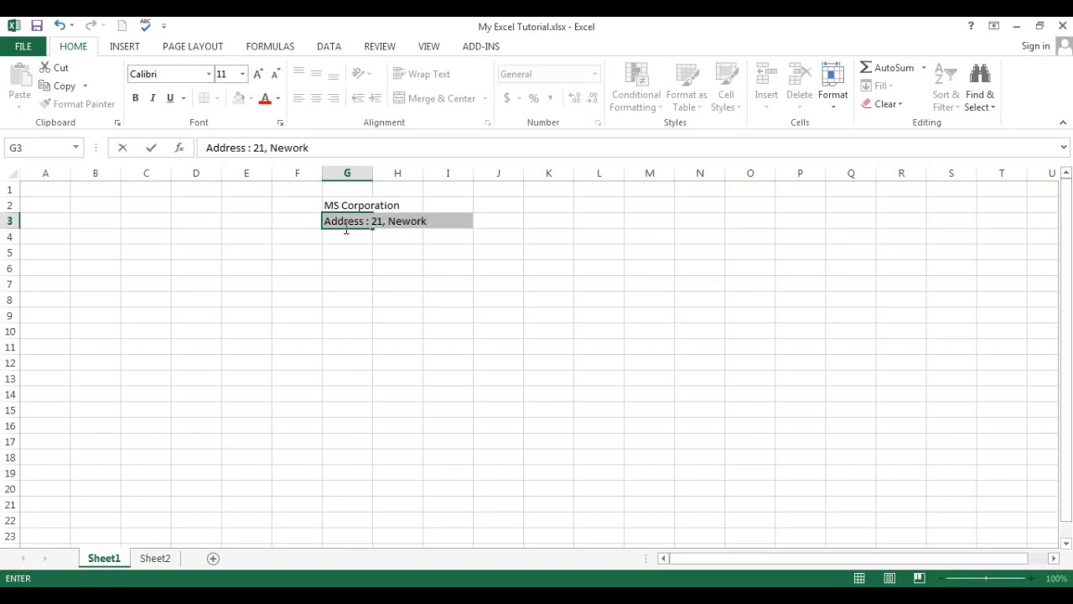
pyautogui.write(', USA')
pyautogui.press('Return')
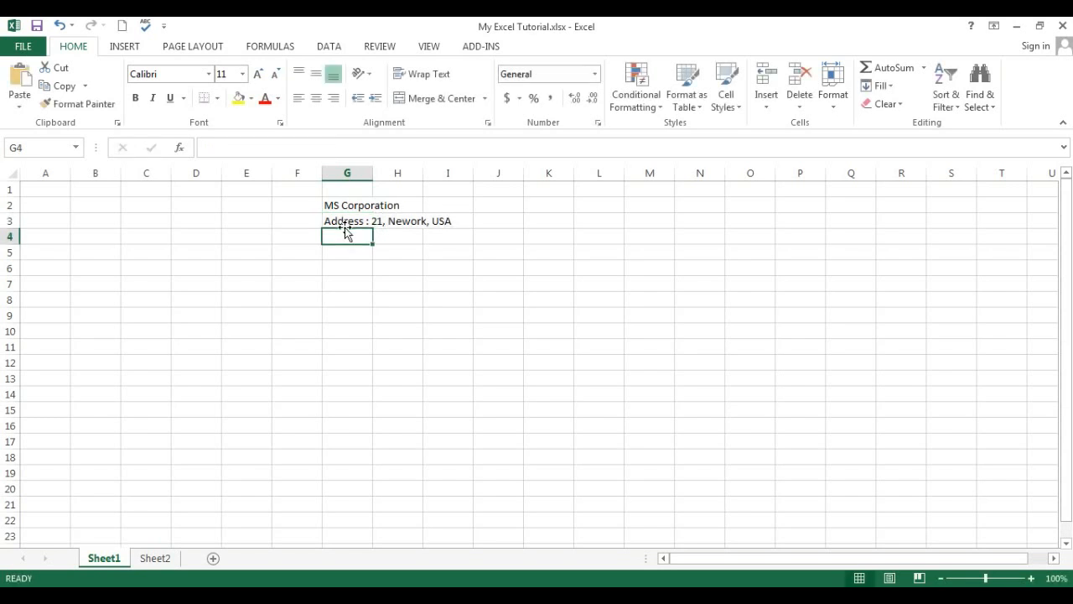
pyautogui.press('Return')
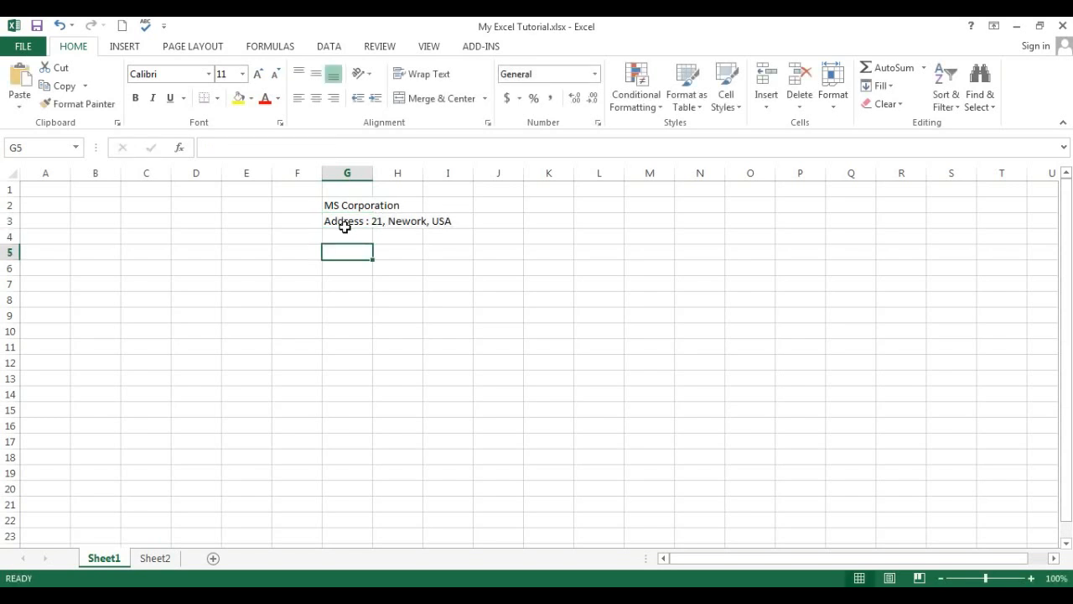
pyautogui.press('Return')
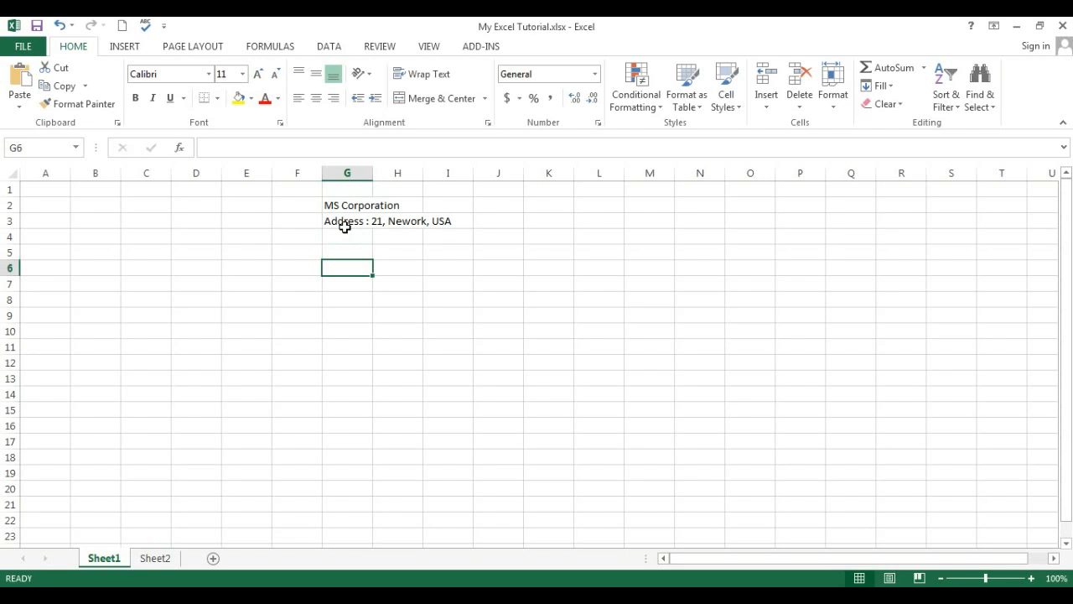
# Correct the misspelled city name in the address in cell G3 to "New York".
pyautogui.click(415, 221)
pyautogui.doubleClick(415, 221)
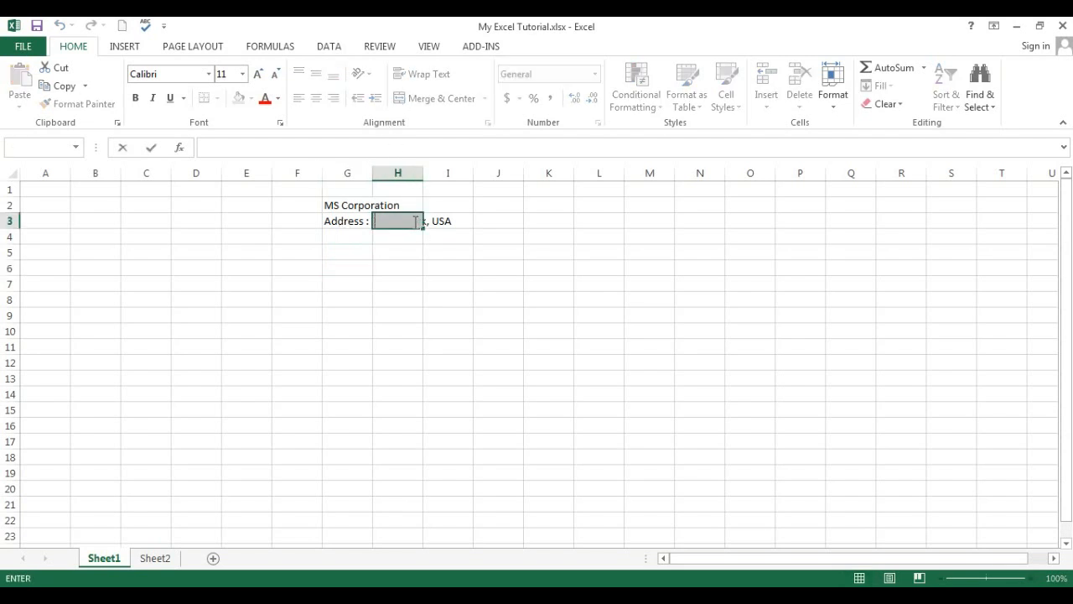
pyautogui.click(362, 224)
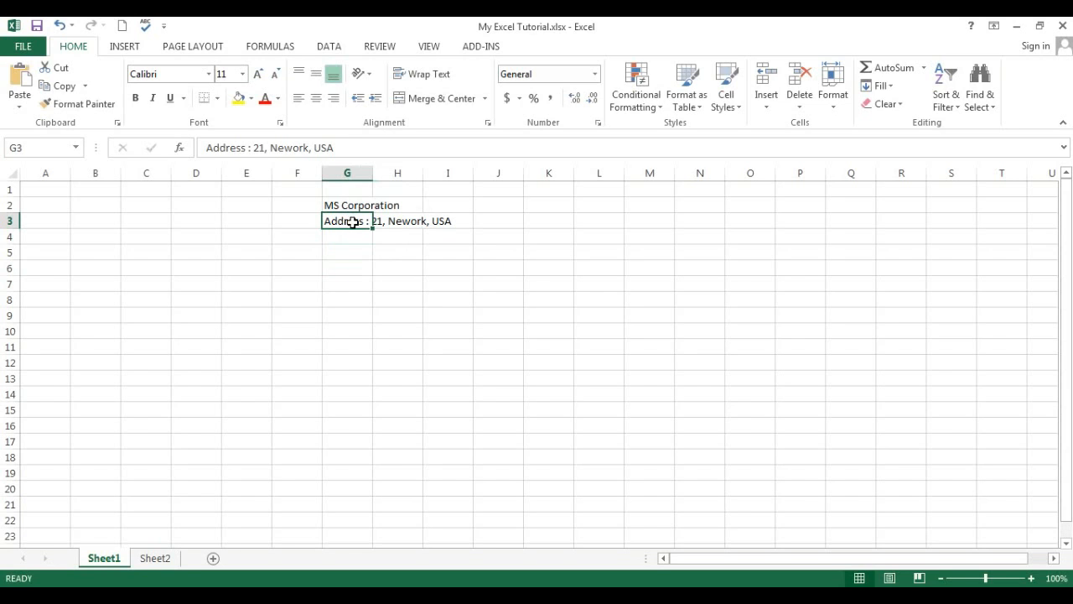
pyautogui.click(294, 148)
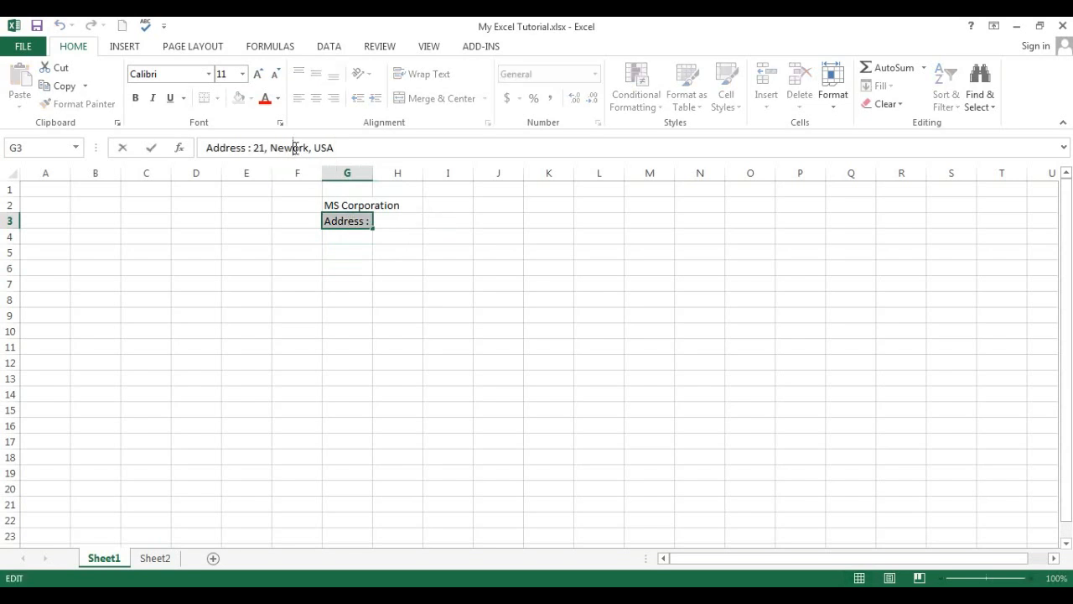
pyautogui.write('y')
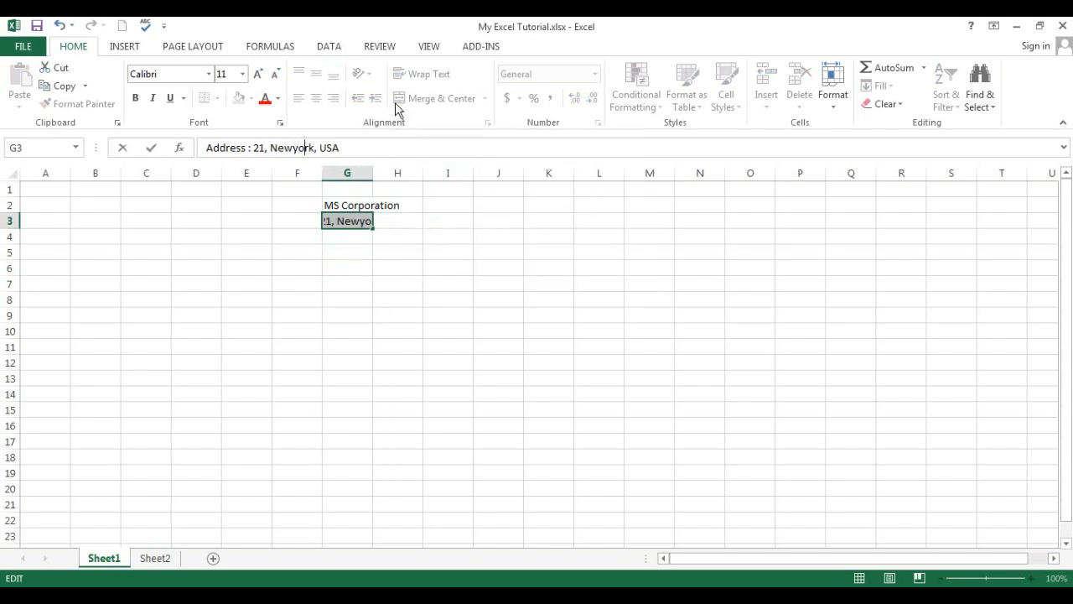
pyautogui.press('BackSpace')
pyautogui.write('Y')
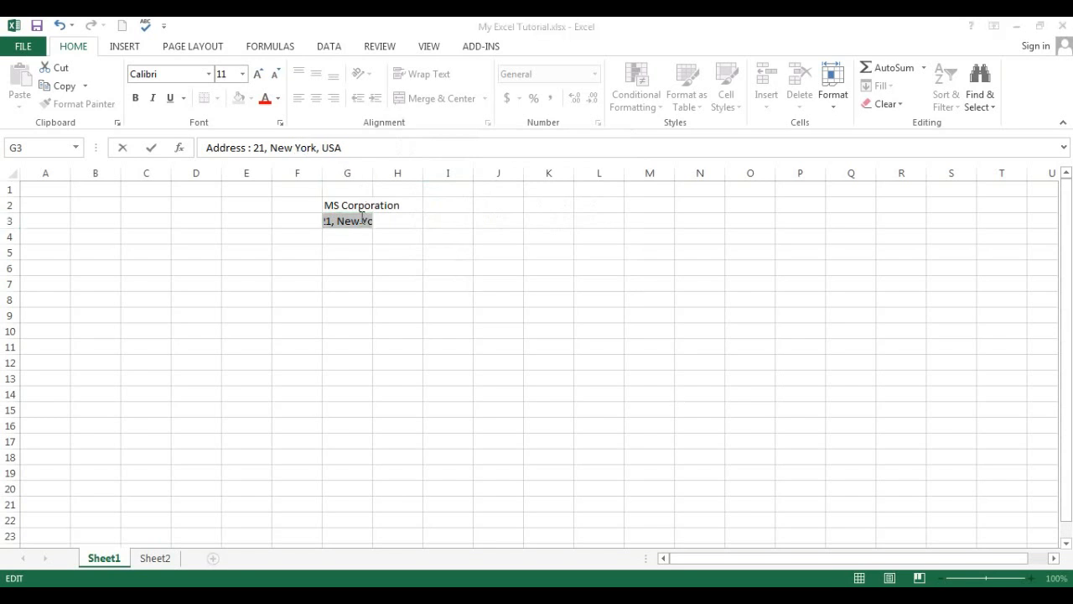
pyautogui.press('Return')
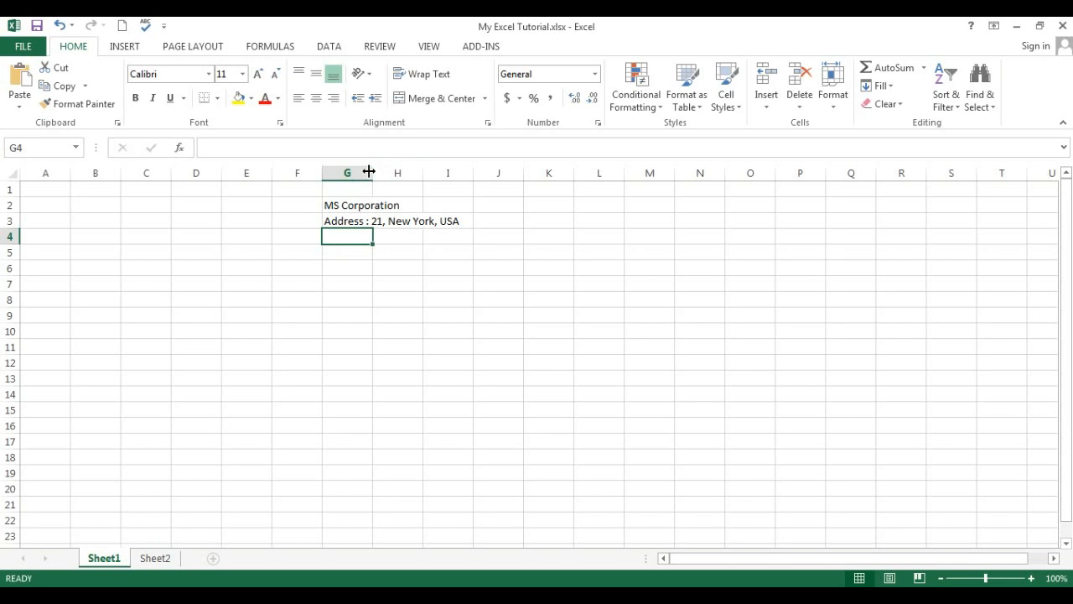
# Widen column G until the full address in row 3 fits inside its cell.
pyautogui.moveTo(369, 172); pyautogui.dragTo(472, 184)
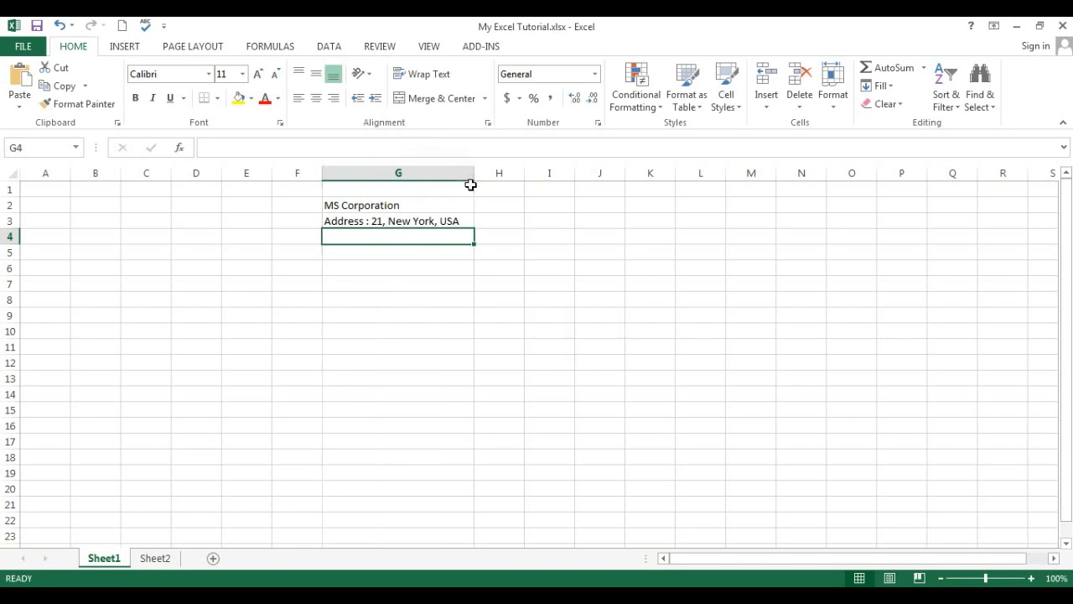
pyautogui.click(533, 233)
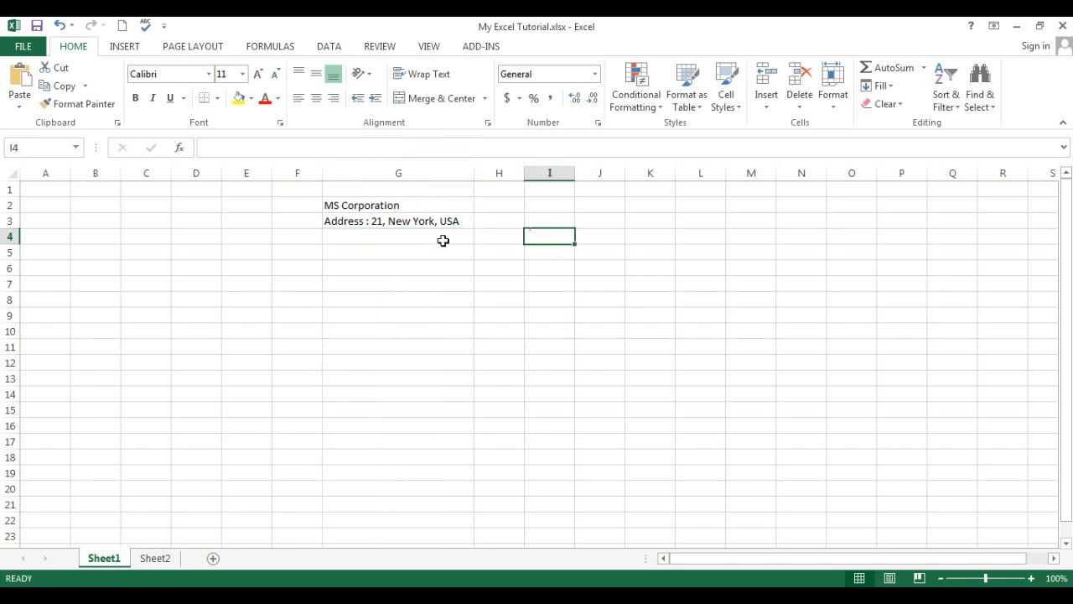
pyautogui.click(402, 204)
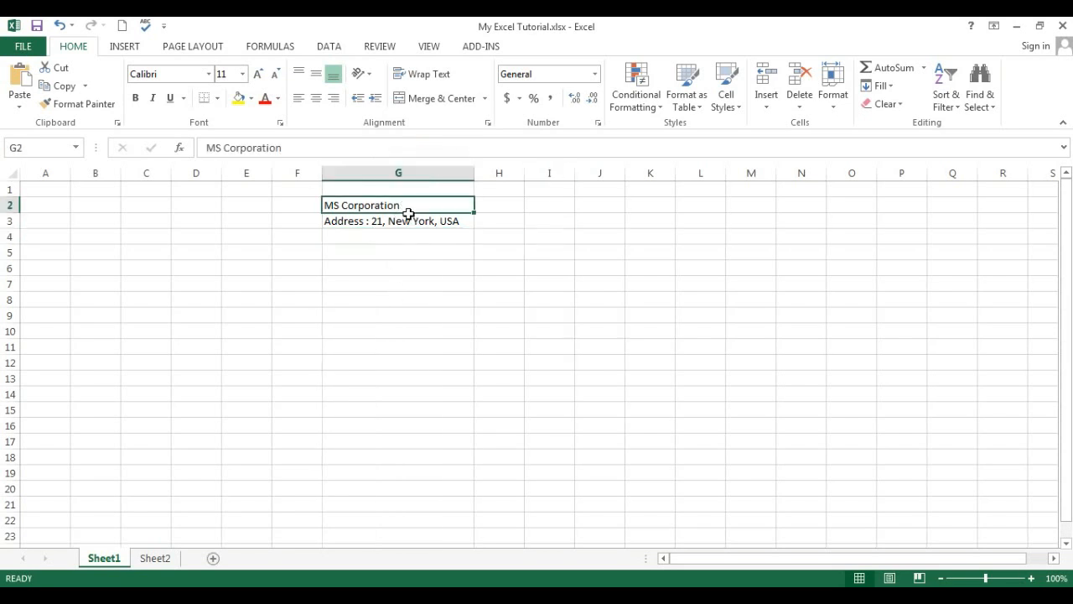
pyautogui.click(413, 224)
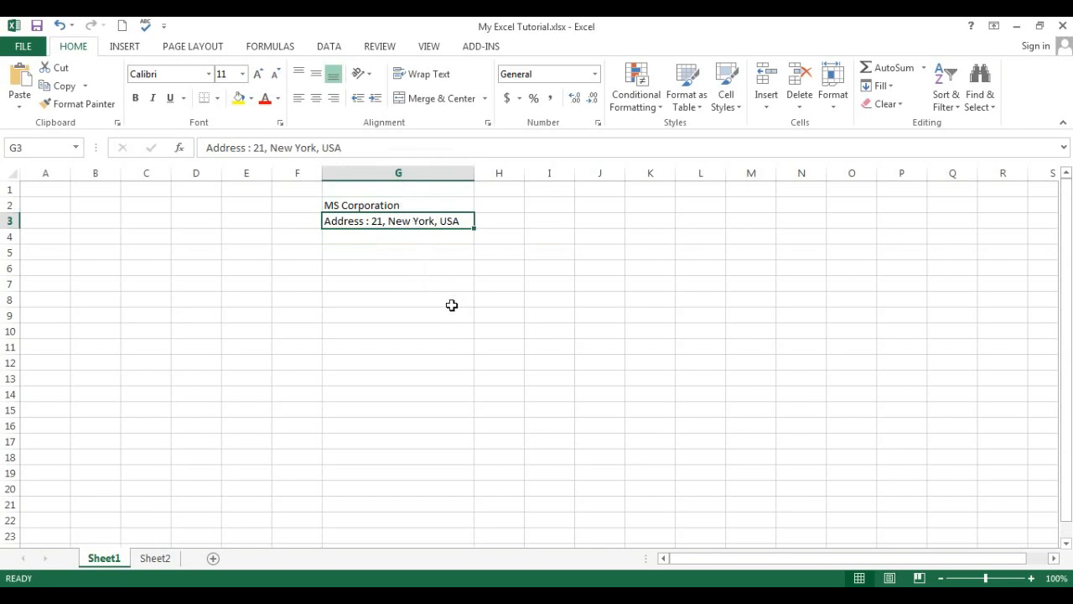
# Enter the column header "Sl No" in cell G6.
pyautogui.click(418, 287)
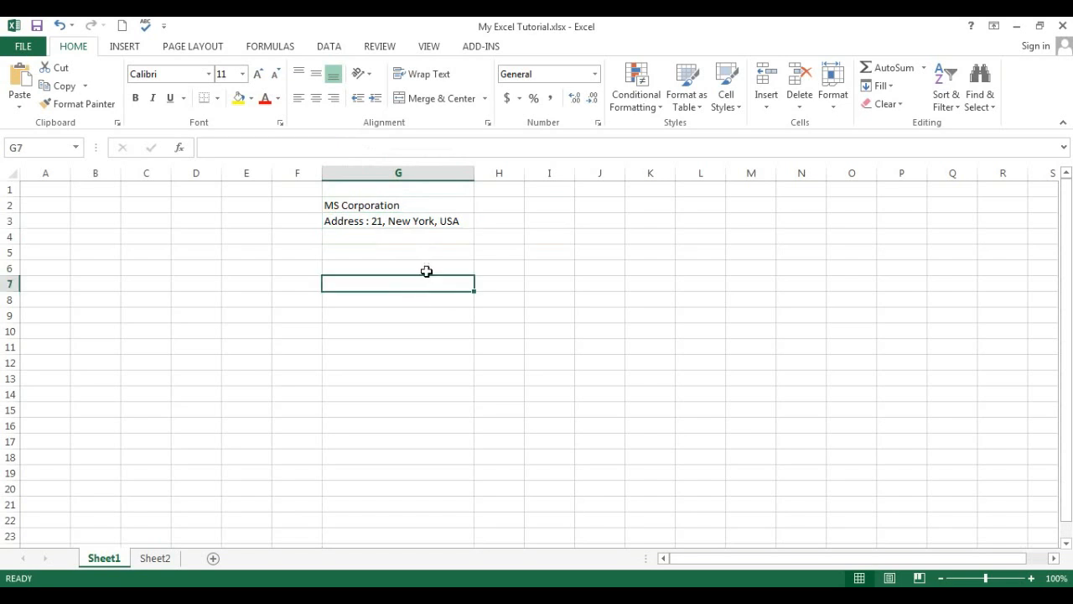
pyautogui.click(426, 270)
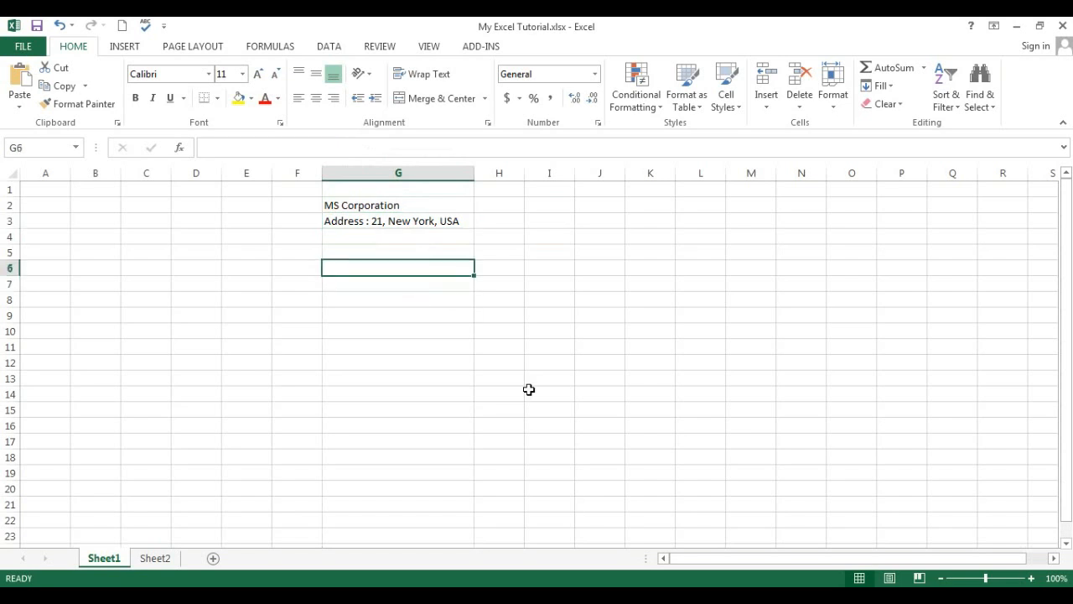
pyautogui.write('S')
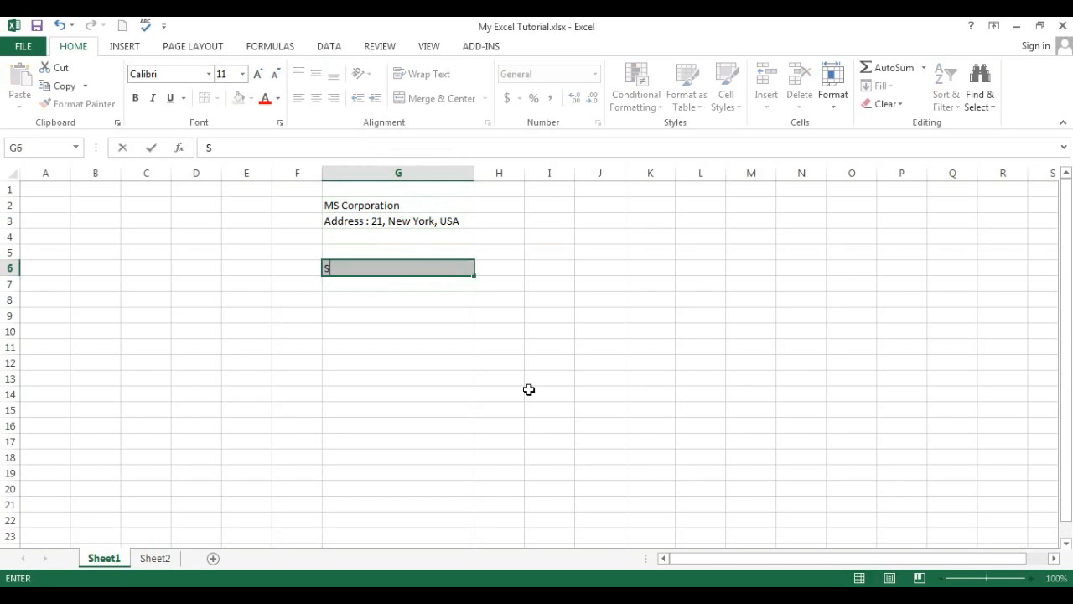
pyautogui.write('l No')
pyautogui.press('Tab')
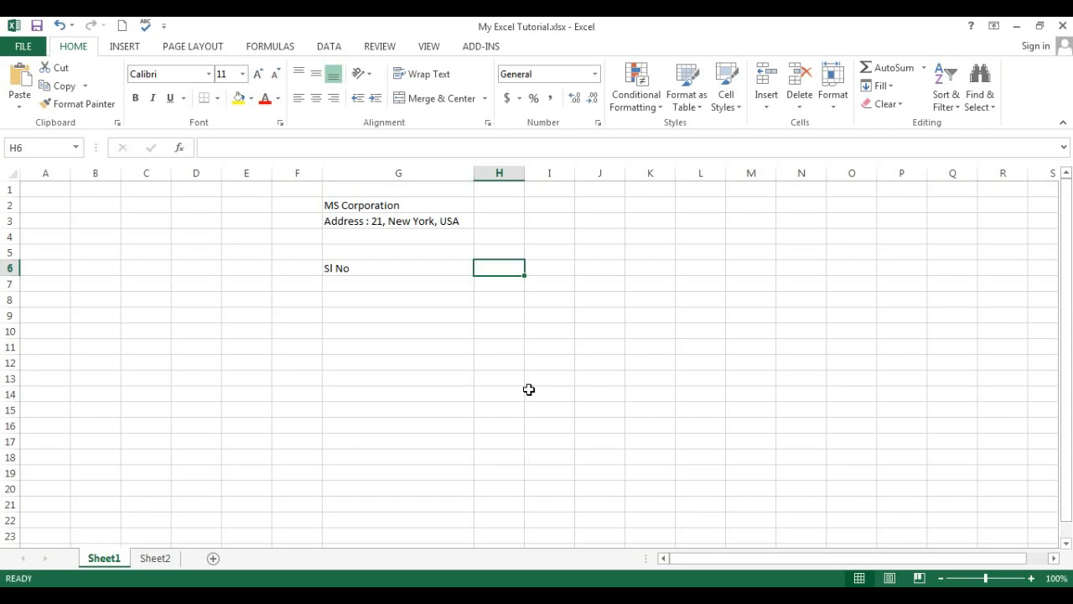
# Enter the header "Employee Id" in cell H6 and auto-fit column H to its text.
pyautogui.write('Emp')
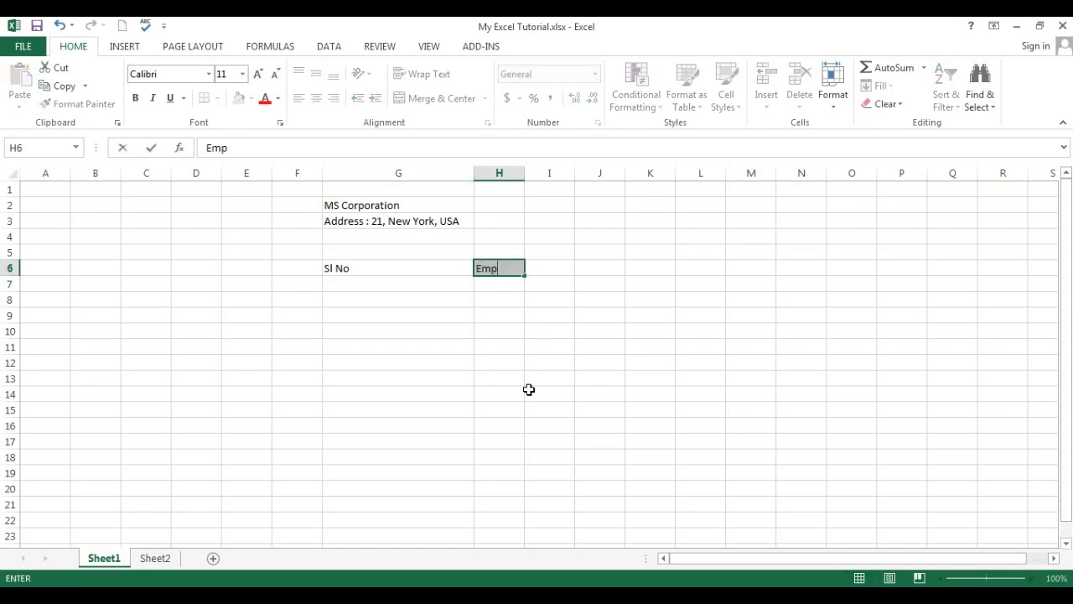
pyautogui.write('loyee Id')
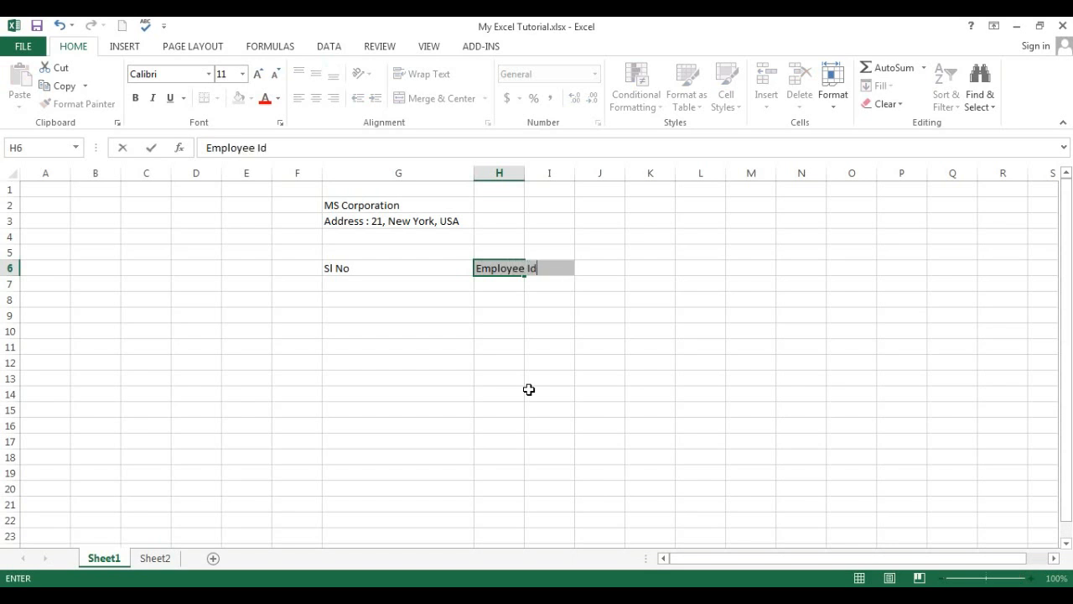
pyautogui.press('Tab')
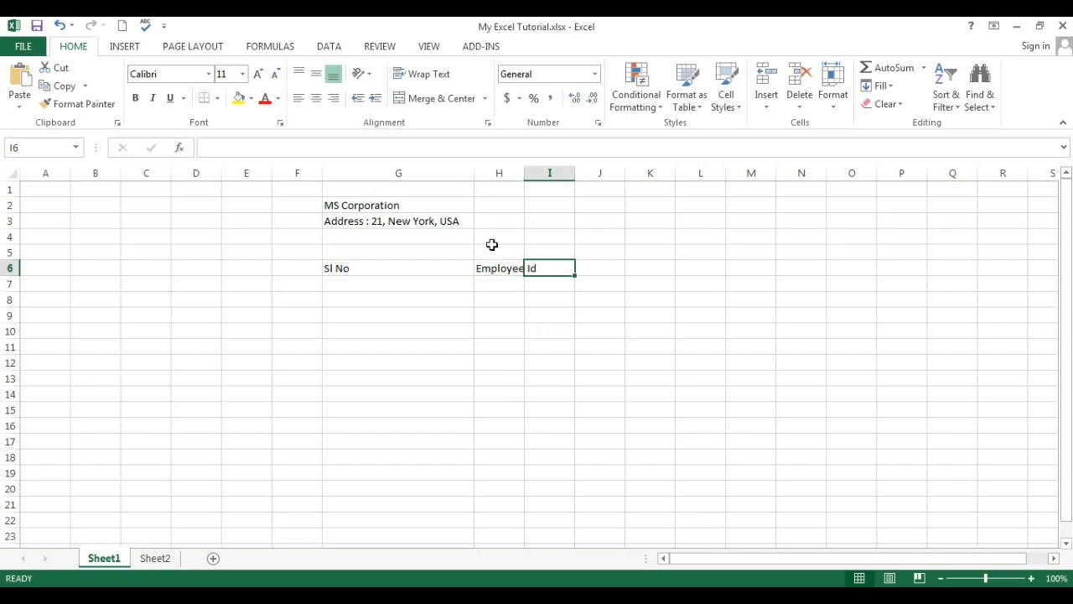
pyautogui.click(559, 235)
pyautogui.doubleClick(525, 175)
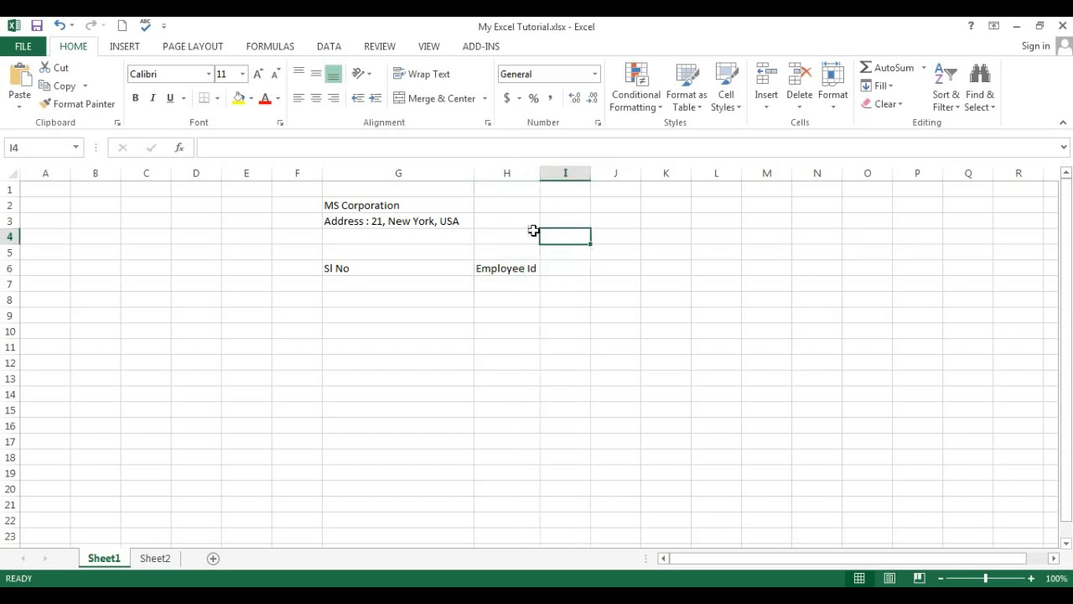
# Enter the column headers "First Name" in cell I6 and "Last Name" in cell J6.
pyautogui.click(568, 266)
pyautogui.write('First')
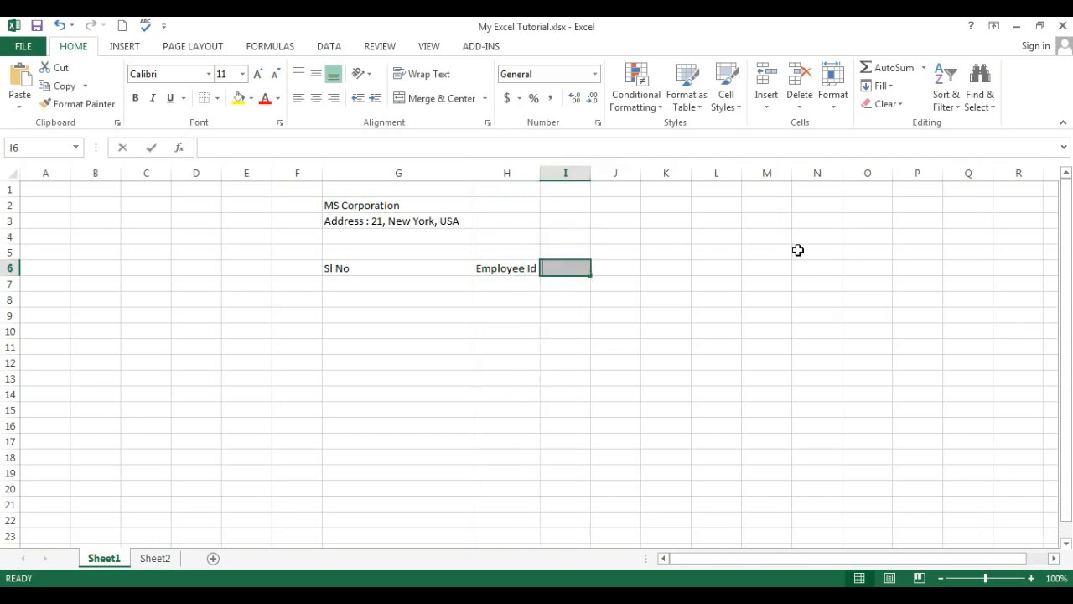
pyautogui.write(' na')
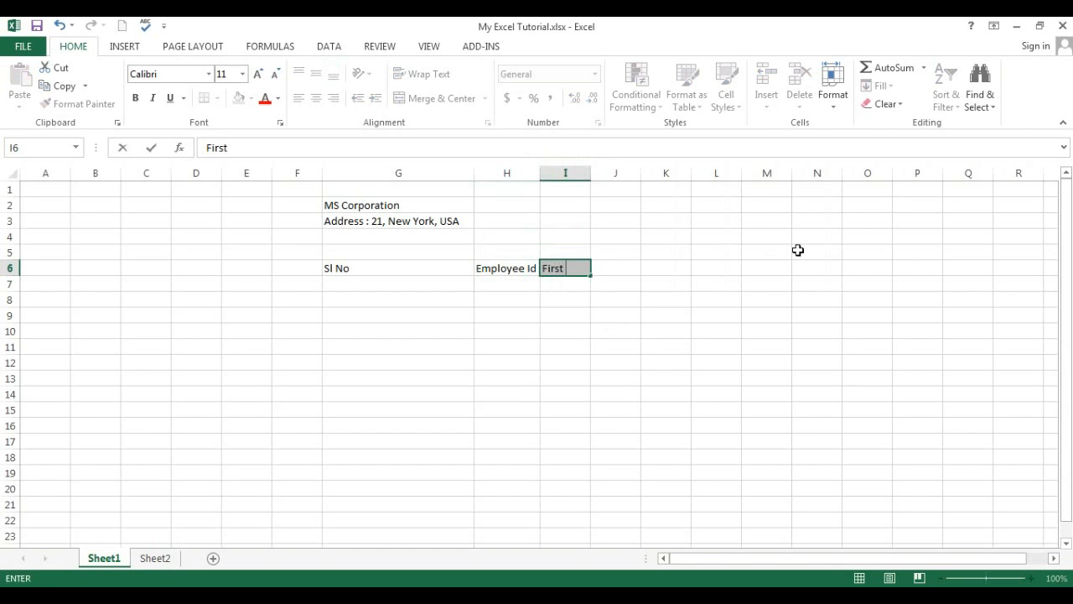
pyautogui.press('BackSpace')
pyautogui.press('BackSpace')
pyautogui.write('Name')
pyautogui.press('Tab')
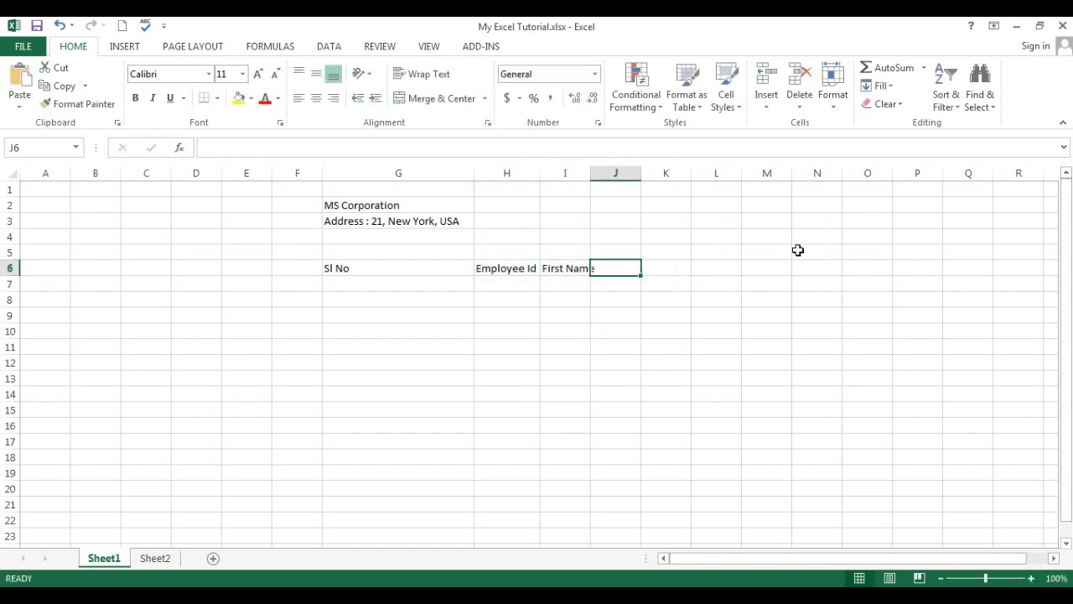
pyautogui.write('Last')
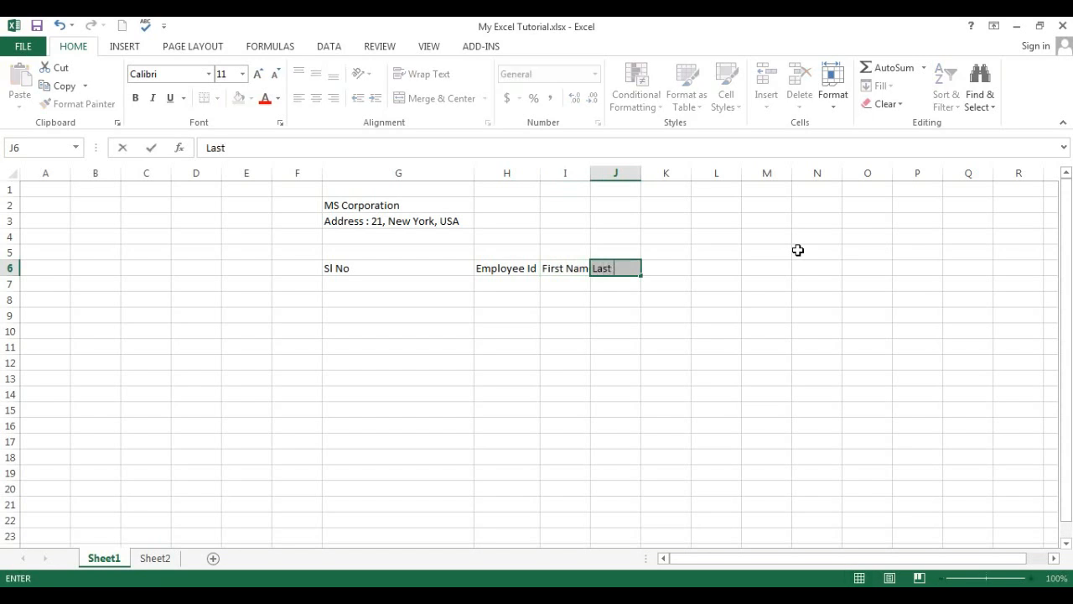
pyautogui.write(' Name')
pyautogui.press('Tab')
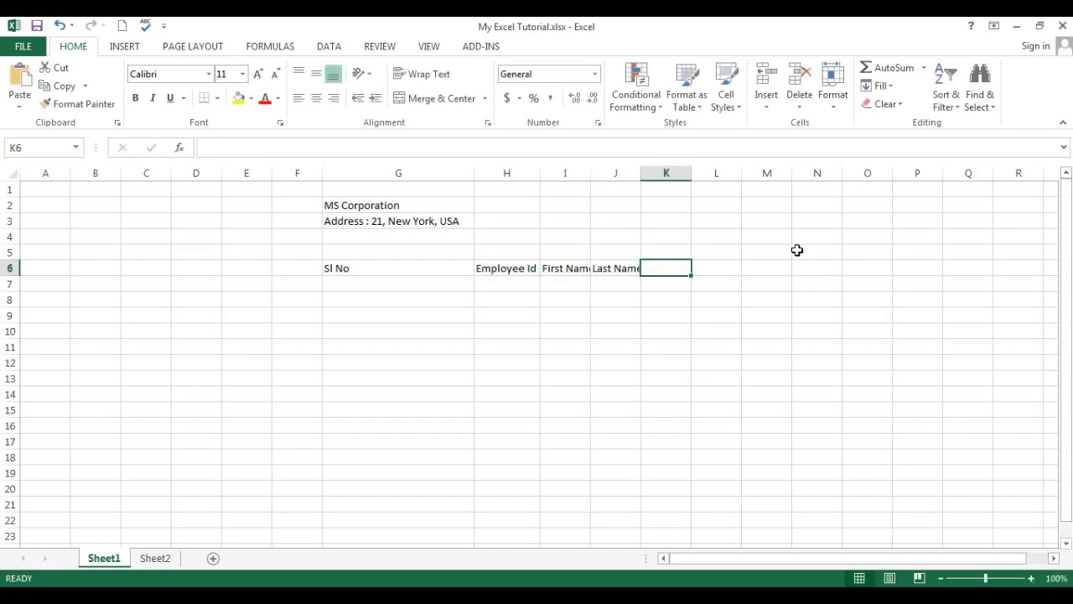
# Enter the column headers "Designation" in cell K6 and "Salary" in cell L6.
pyautogui.write('Desi')
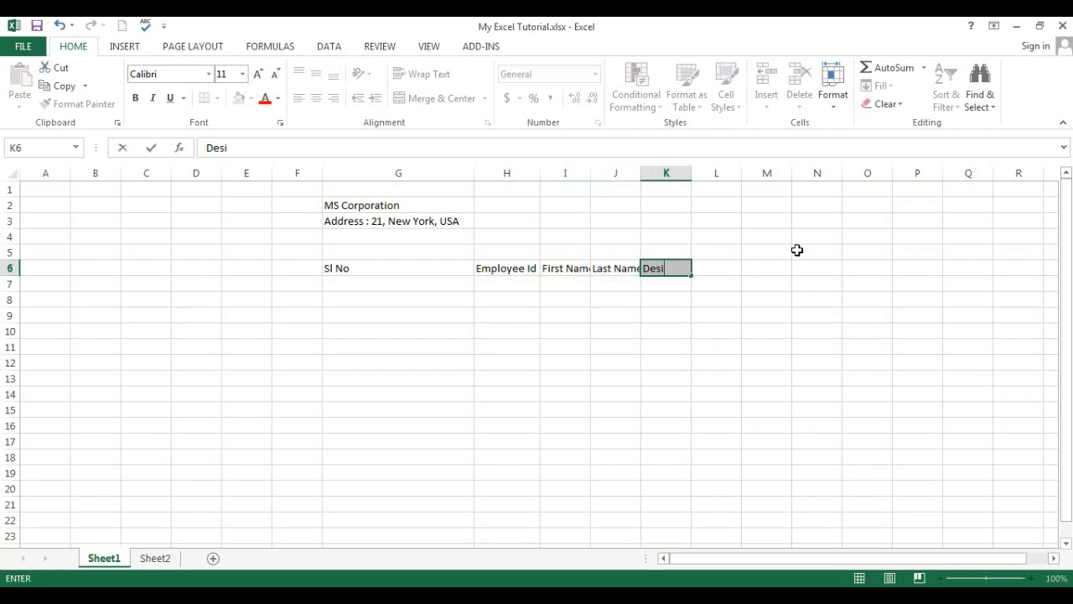
pyautogui.write('gnation')
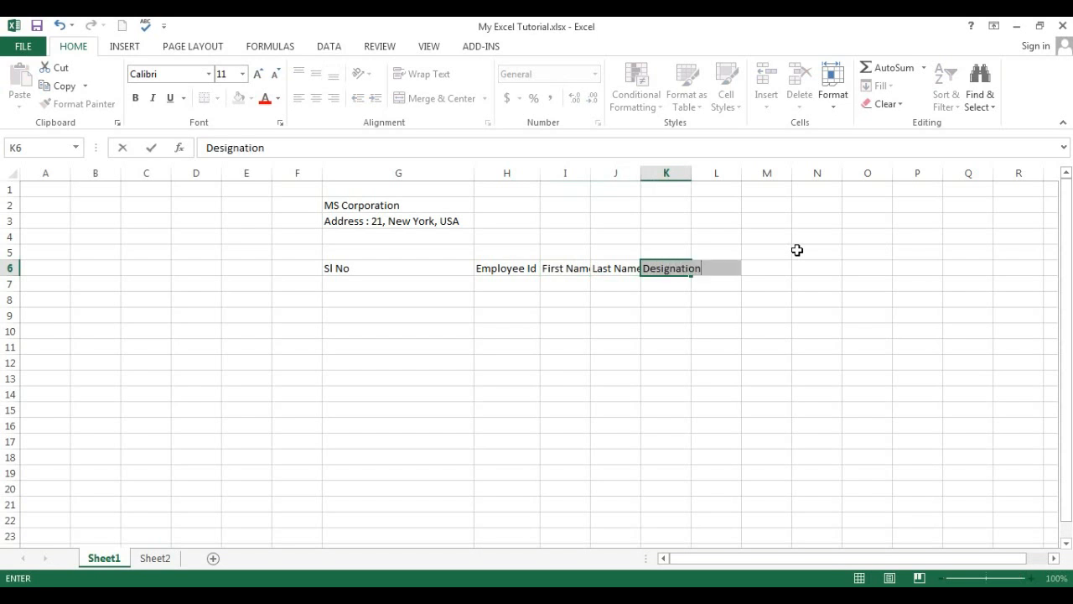
pyautogui.press('Tab')
pyautogui.write('S')
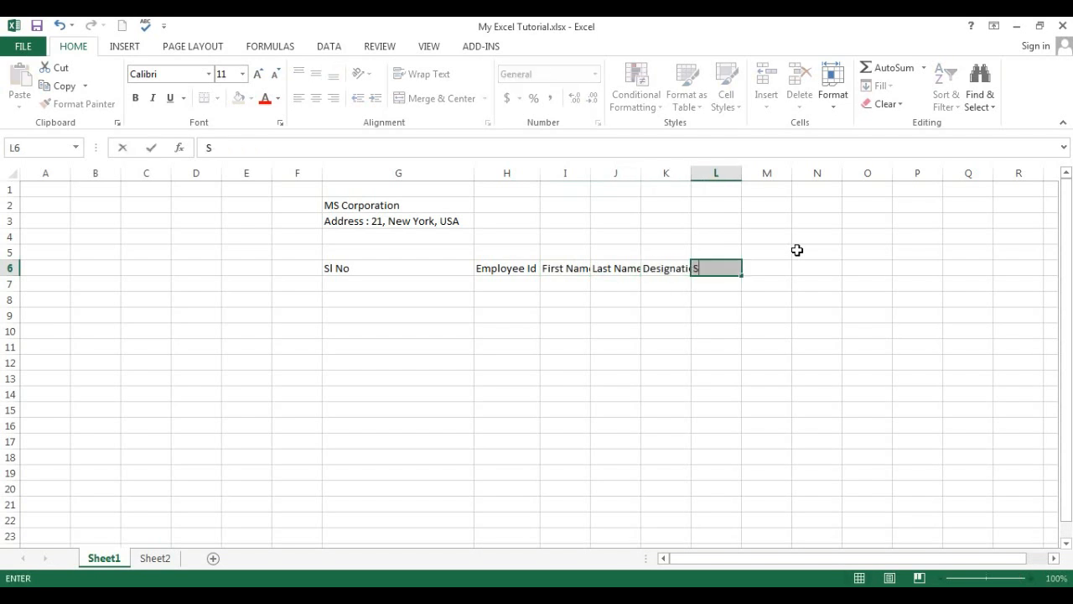
pyautogui.write('alary')
pyautogui.press('Return')
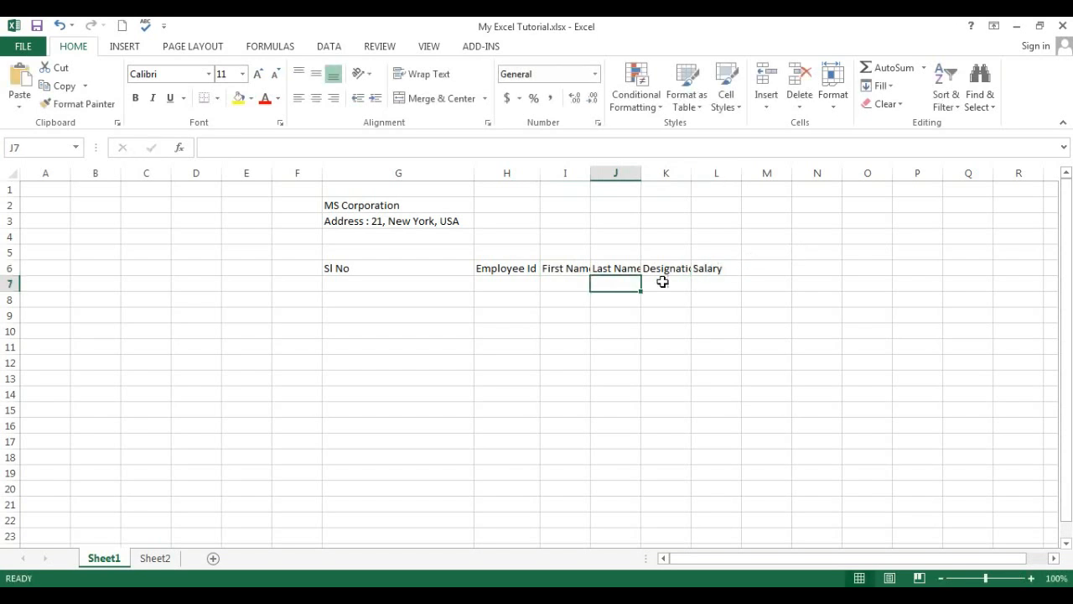
# Fit the widths of columns I through L to their header text in row 6.
pyautogui.click(663, 331)
pyautogui.moveTo(590, 174); pyautogui.dragTo(718, 173)
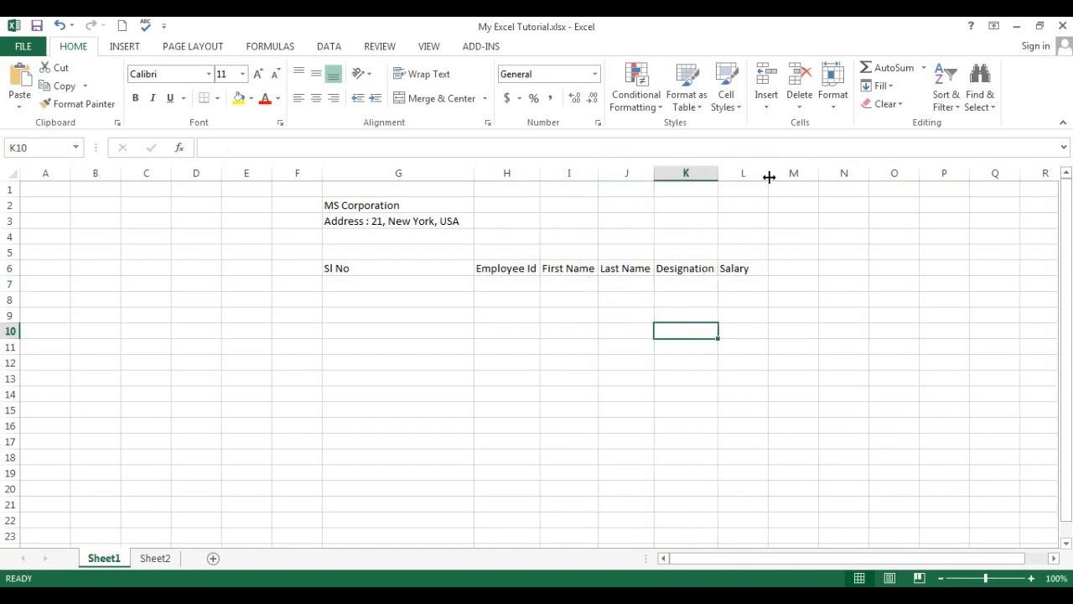
pyautogui.doubleClick(769, 177)
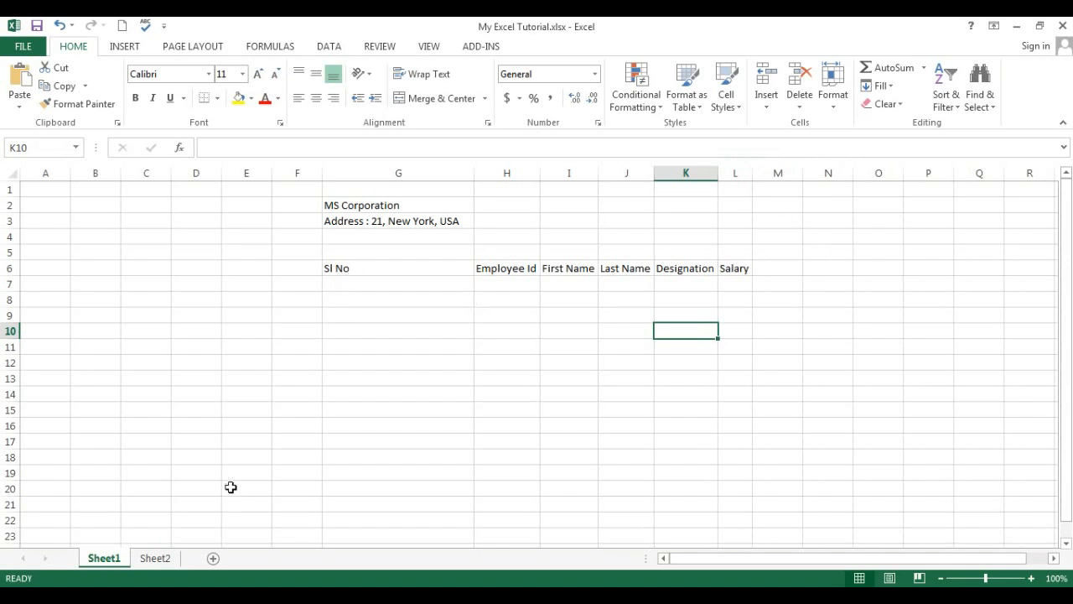
# Enter the serial numbers 1 and 2 under the "Sl No" header, in cells G7 and G8.
pyautogui.click(404, 269)
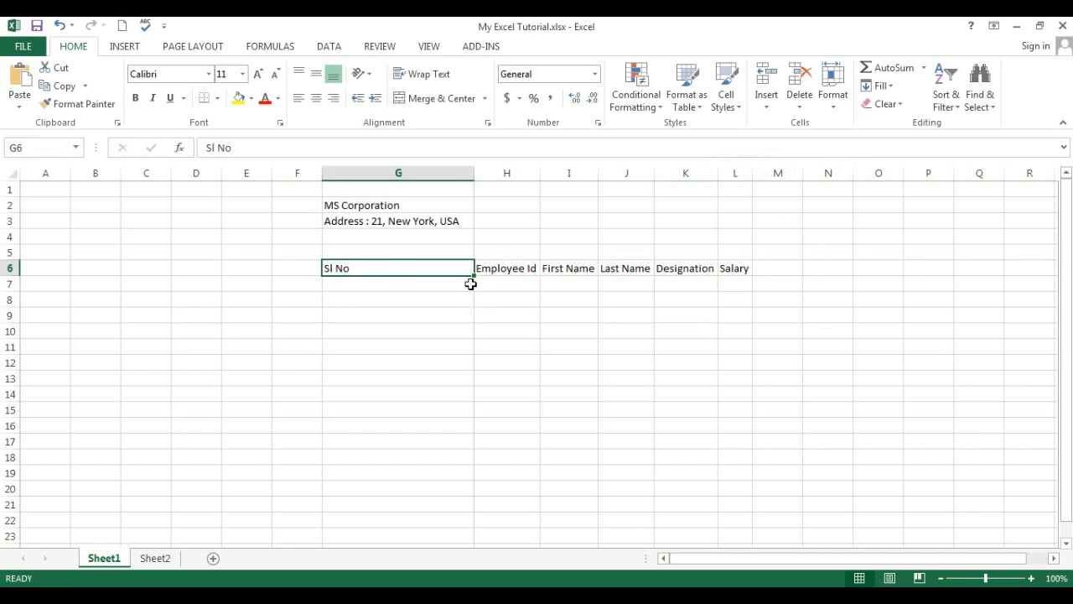
pyautogui.click(344, 286)
pyautogui.click(409, 271)
pyautogui.click(410, 283)
pyautogui.write('1')
pyautogui.press('Return')
pyautogui.write('2')
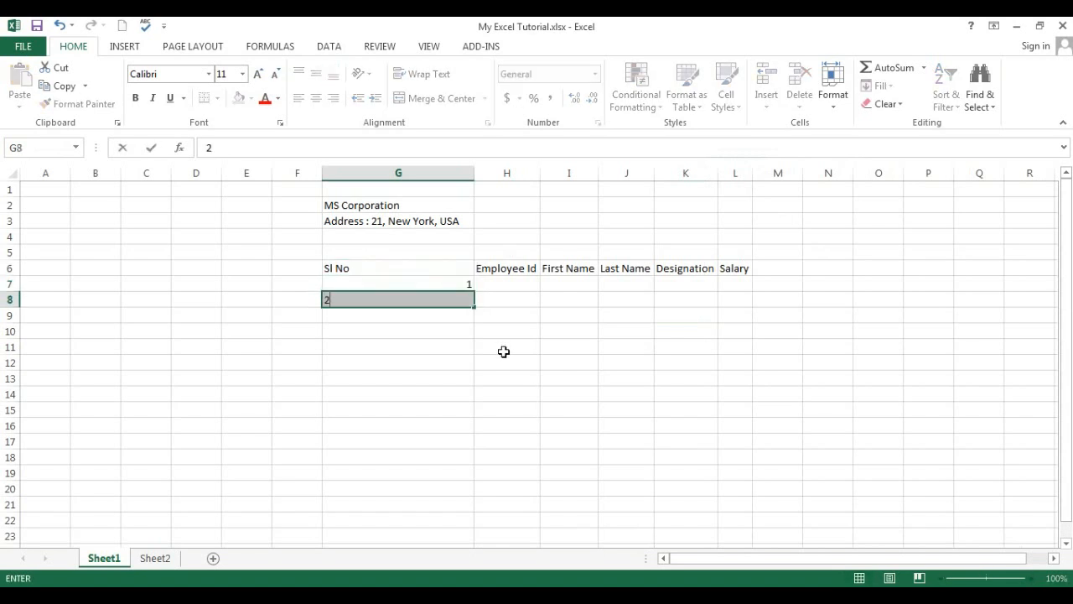
pyautogui.press('Return')
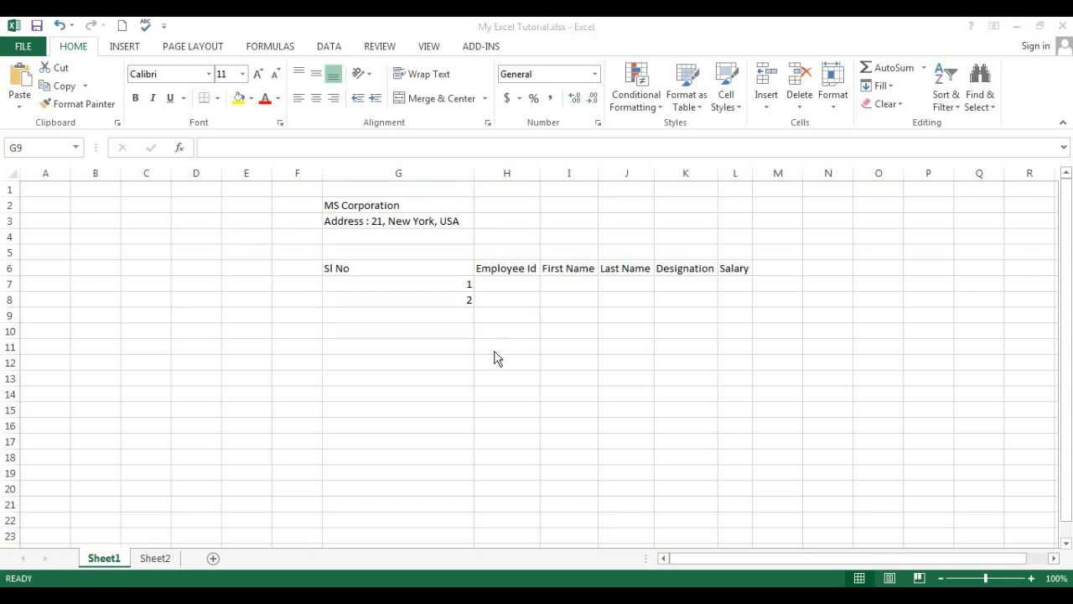
# Fill in the first employee's ID, first name and last name in cells H7, I7 and J7.
pyautogui.click(515, 284)
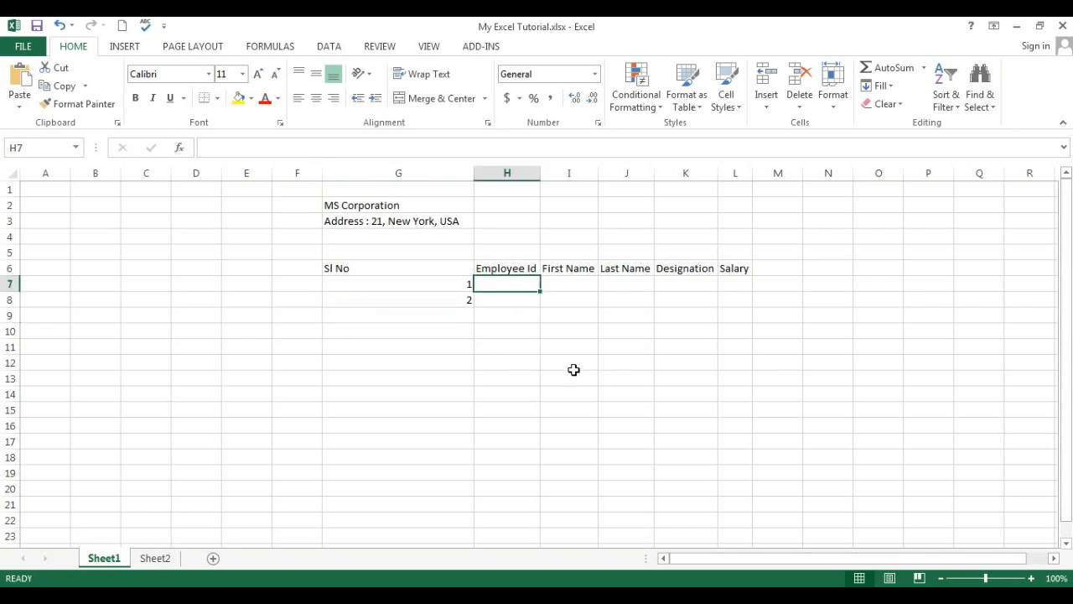
pyautogui.write('MC')
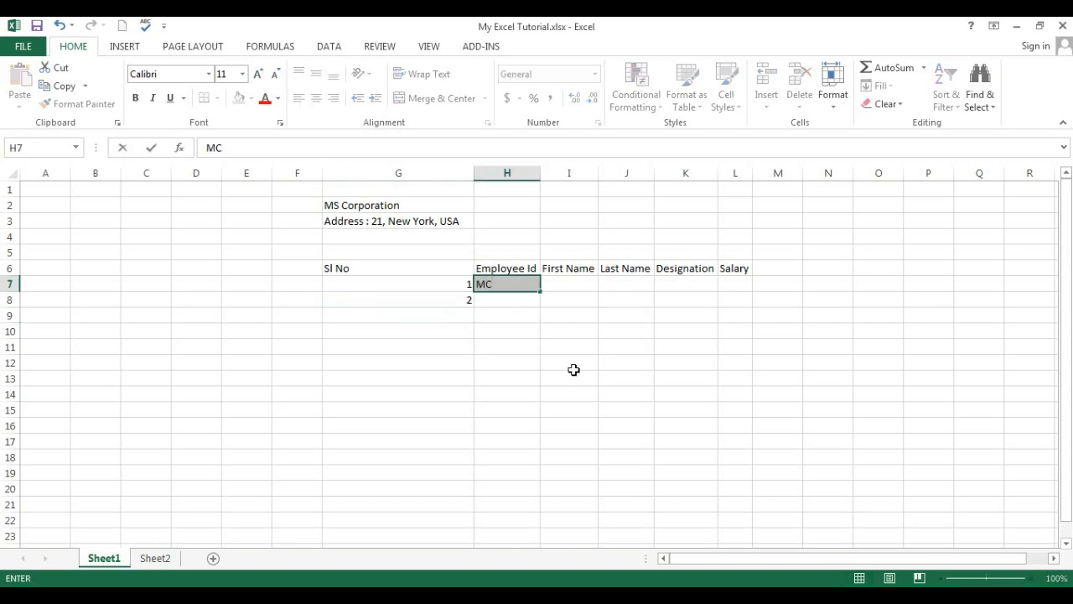
pyautogui.write('-1')
pyautogui.press('Tab')
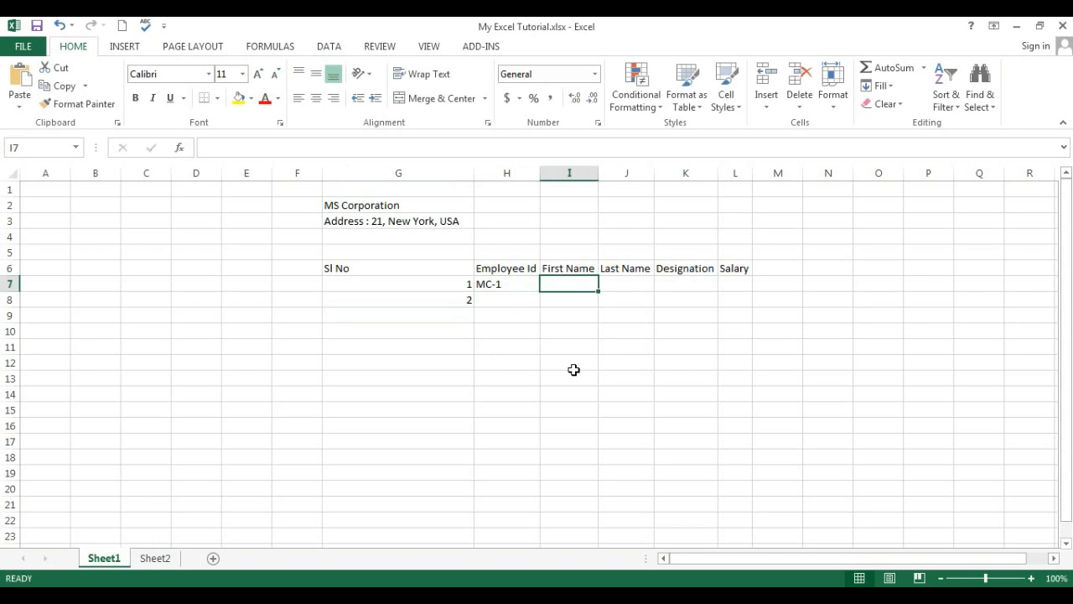
pyautogui.write('John')
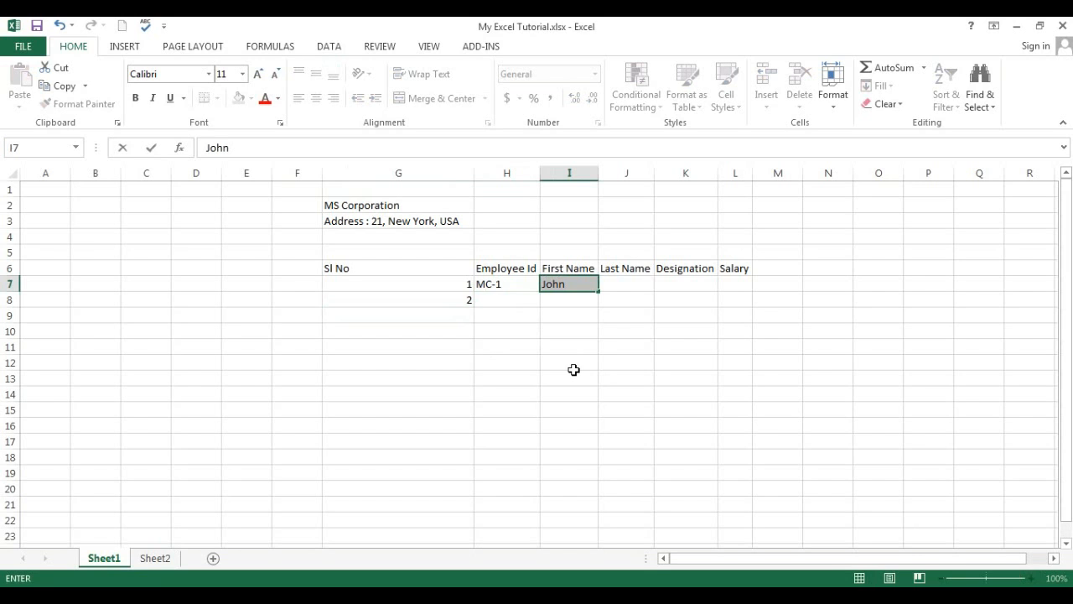
pyautogui.press('Tab')
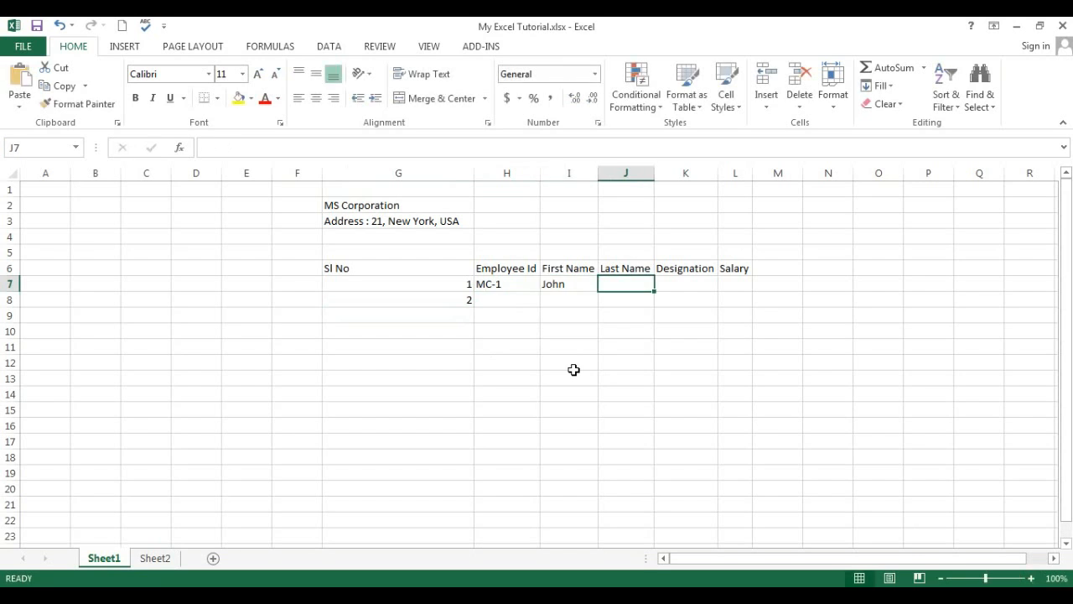
pyautogui.write('Kali')
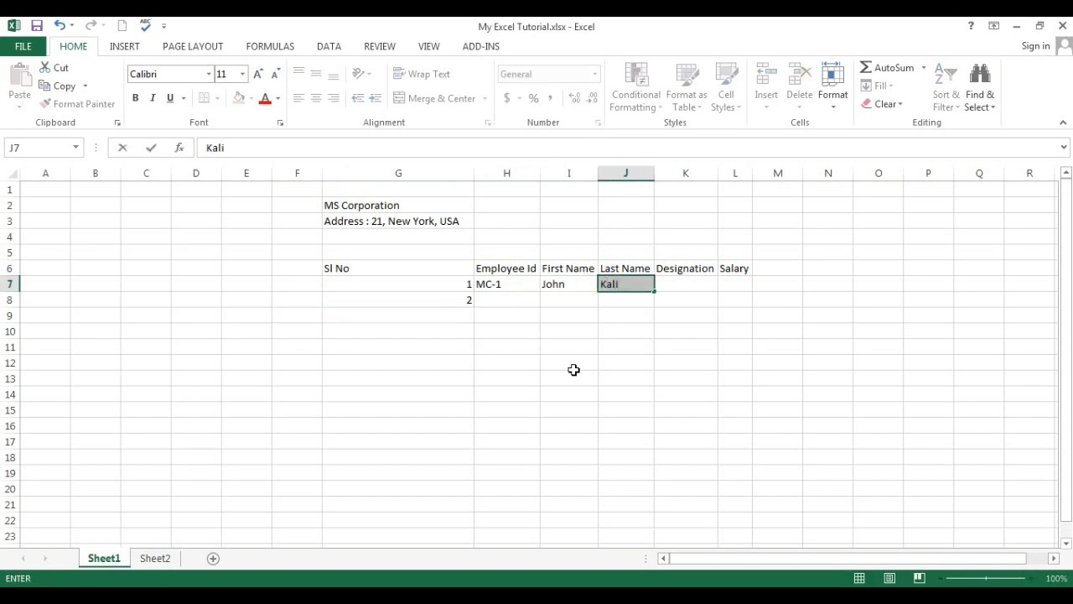
pyautogui.press('Tab')
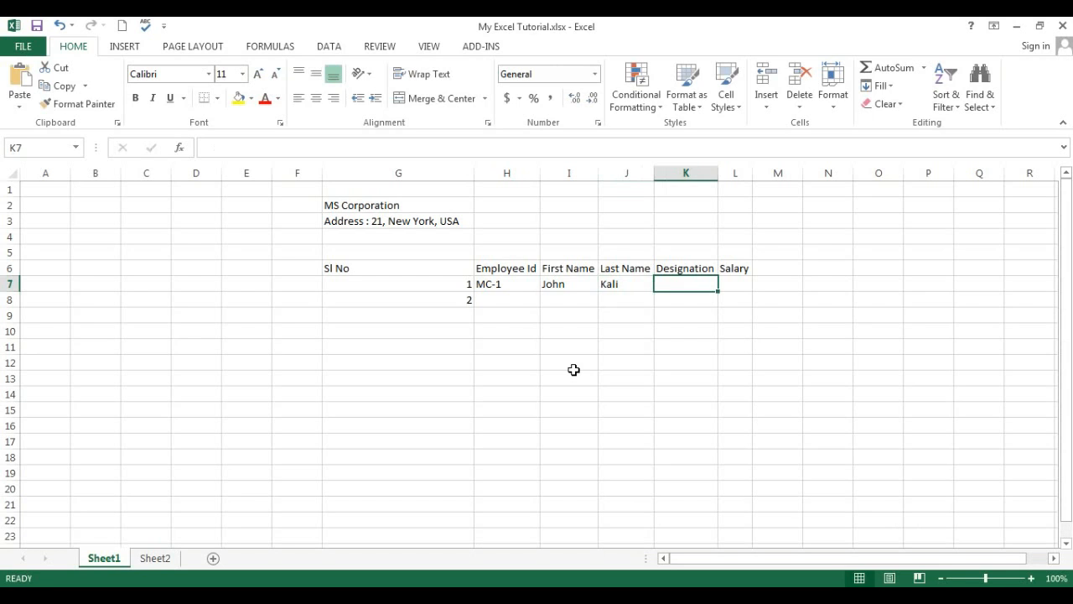
# Enter the designation "Manager" in cell K7 and the salary 5000 in cell L7.
pyautogui.write('Manag')
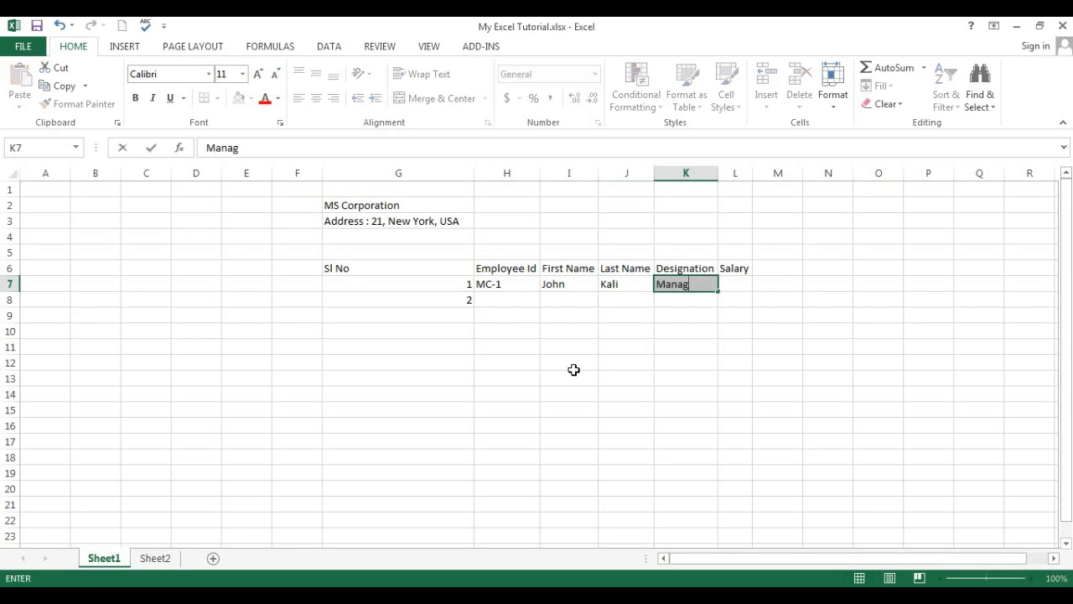
pyautogui.write('er')
pyautogui.press('Tab')
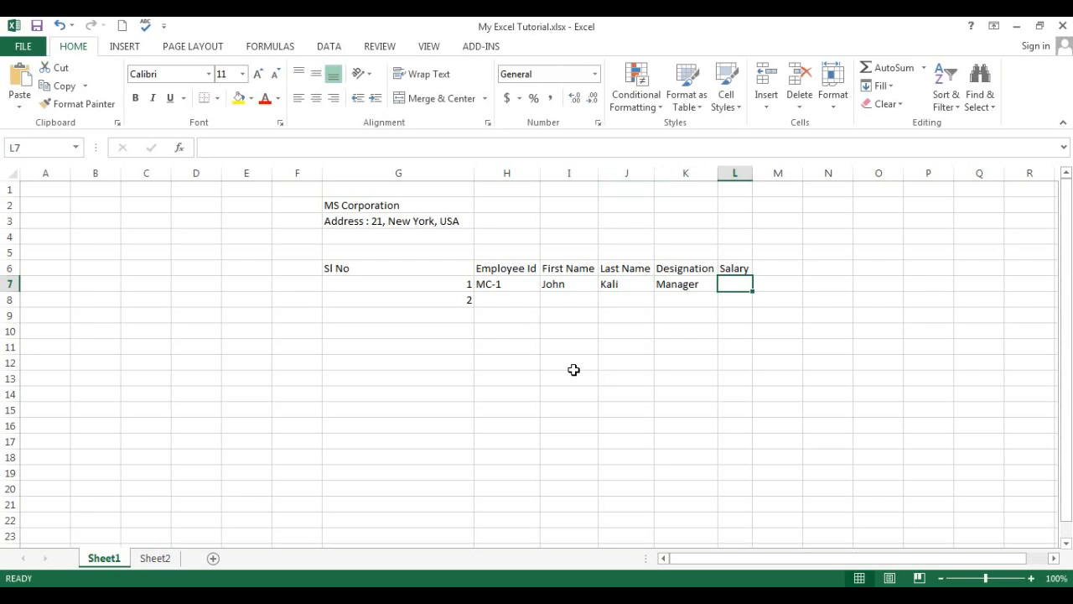
pyautogui.write('5000')
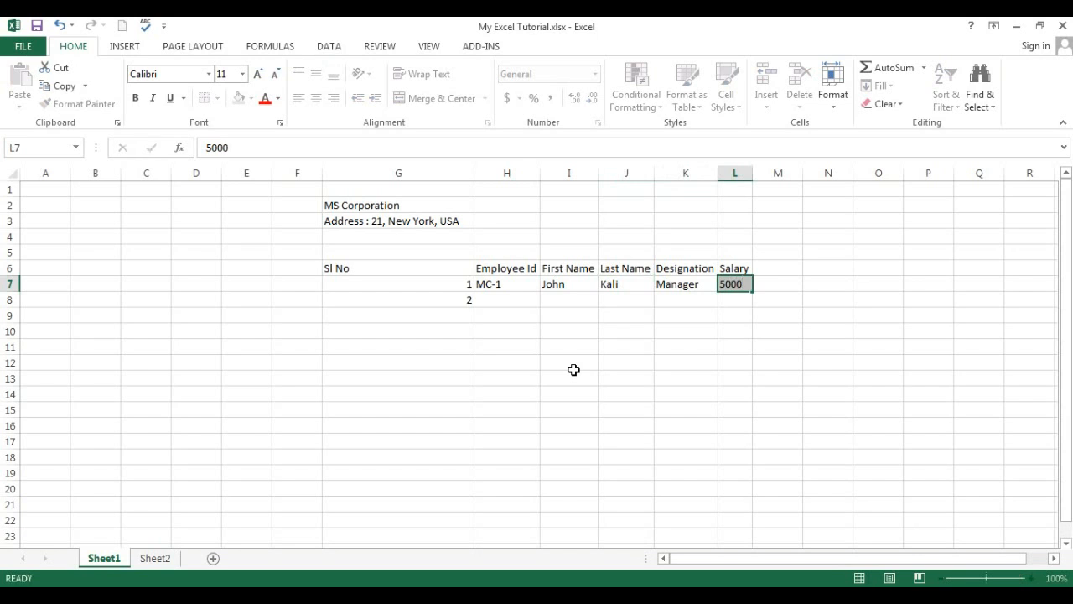
pyautogui.press('Return')
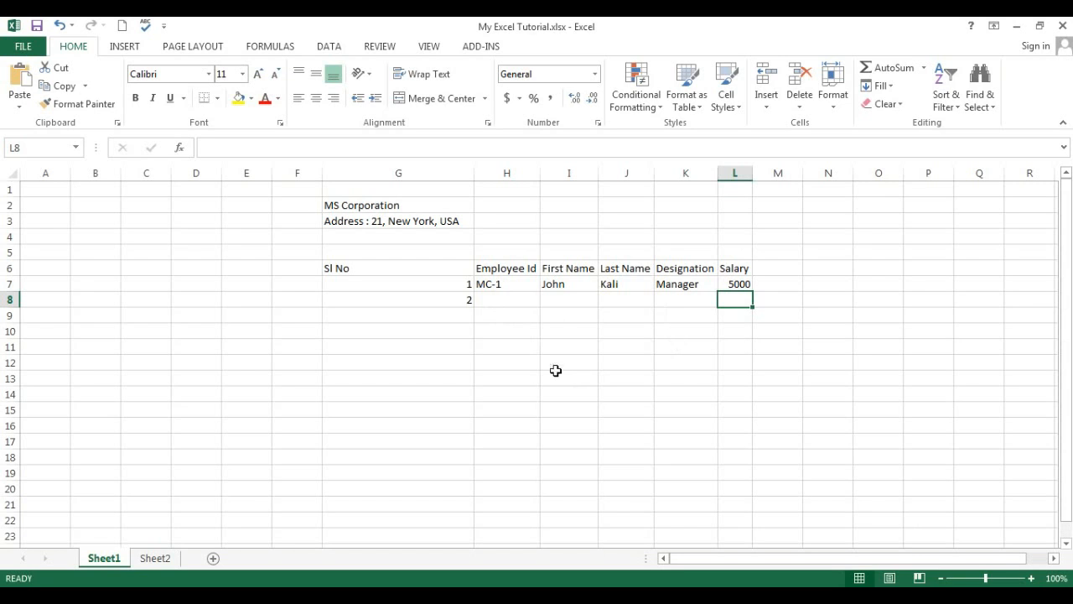
# Center the serial numbers 1 and 2 horizontally in cells G7 and G8.
pyautogui.click(437, 283)
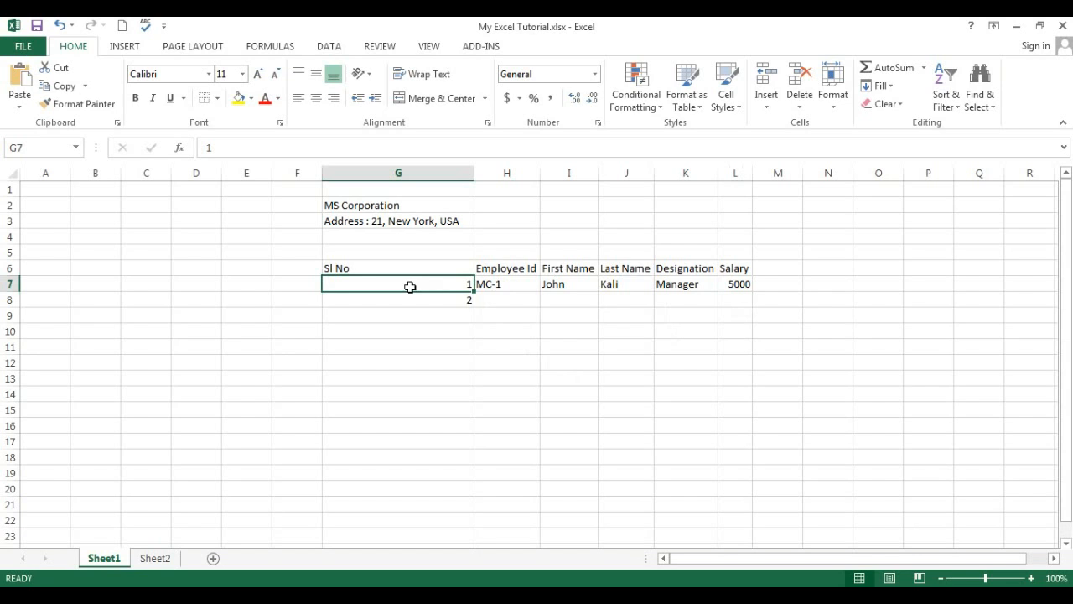
pyautogui.moveTo(410, 286); pyautogui.dragTo(409, 297)
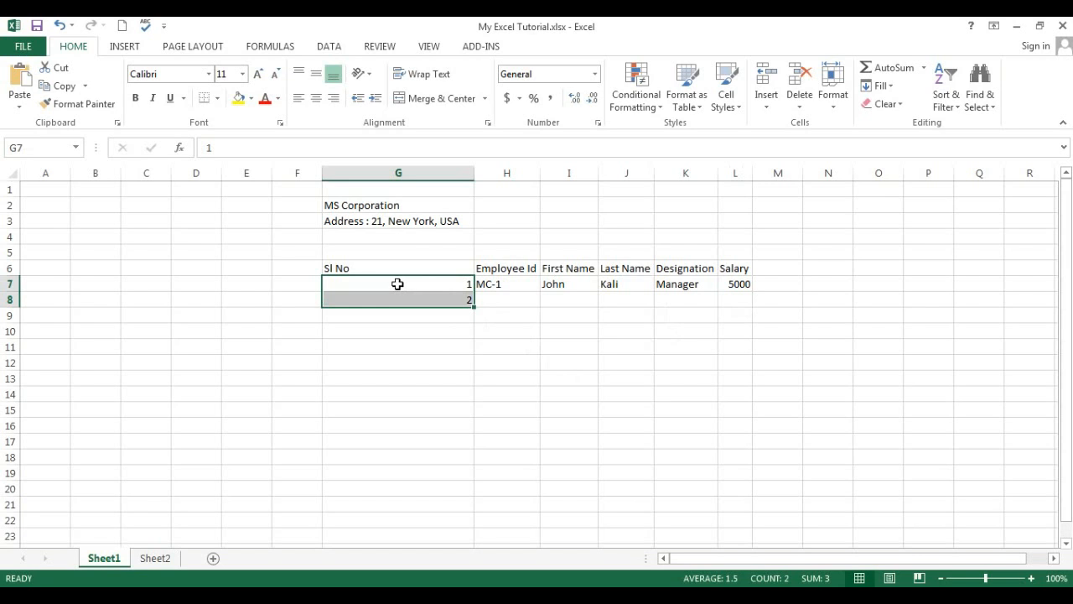
pyautogui.moveTo(400, 285); pyautogui.dragTo(400, 300)
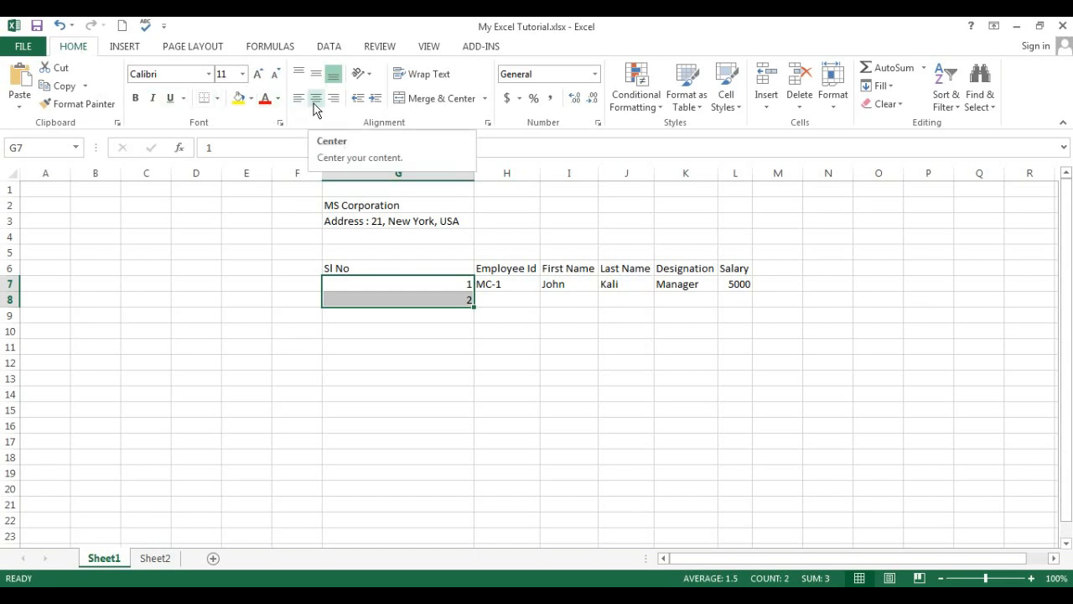
pyautogui.moveTo(388, 280); pyautogui.dragTo(389, 298)
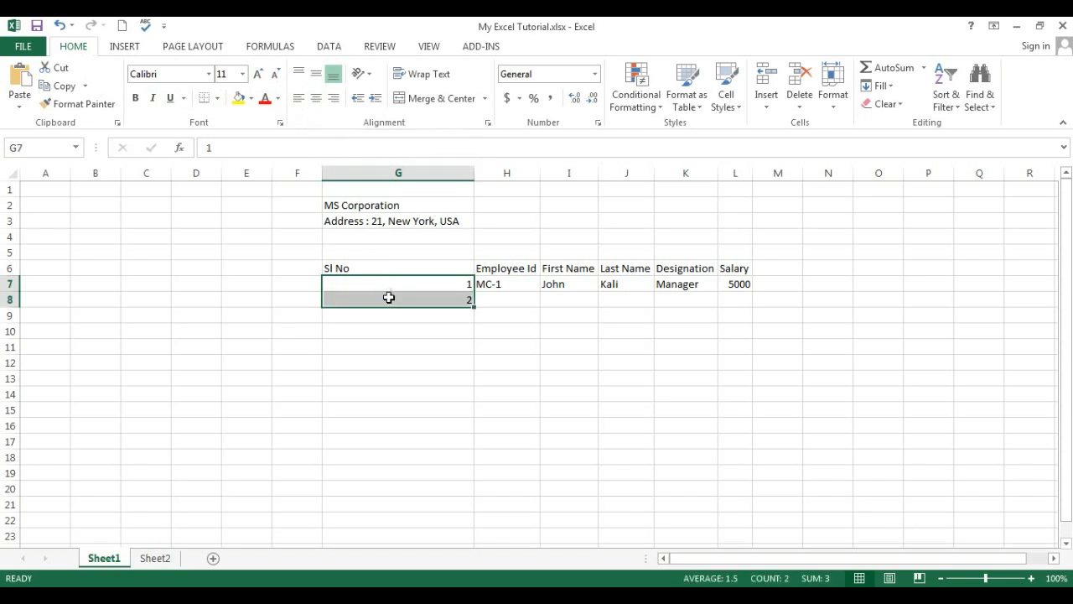
pyautogui.click(316, 99)
pyautogui.click(391, 345)
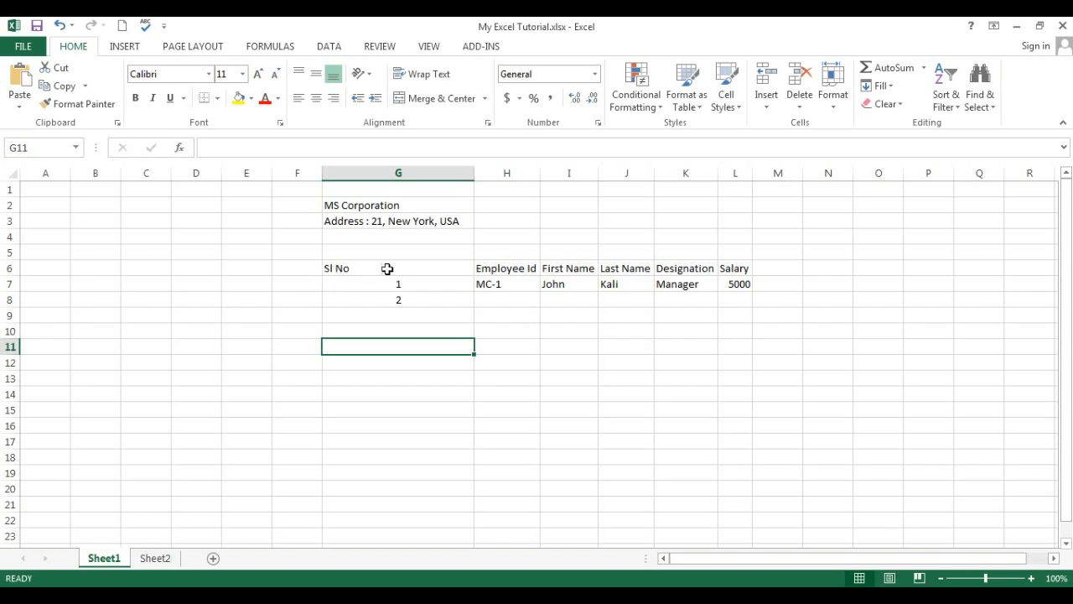
# Apply all borders to the table range G6:L11, covering the header row and five record rows.
pyautogui.click(356, 270)
pyautogui.moveTo(355, 270); pyautogui.dragTo(746, 341)
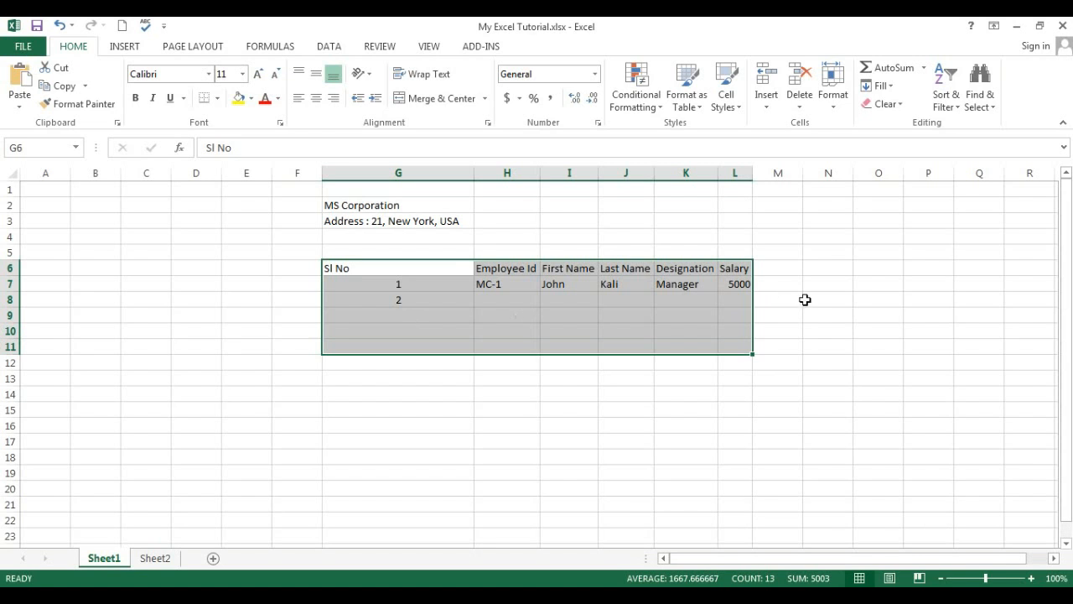
pyautogui.click(837, 113)
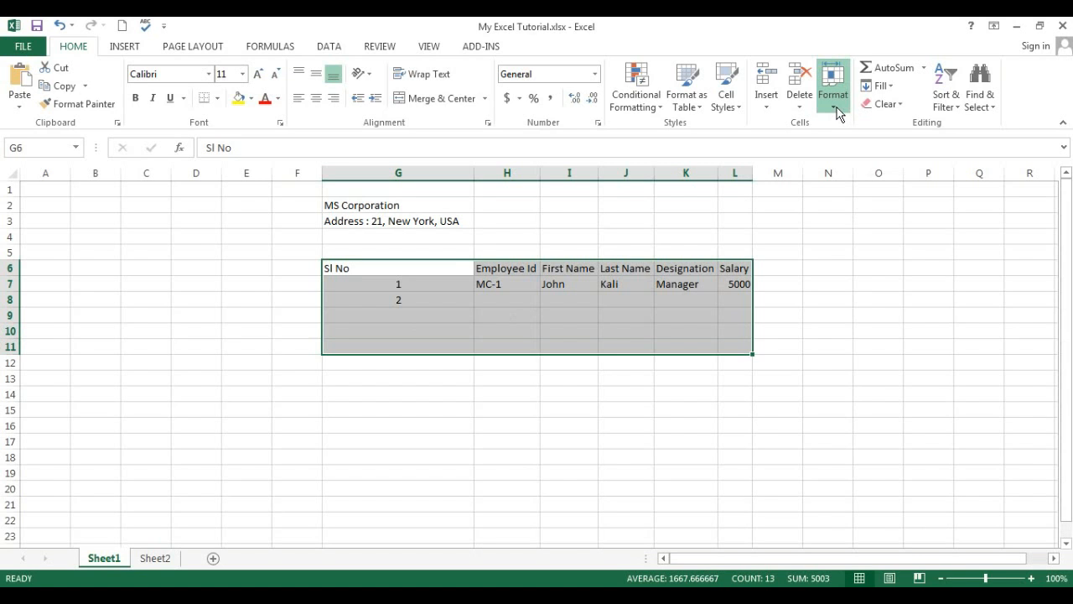
pyautogui.click(374, 259)
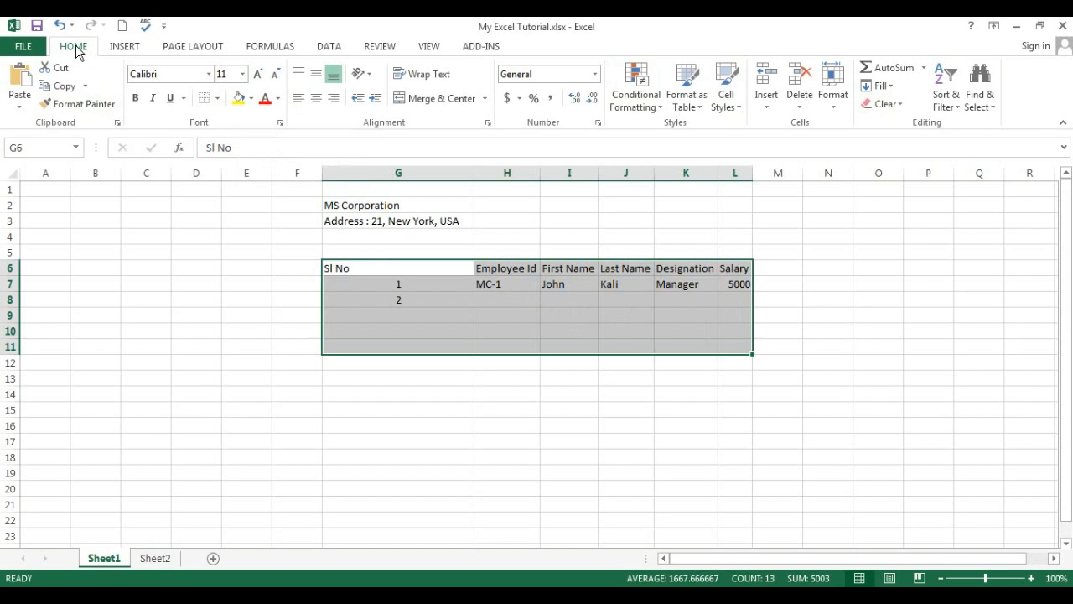
pyautogui.click(219, 102)
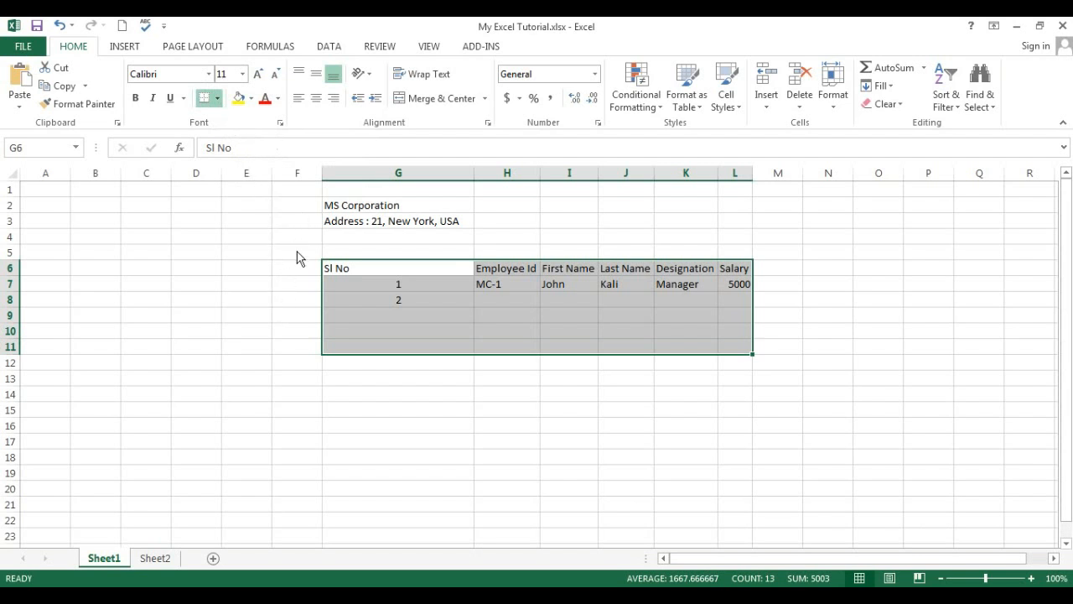
pyautogui.click(241, 229)
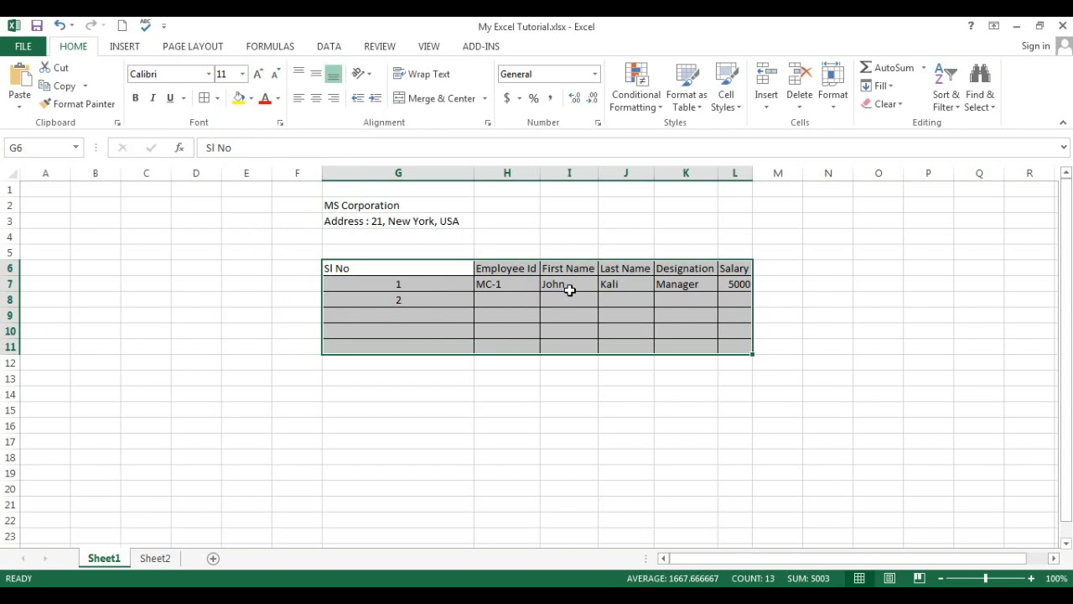
pyautogui.click(822, 270)
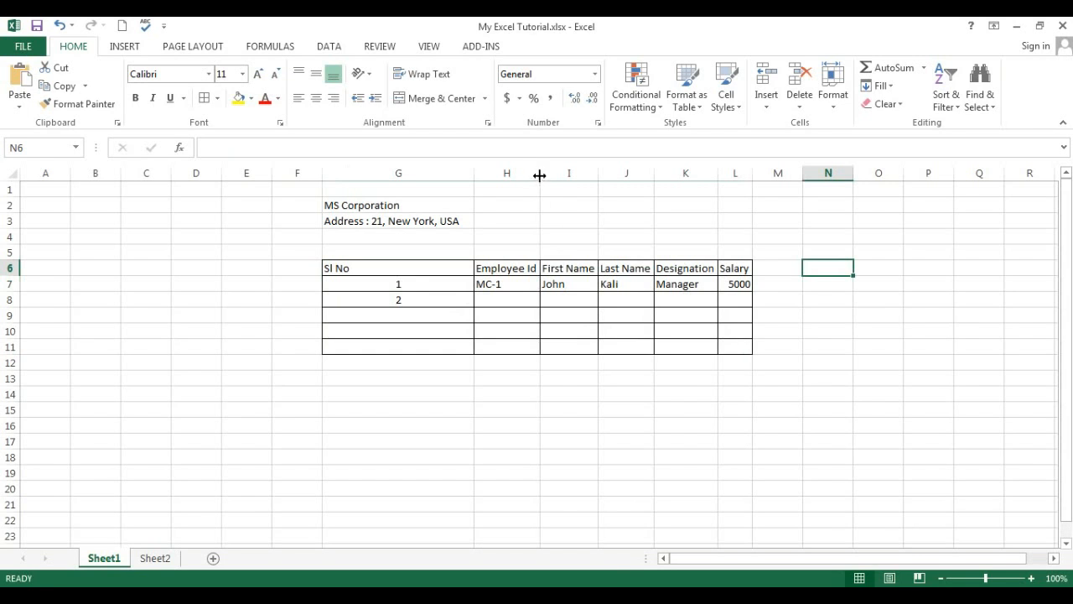
# Widen columns H through L so the table's headers have extra room.
pyautogui.moveTo(541, 174); pyautogui.dragTo(681, 172)
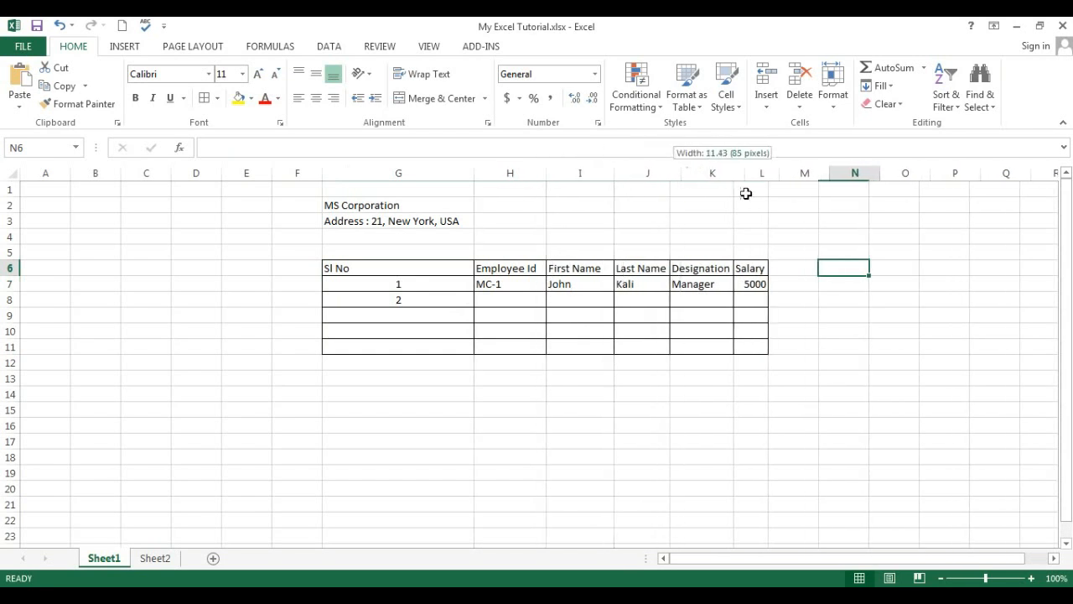
pyautogui.moveTo(746, 174); pyautogui.dragTo(810, 171)
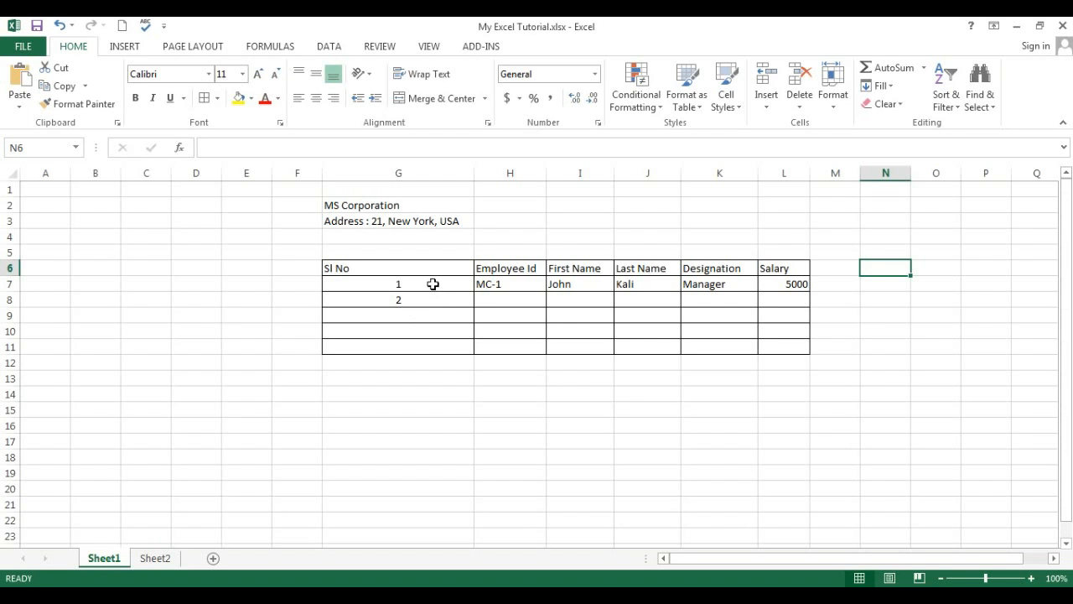
# Extend the serial number series from G7:G8 down through cell G11, and check each number from 1 to 5.
pyautogui.moveTo(433, 284); pyautogui.dragTo(433, 298)
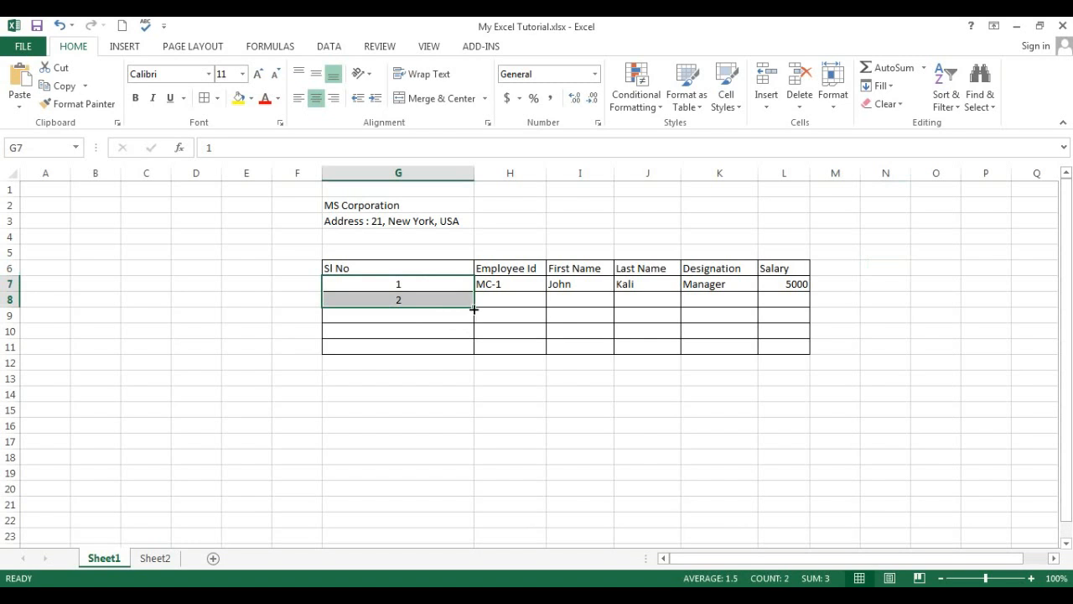
pyautogui.moveTo(477, 308); pyautogui.dragTo(475, 346)
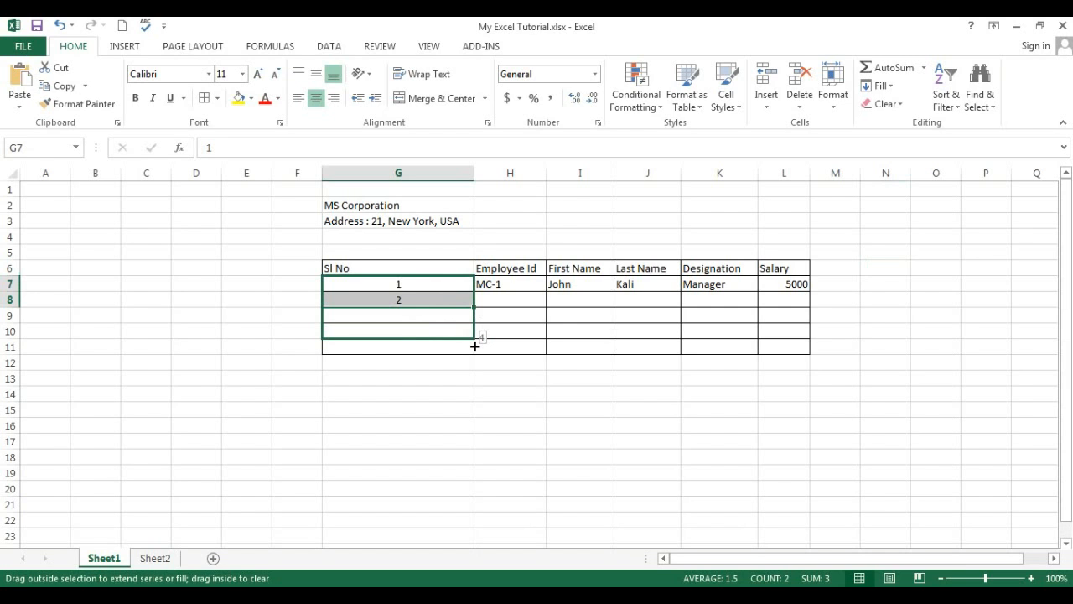
pyautogui.moveTo(474, 346); pyautogui.dragTo(476, 352)
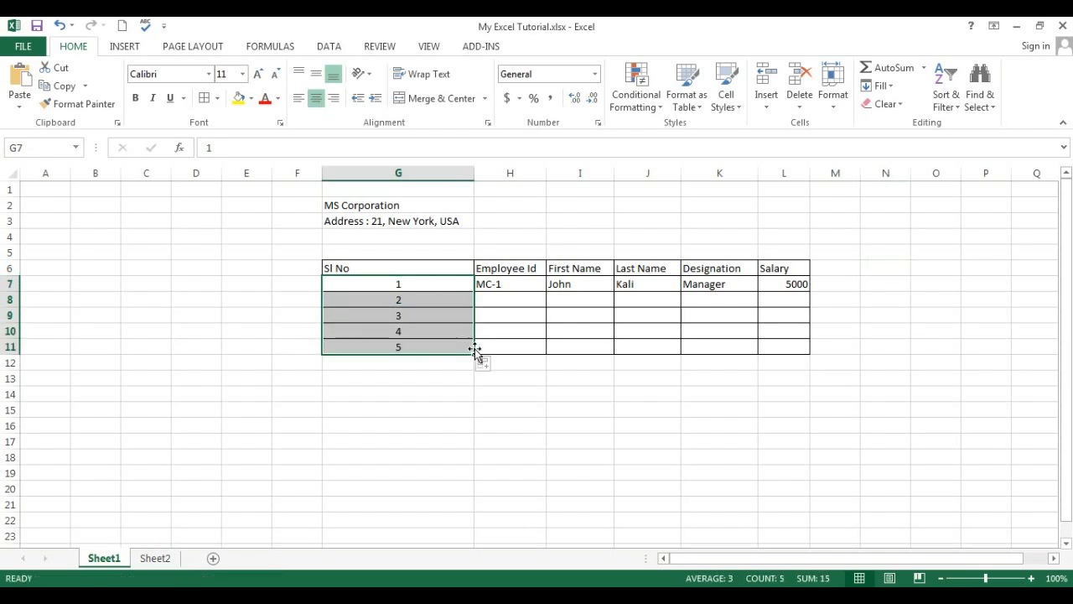
pyautogui.click(413, 345)
pyautogui.click(403, 283)
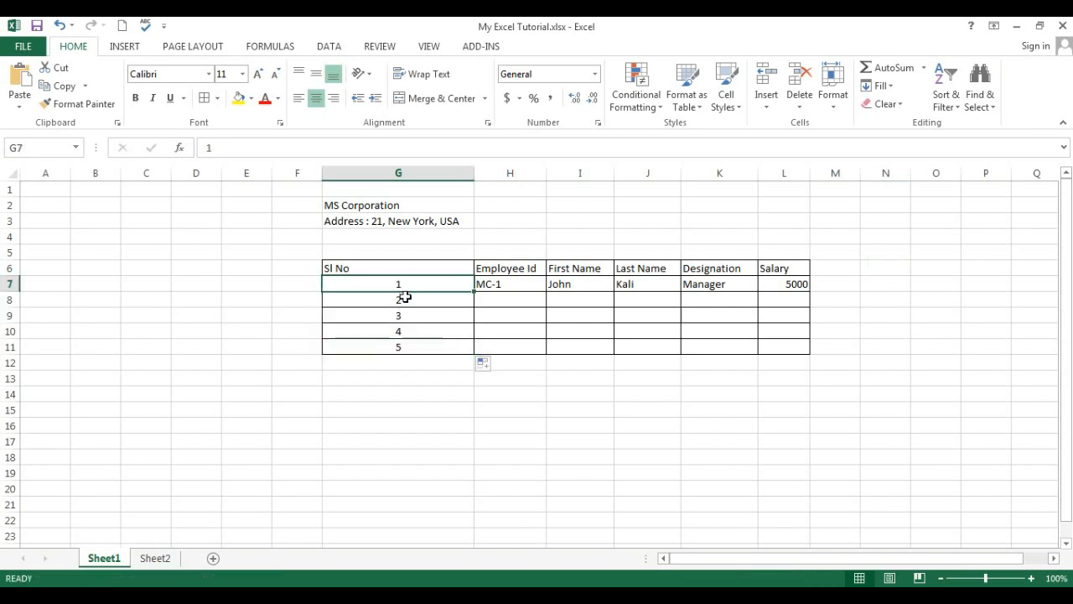
pyautogui.click(405, 298)
pyautogui.click(409, 315)
pyautogui.click(409, 332)
pyautogui.click(413, 345)
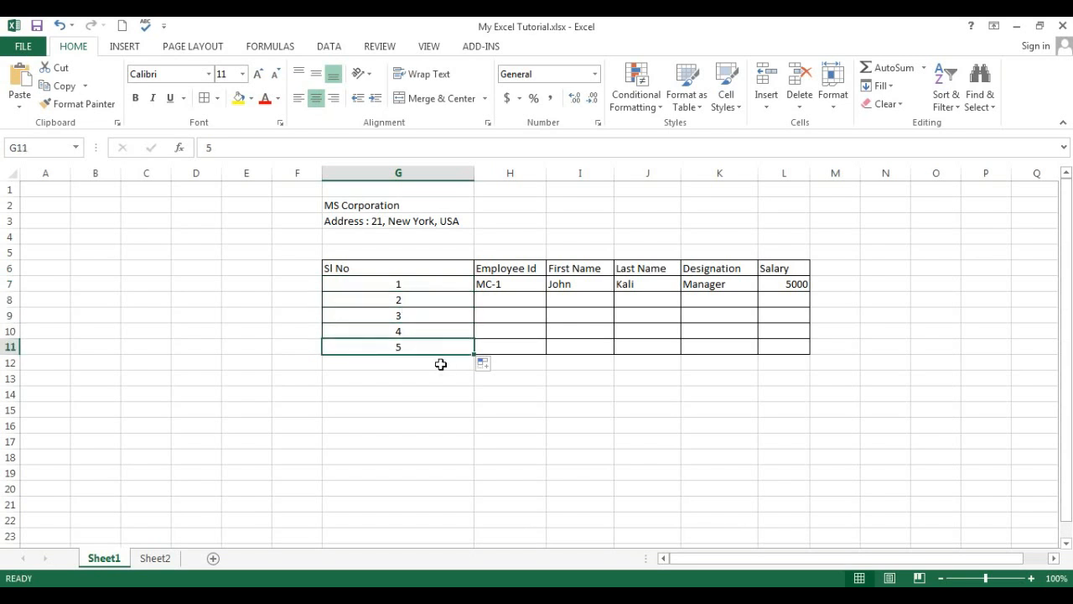
# Enter the second employee's ID under the "Employee Id" header, in cell H8.
pyautogui.click(503, 299)
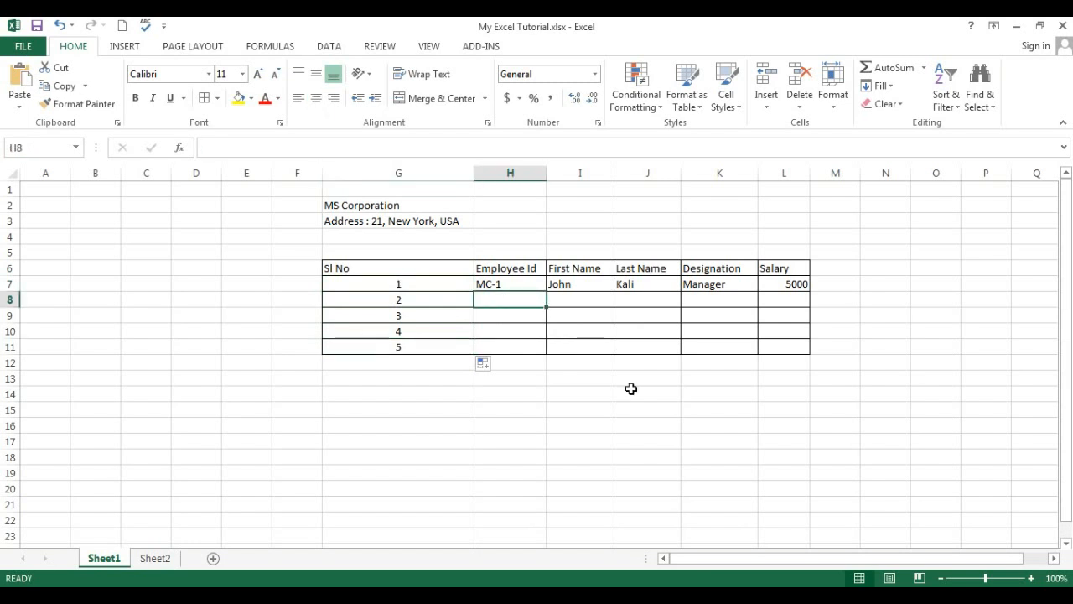
pyautogui.write('M')
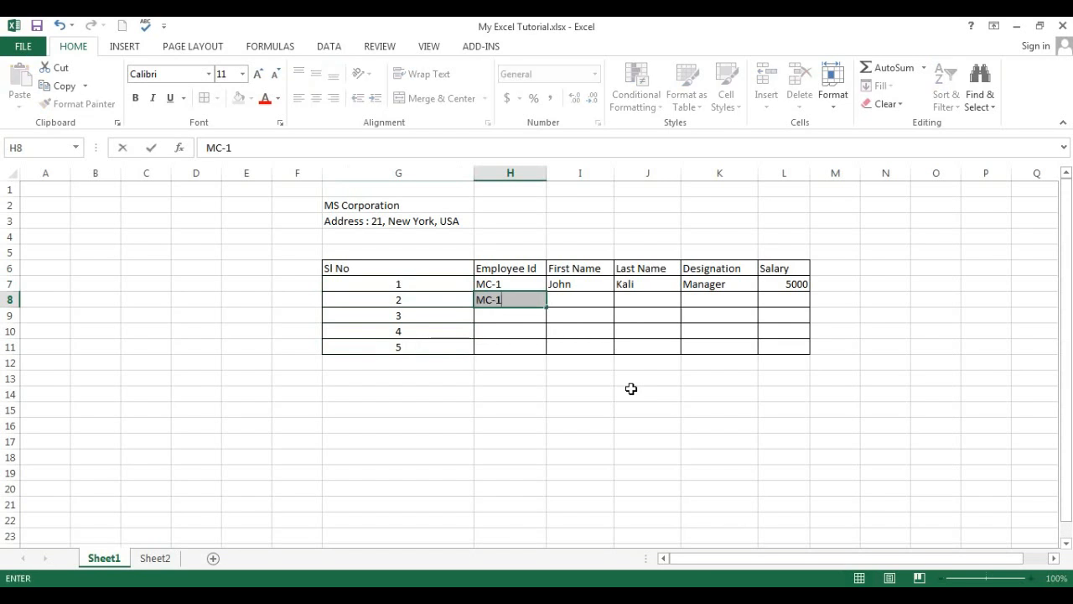
pyautogui.write('C')
pyautogui.press('BackSpace')
pyautogui.write('-1')
pyautogui.press('Return')
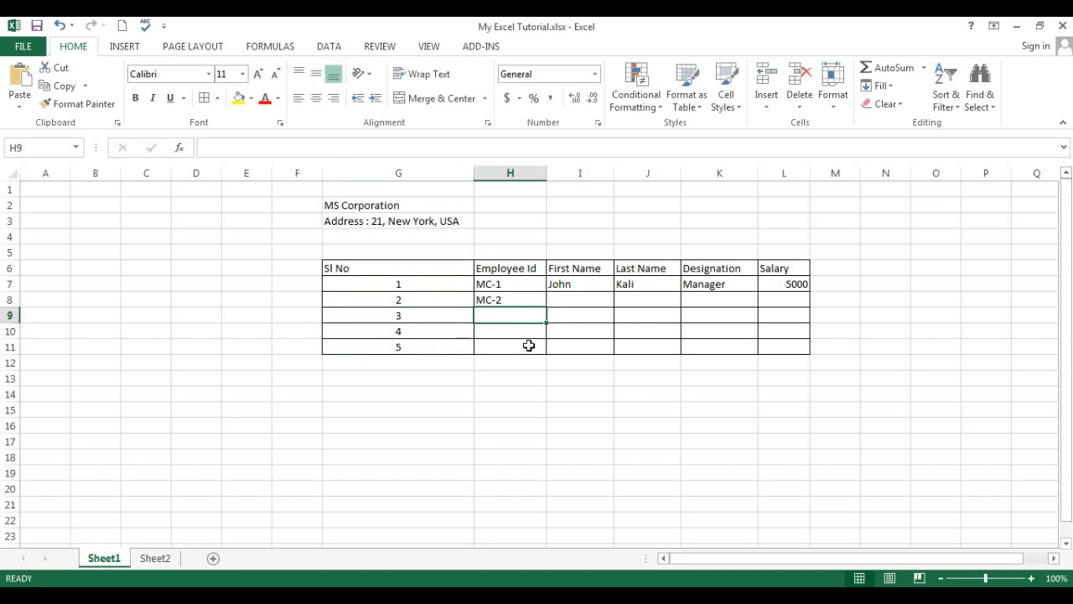
# Extend the employee ID series from H7:H8 down through cell H11, and check each filled ID.
pyautogui.click(520, 283)
pyautogui.click(513, 300)
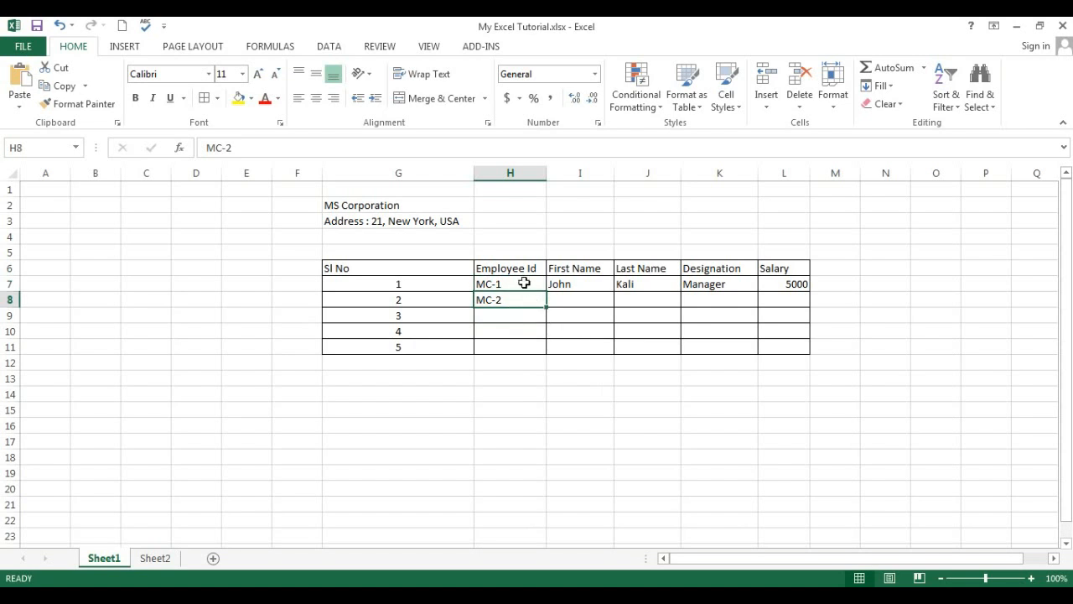
pyautogui.moveTo(525, 283); pyautogui.dragTo(524, 300)
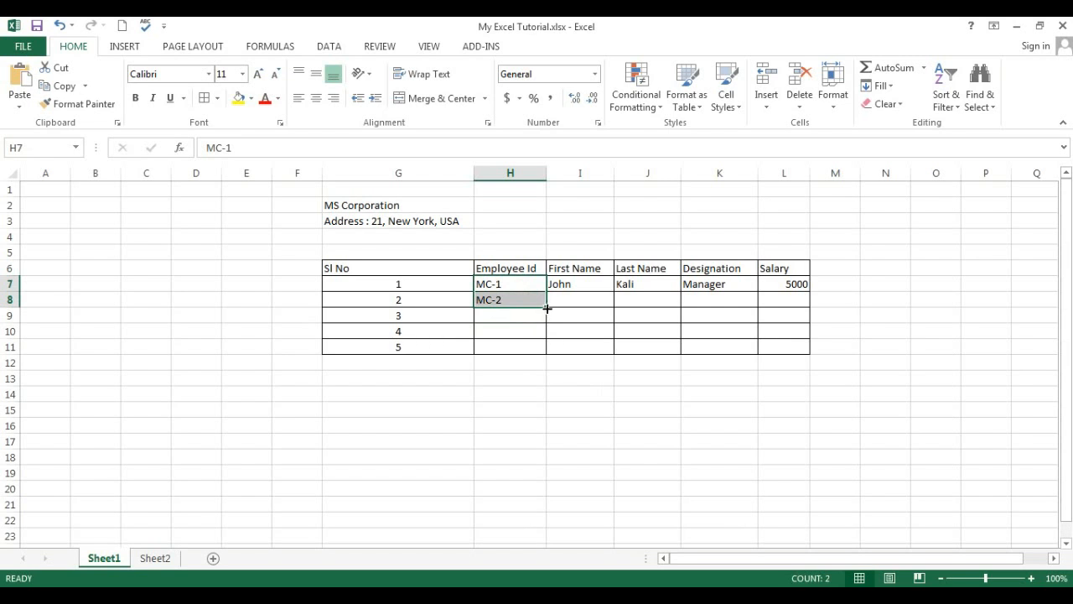
pyautogui.moveTo(547, 309); pyautogui.dragTo(545, 355)
pyautogui.click(525, 345)
pyautogui.click(518, 284)
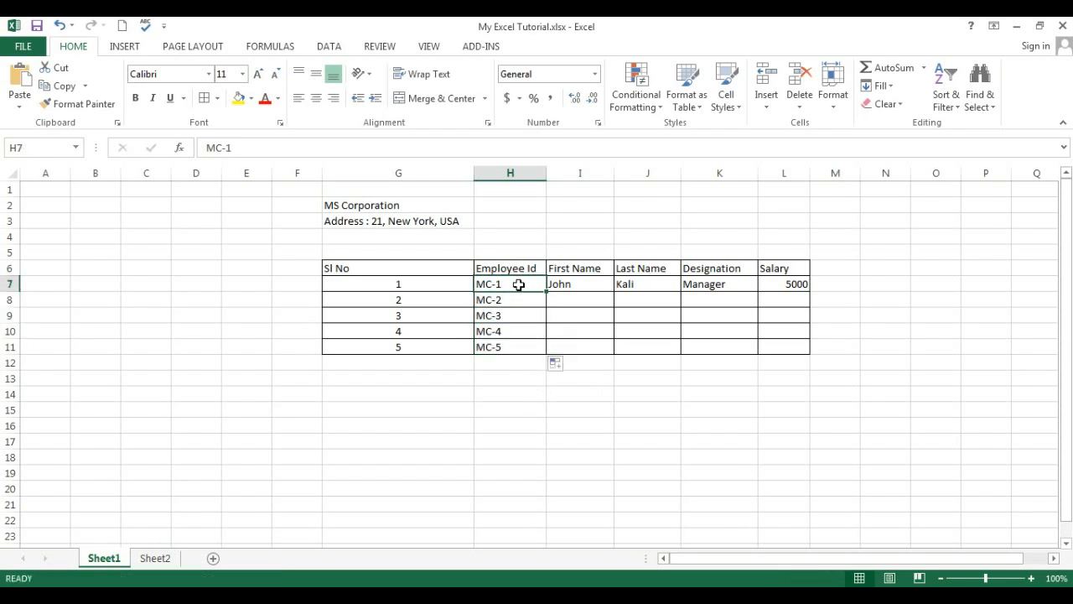
pyautogui.click(518, 300)
pyautogui.click(515, 316)
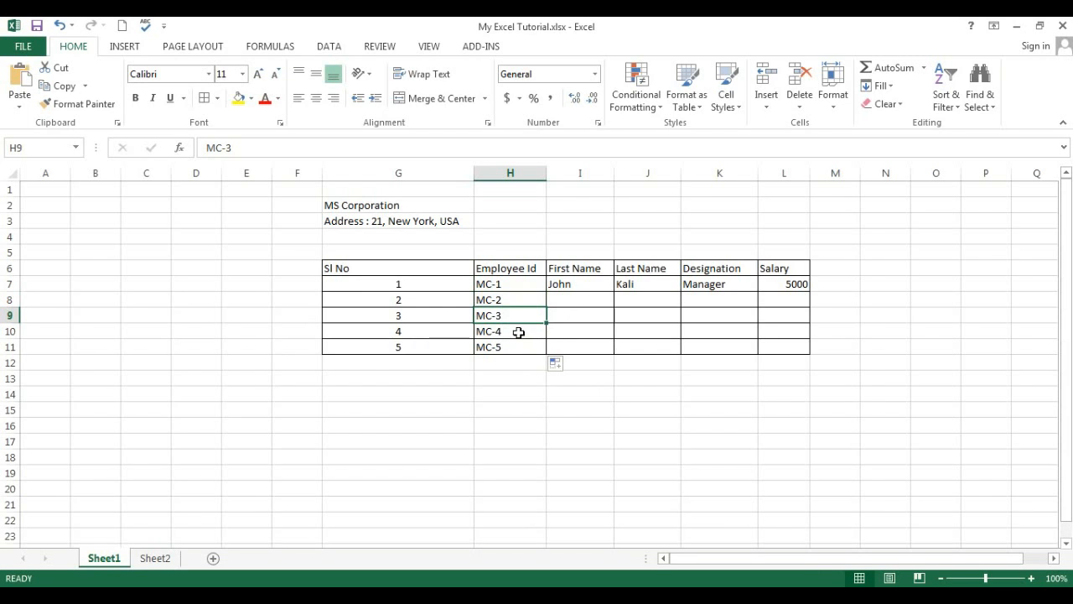
pyautogui.click(519, 332)
pyautogui.click(516, 344)
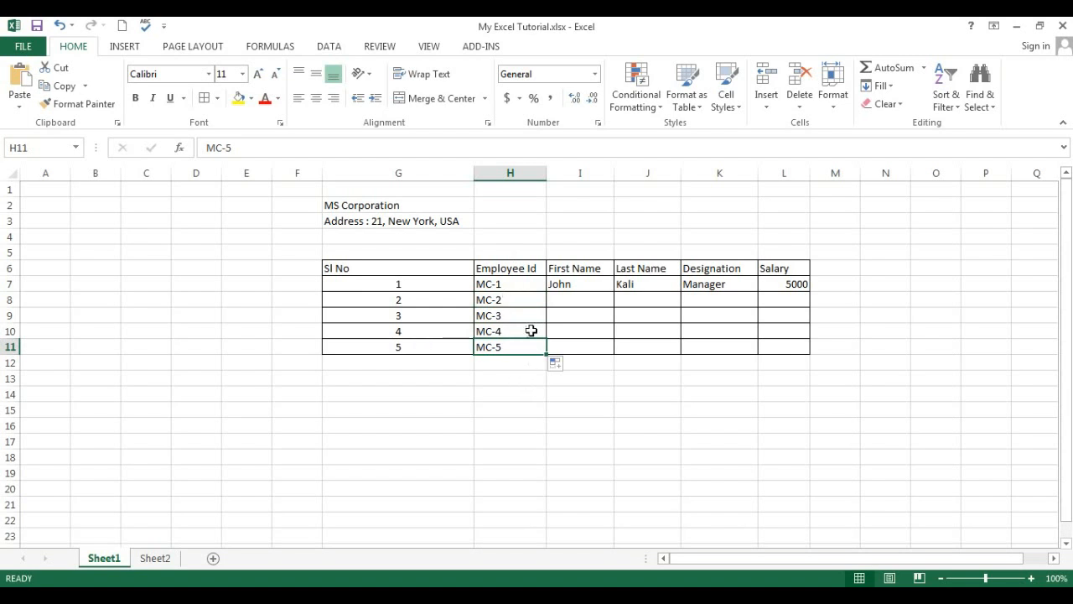
# Fill in the second employee's first name in cell I8 and last name in cell J8.
pyautogui.click(587, 303)
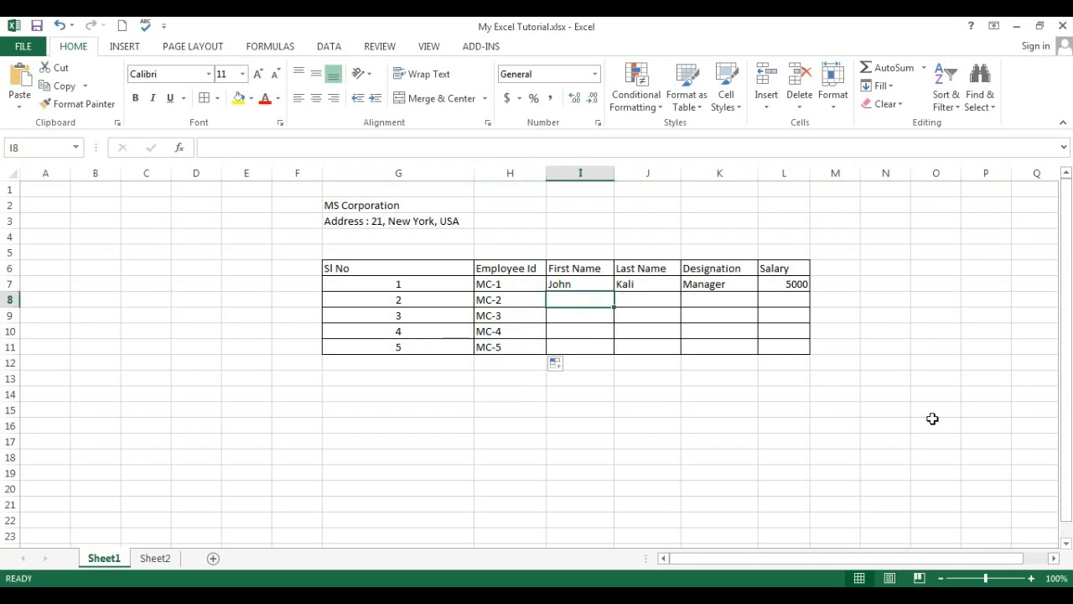
pyautogui.write('Ru')
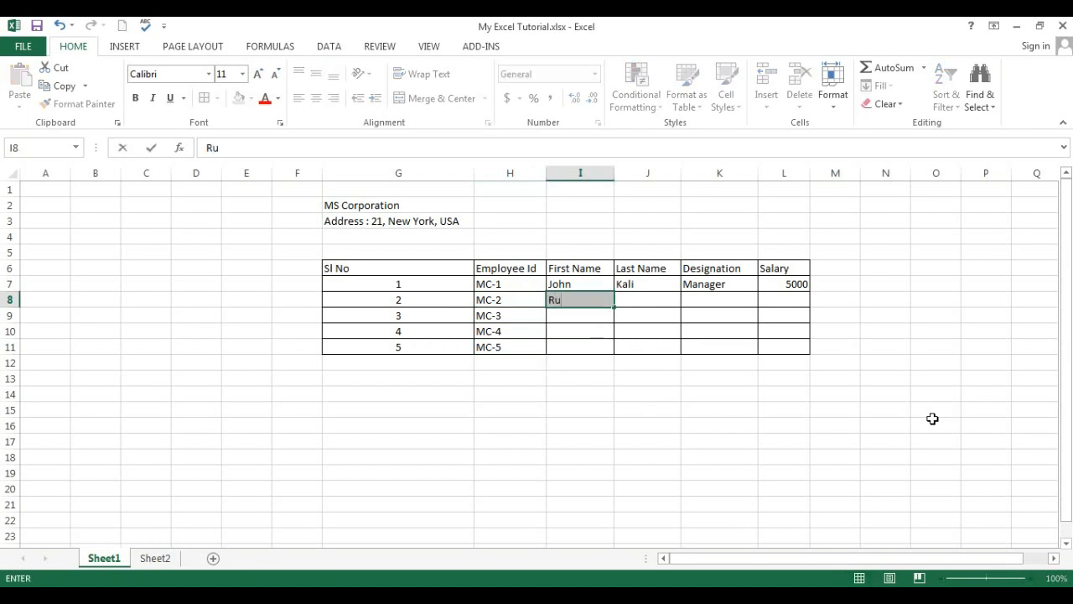
pyautogui.write('ba')
pyautogui.press('Tab')
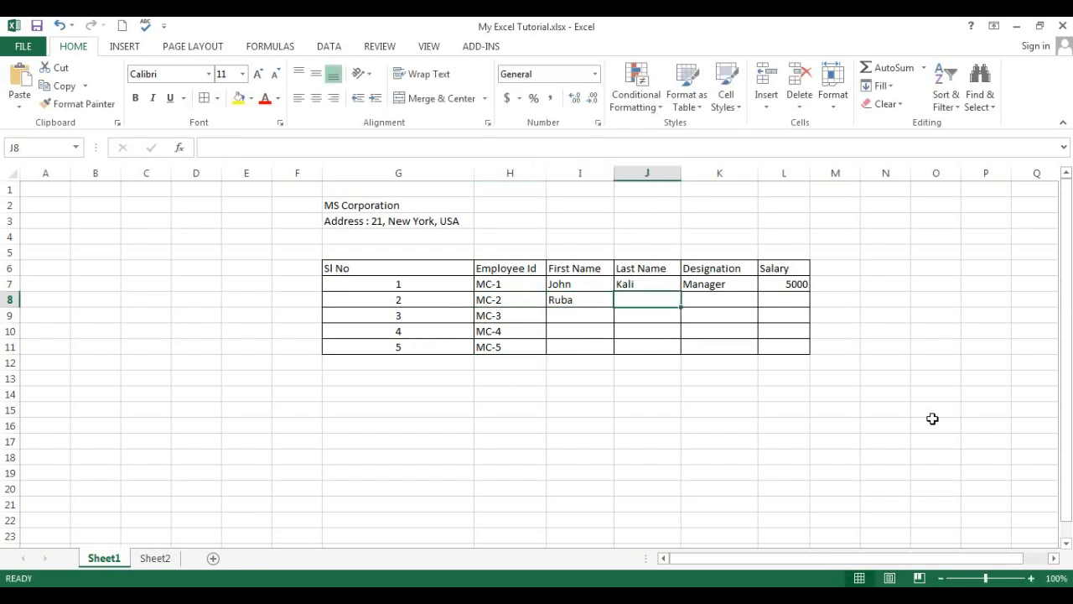
pyautogui.write('Gala')
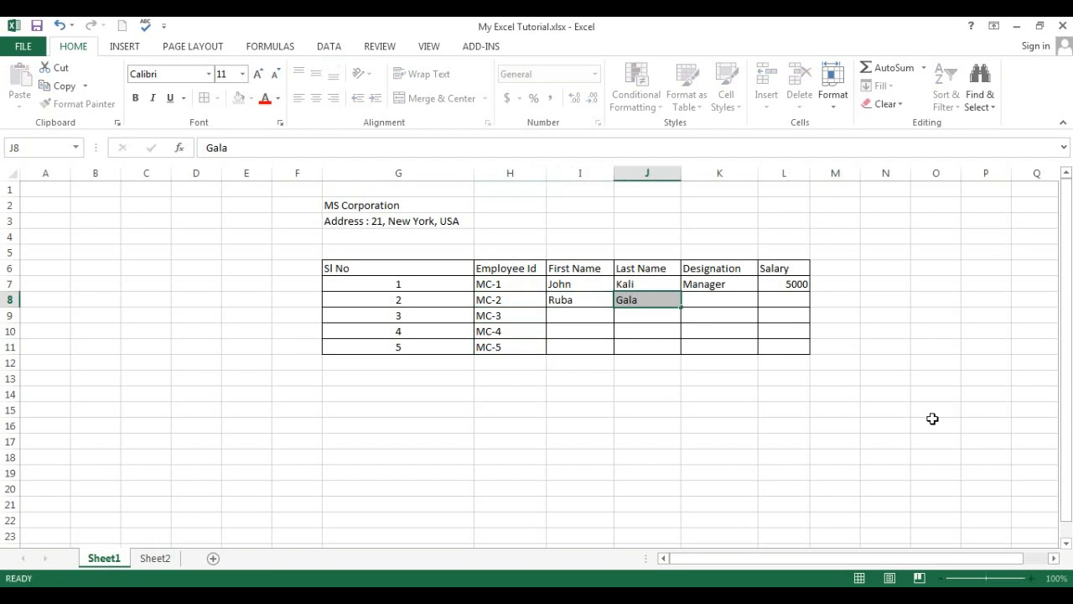
pyautogui.press('Return')
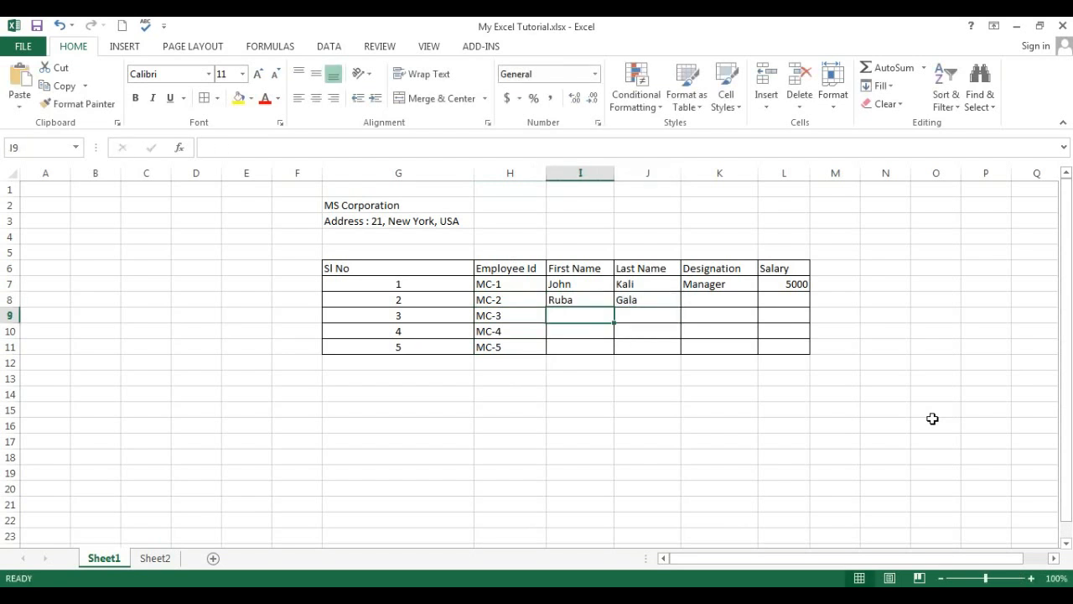
# Fill in the third employee's first name in cell I9 and last name in cell J9.
pyautogui.write('M')
pyautogui.press('BackSpace')
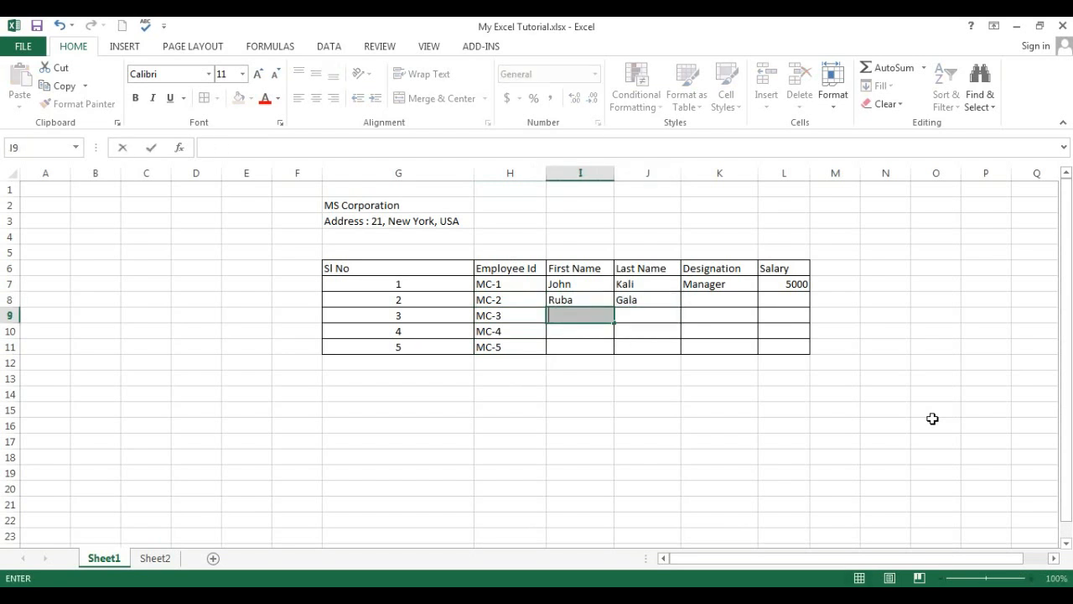
pyautogui.write('Marcle')
pyautogui.press('Tab')
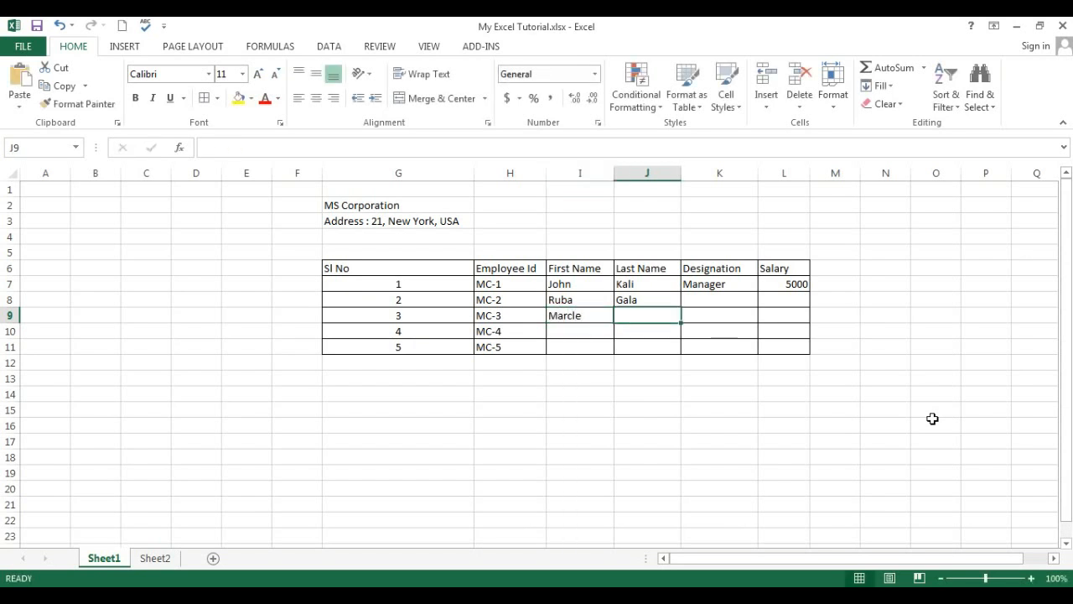
pyautogui.write('Boo')
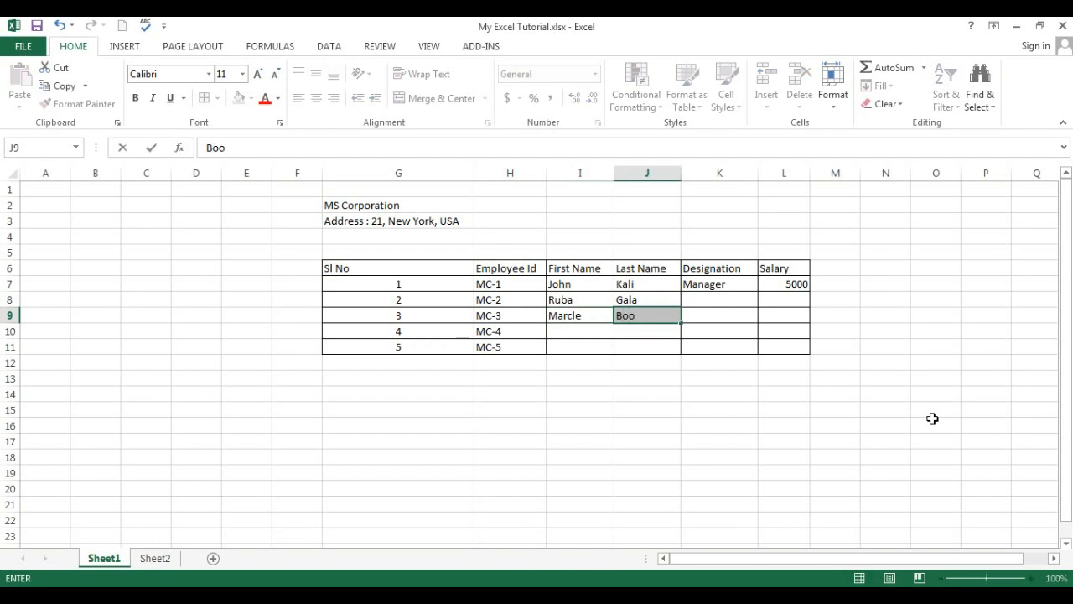
pyautogui.press('Return')
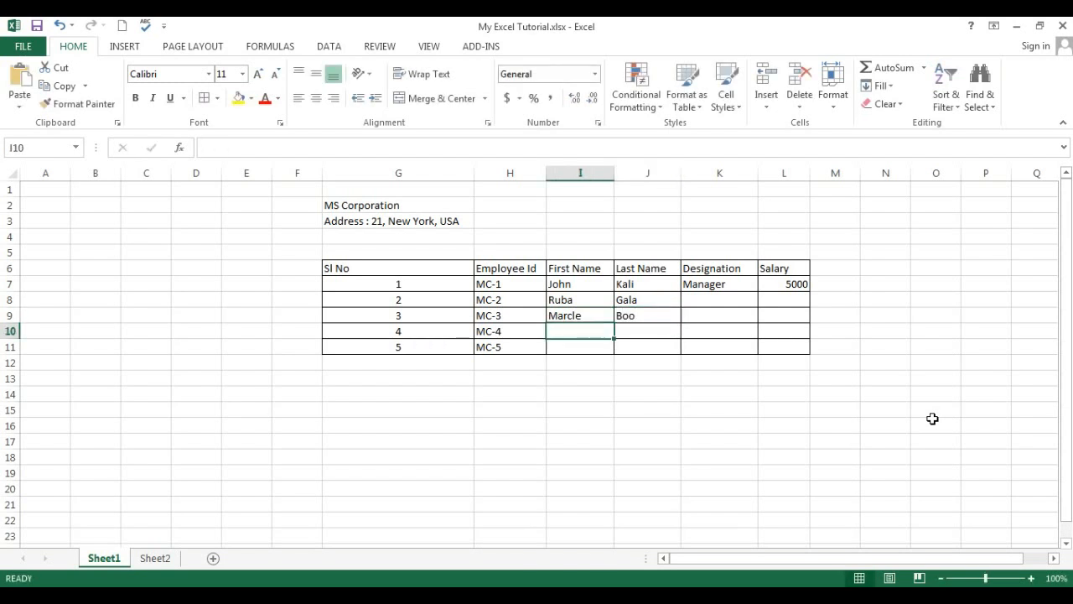
# Fill in the fourth employee's first name in cell I10 and last name in cell J10.
pyautogui.write('Jam')
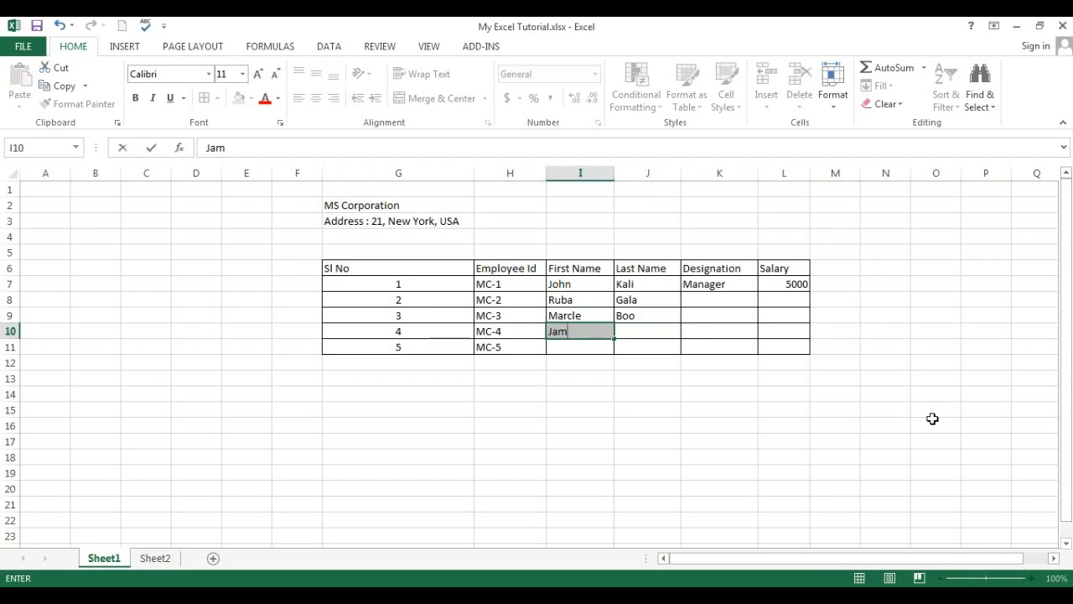
pyautogui.write('bl')
pyautogui.press('Tab')
pyautogui.write('Hugo')
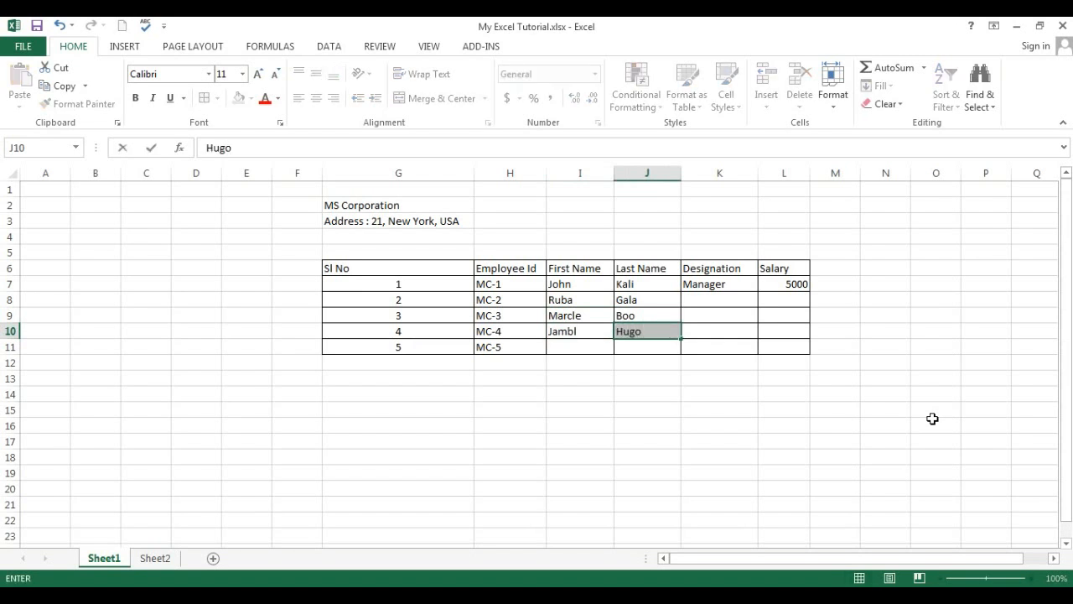
pyautogui.press('Return')
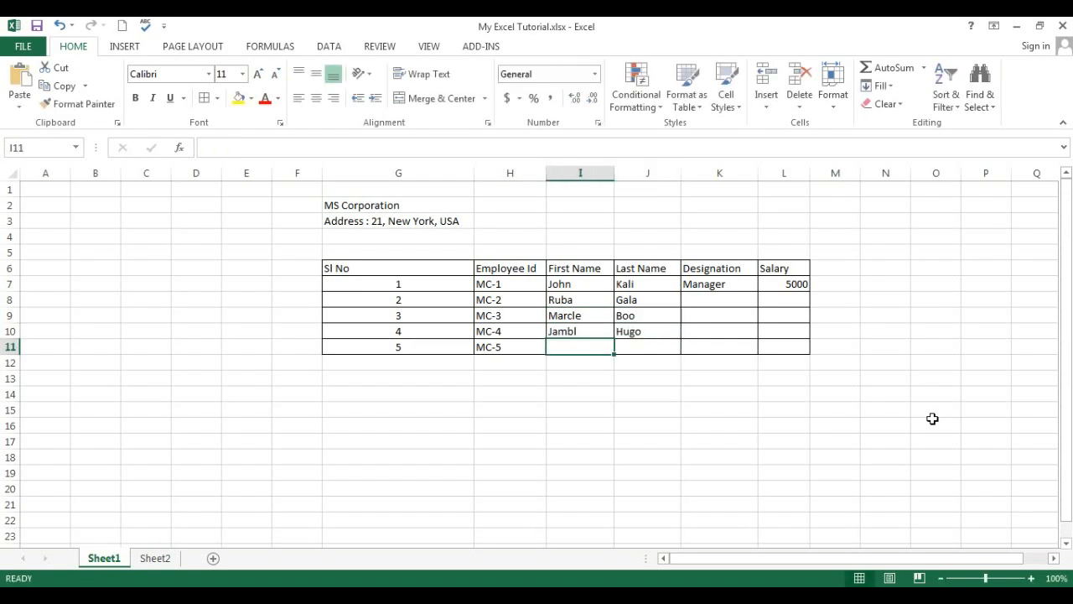
# Fill in the fifth employee's first name in cell I11 and last name in cell J11.
pyautogui.write('Pare')
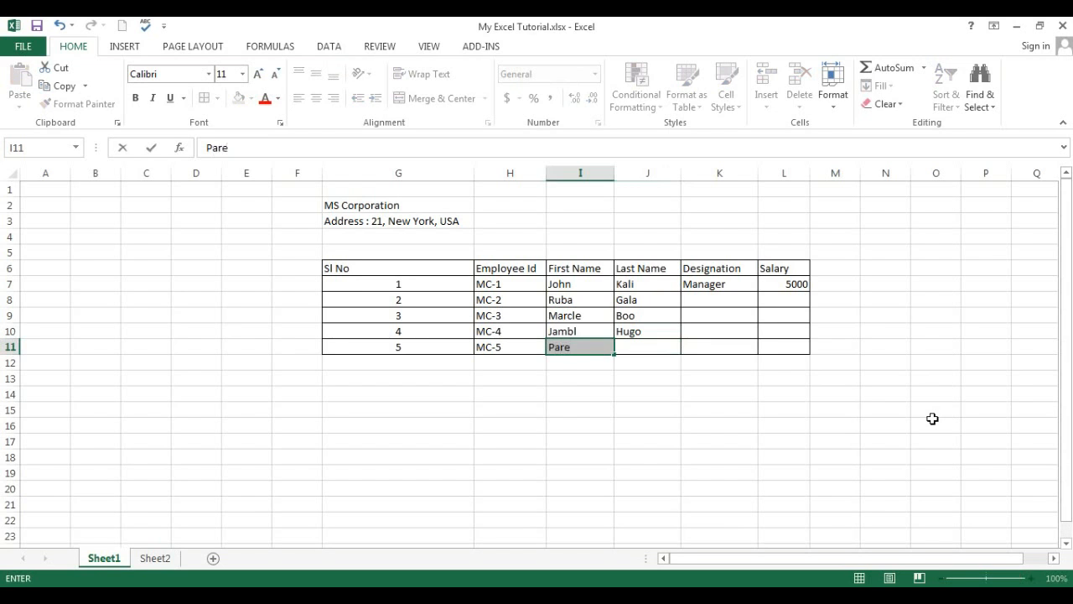
pyautogui.write('nth')
pyautogui.press('Tab')
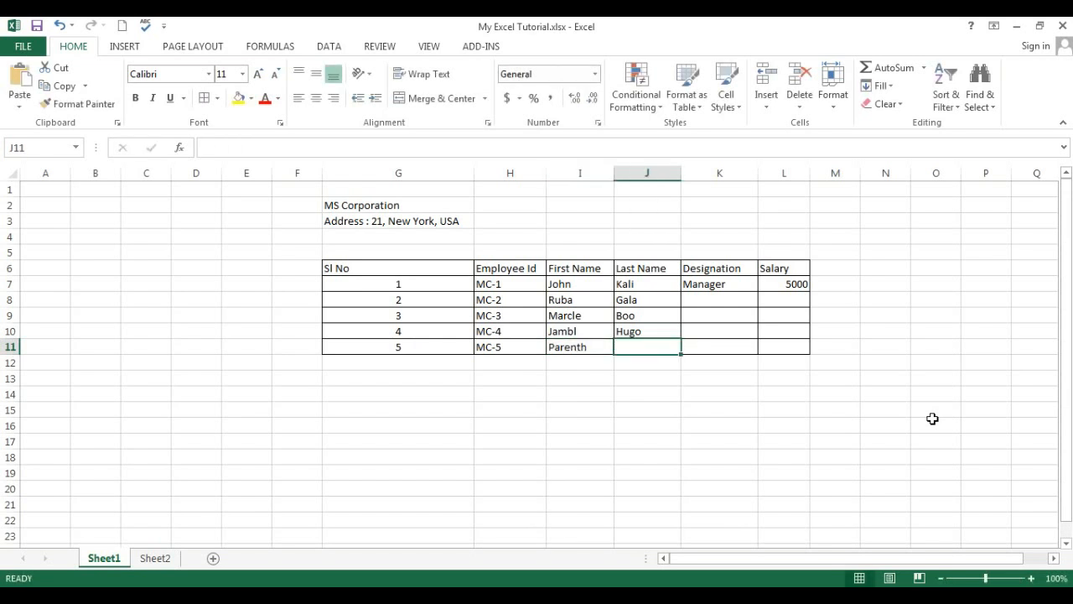
pyautogui.write('Rozario')
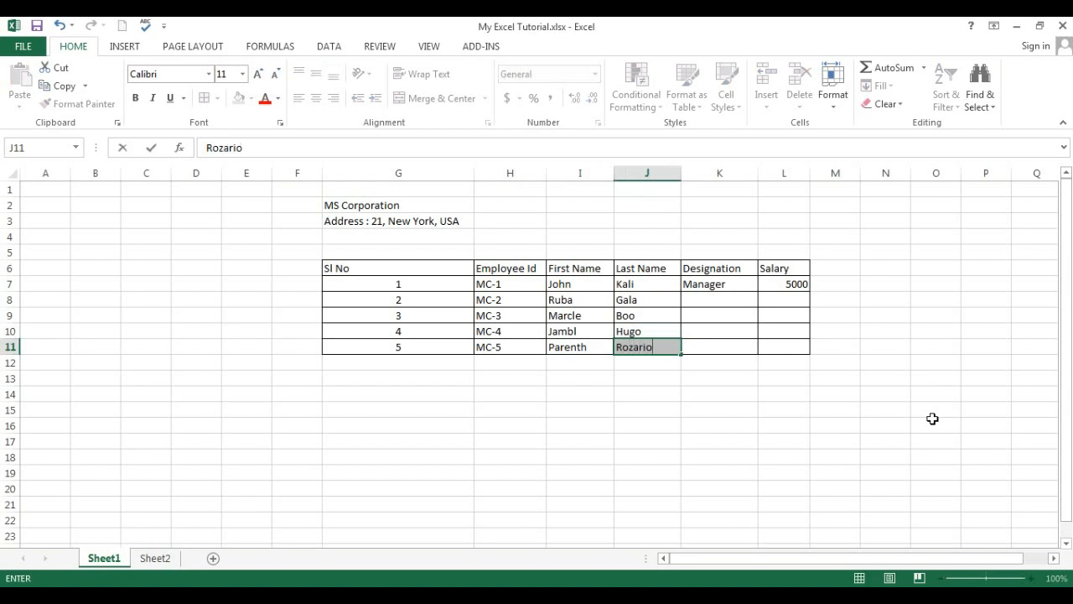
pyautogui.press('Tab')
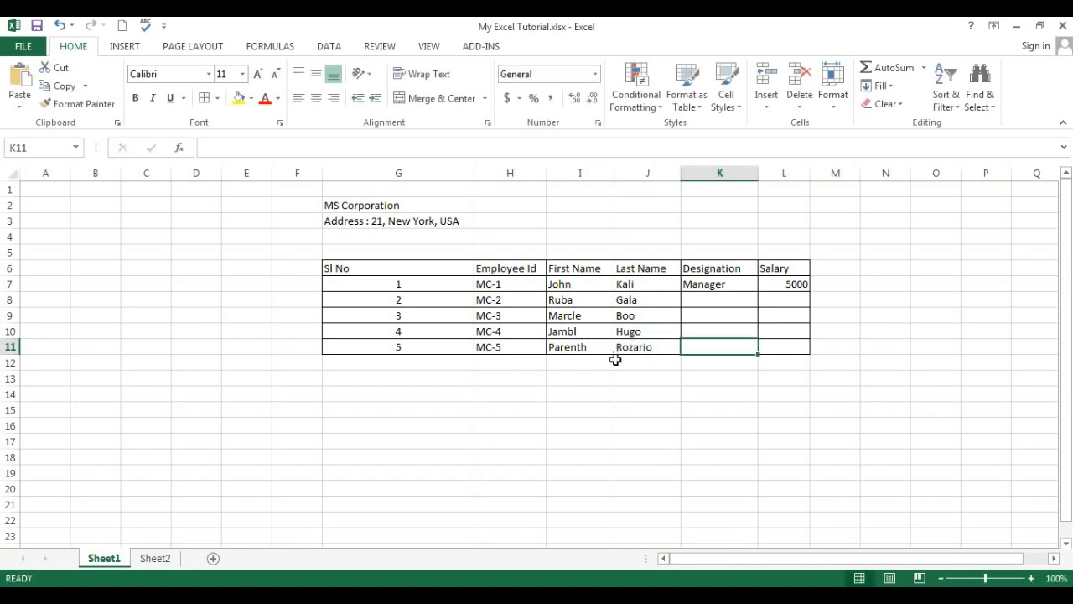
# Enter "Officer" as the second employee's designation in cell K8.
pyautogui.click(723, 299)
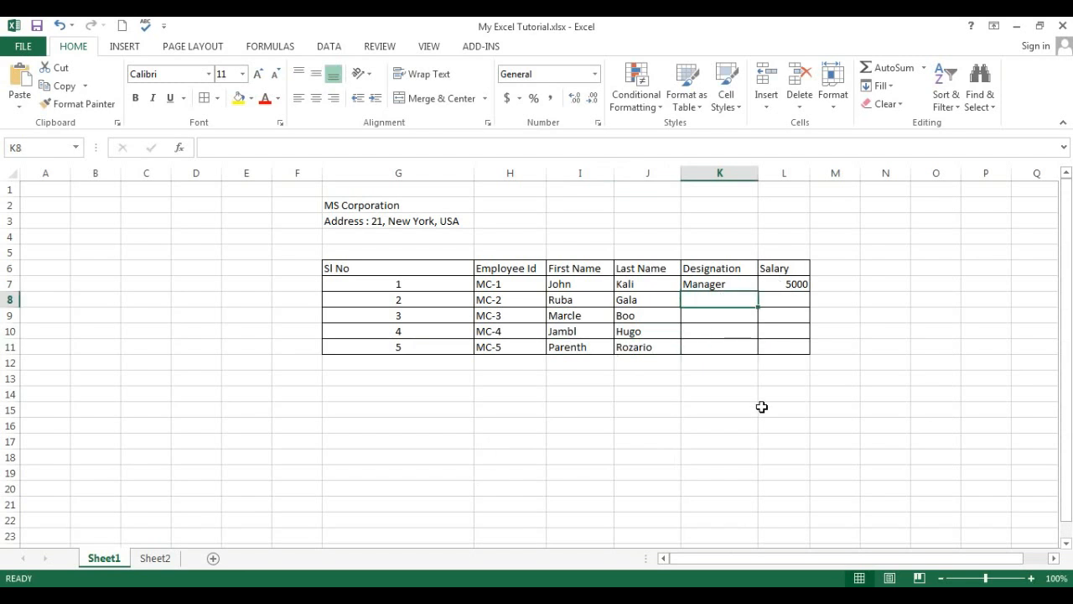
pyautogui.moveTo(761, 408); pyautogui.dragTo(709, 287)
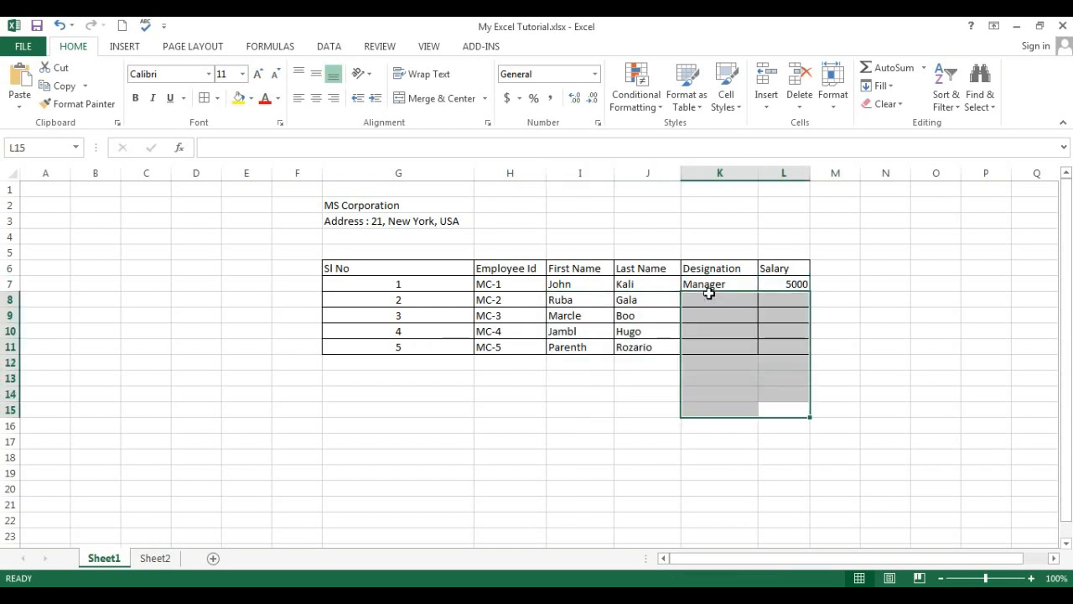
pyautogui.click(707, 302)
pyautogui.write('O')
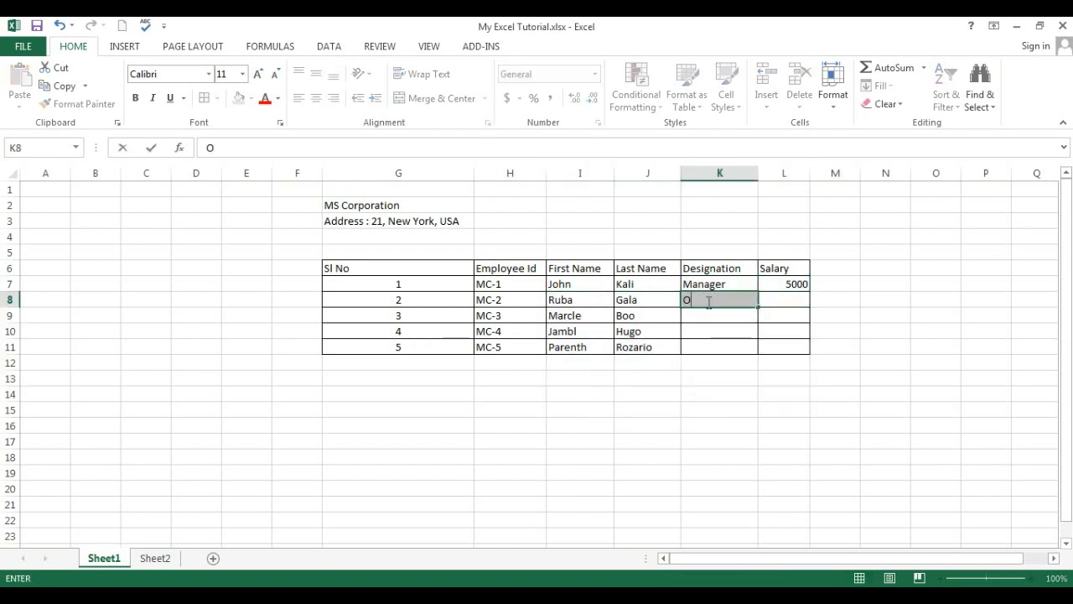
pyautogui.write('fficer')
pyautogui.press('Return')
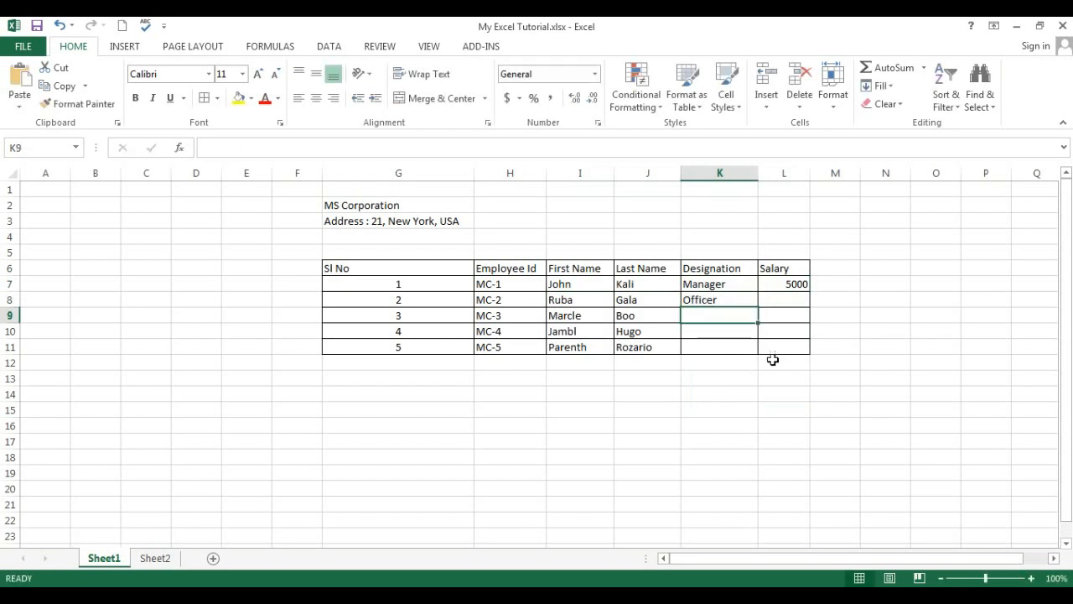
# Copy the "Officer" designation from cell K8 into cells K9:K11 for the remaining employees.
pyautogui.click(726, 299)
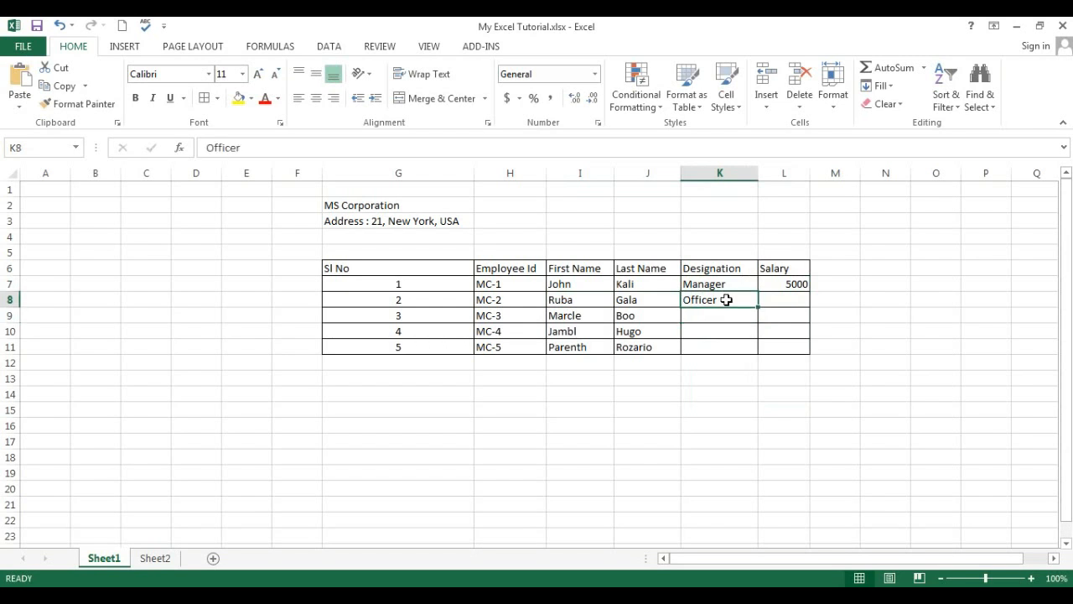
pyautogui.click(61, 87)
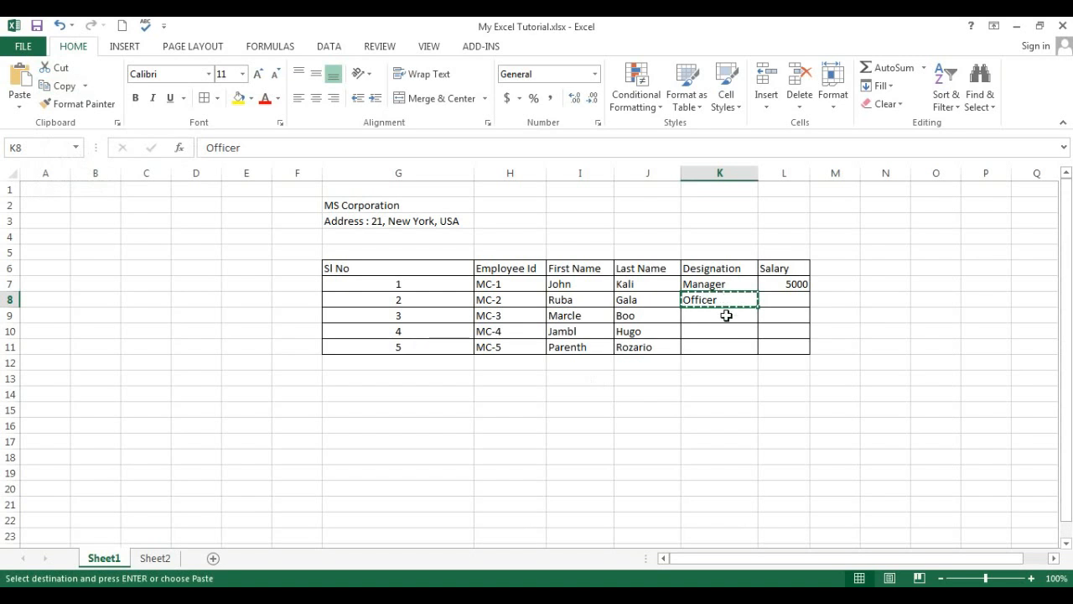
pyautogui.moveTo(718, 318); pyautogui.dragTo(719, 347)
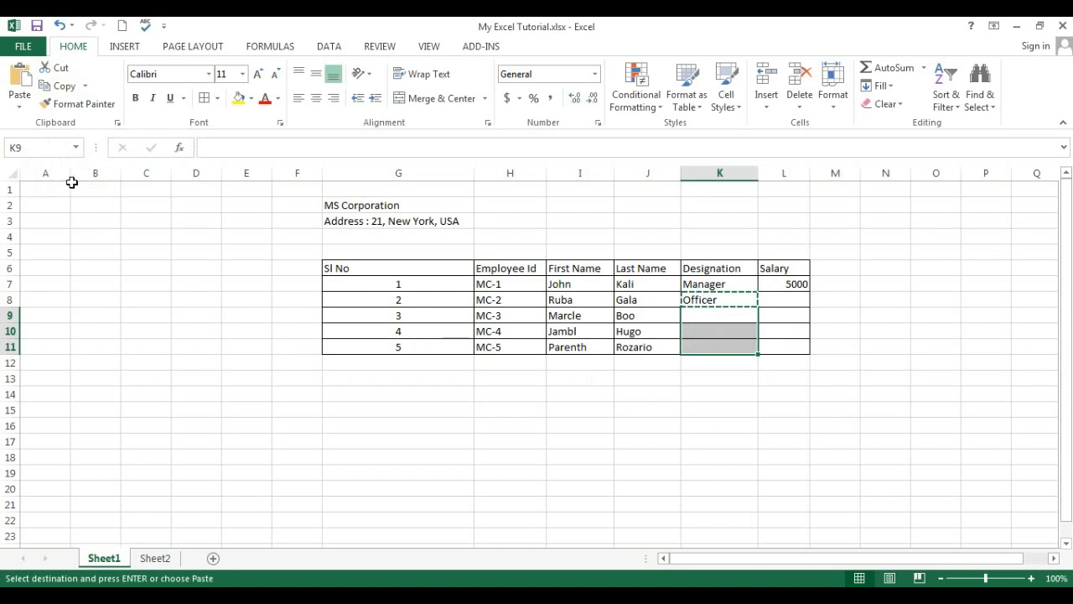
pyautogui.click(22, 79)
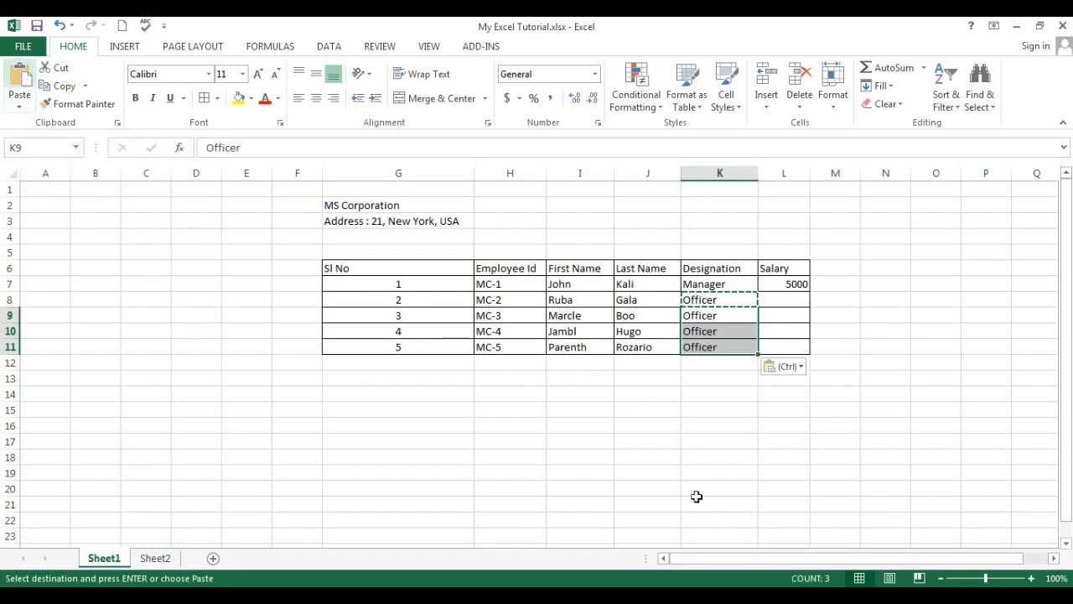
pyautogui.click(719, 458)
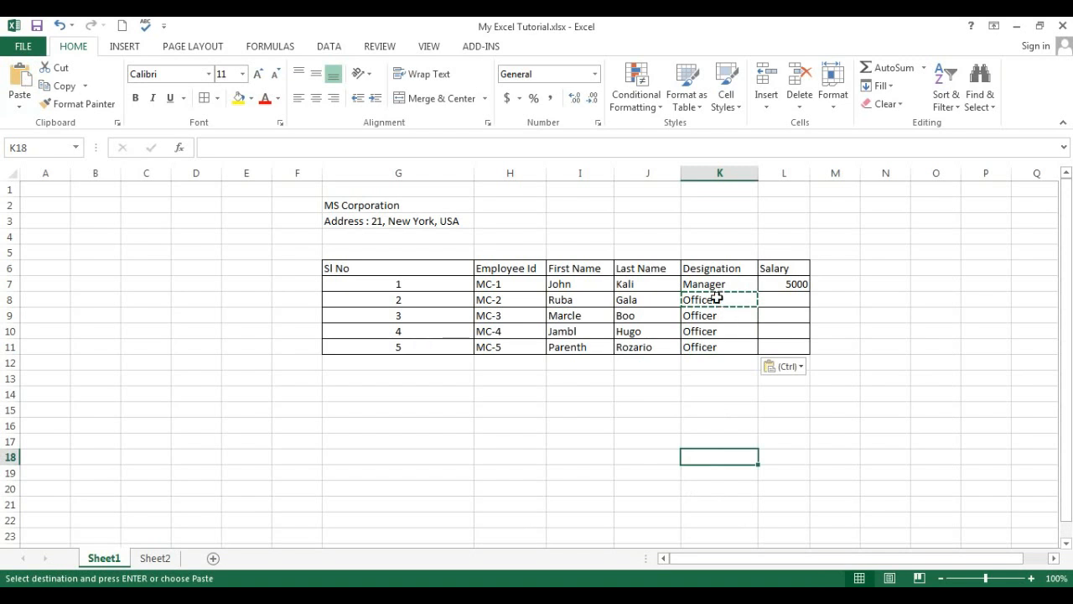
pyautogui.click(728, 347)
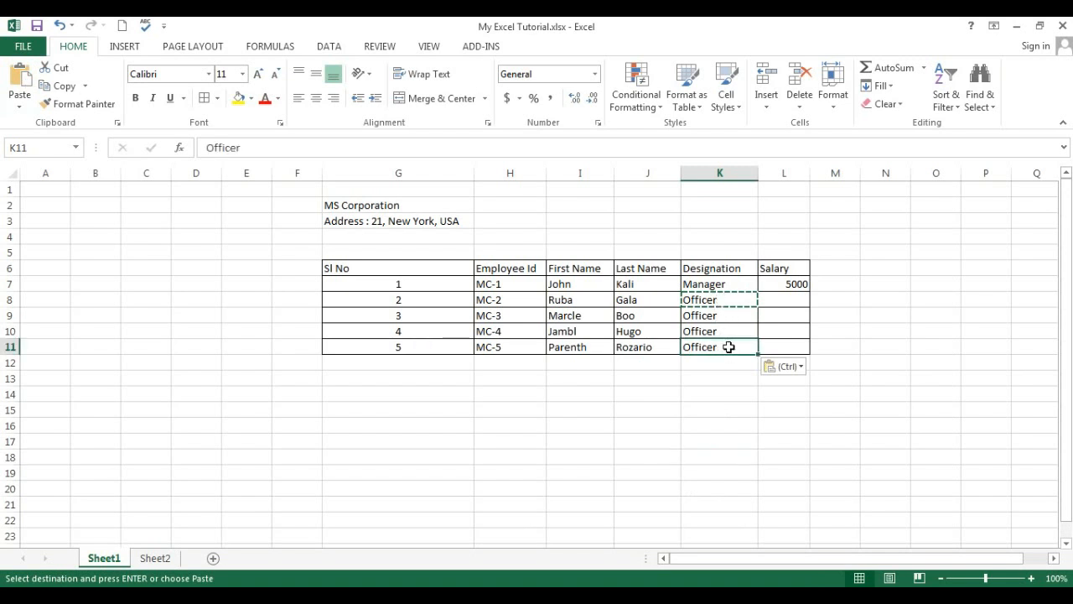
# Enter the salaries 4000, 3000, 2000 and 1000 in cells L8 through L11, and slightly widen column L.
pyautogui.click(806, 300)
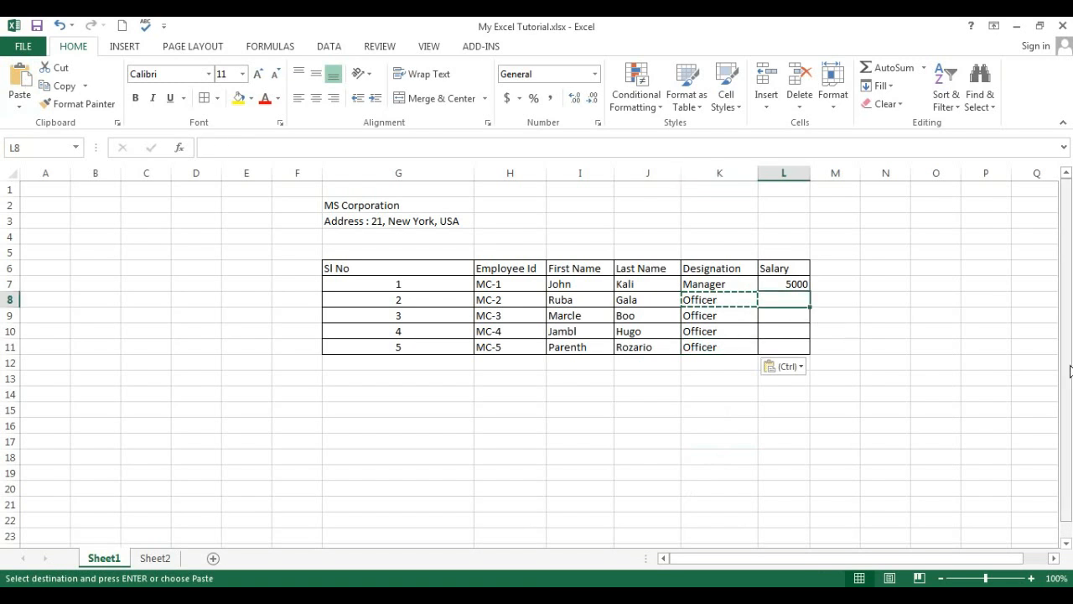
pyautogui.press('Escape')
pyautogui.write('4000')
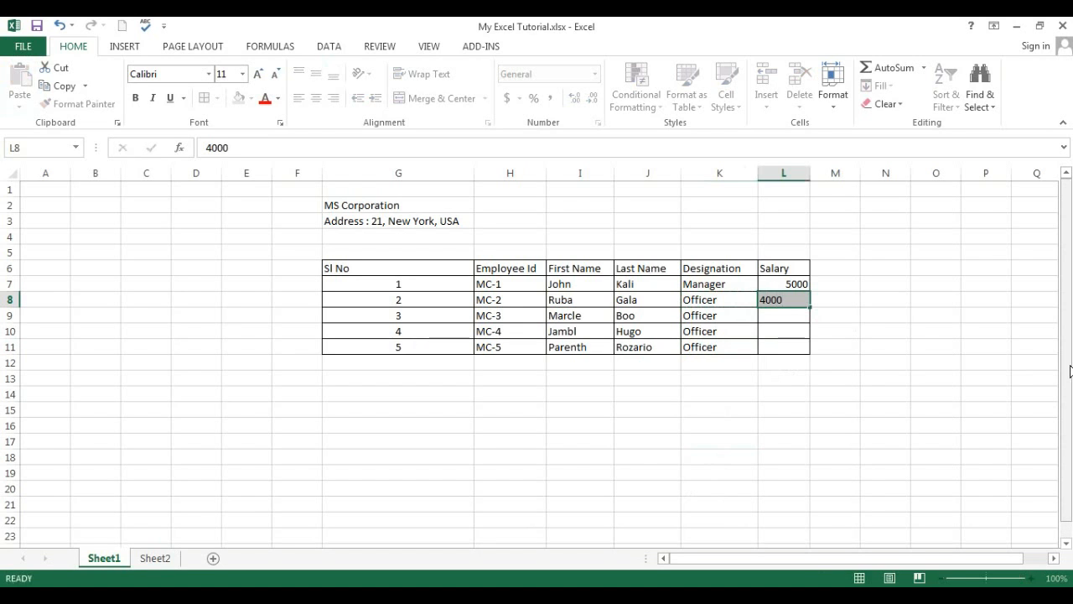
pyautogui.press('Return')
pyautogui.write('3000')
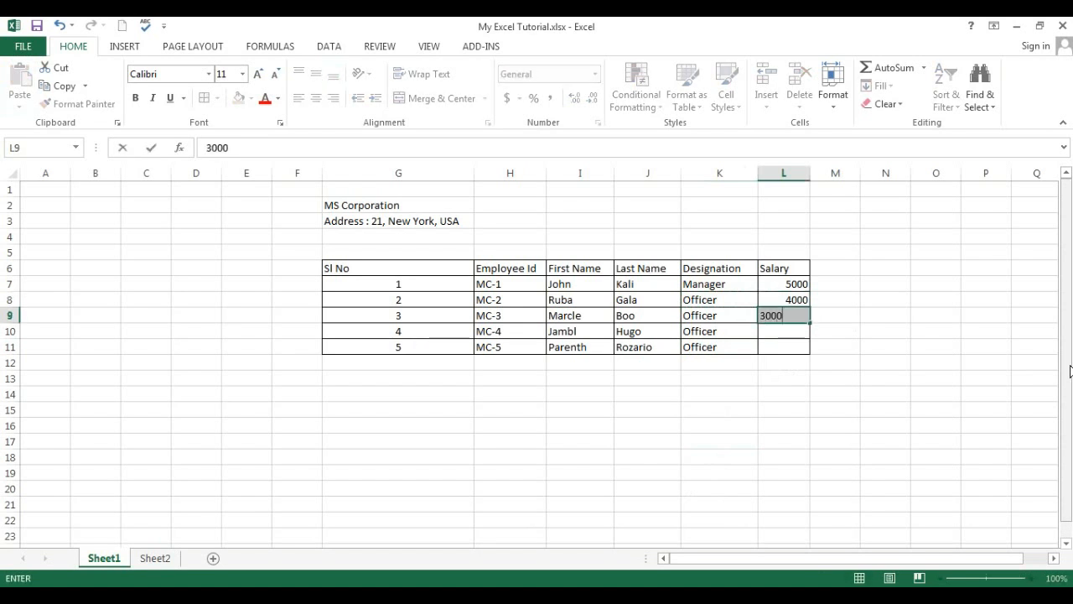
pyautogui.press('Return')
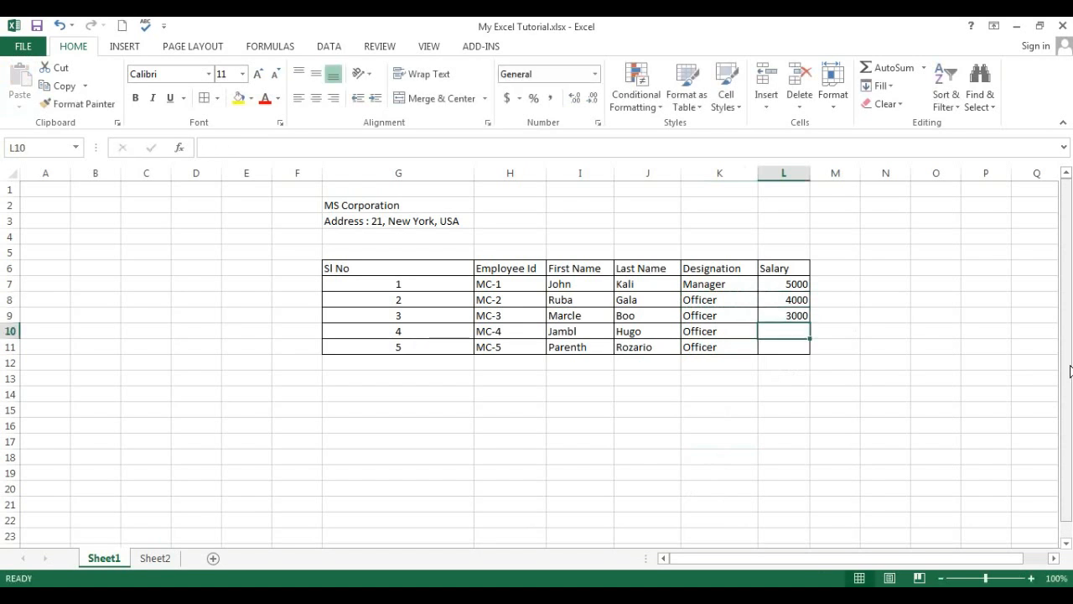
pyautogui.write('2000')
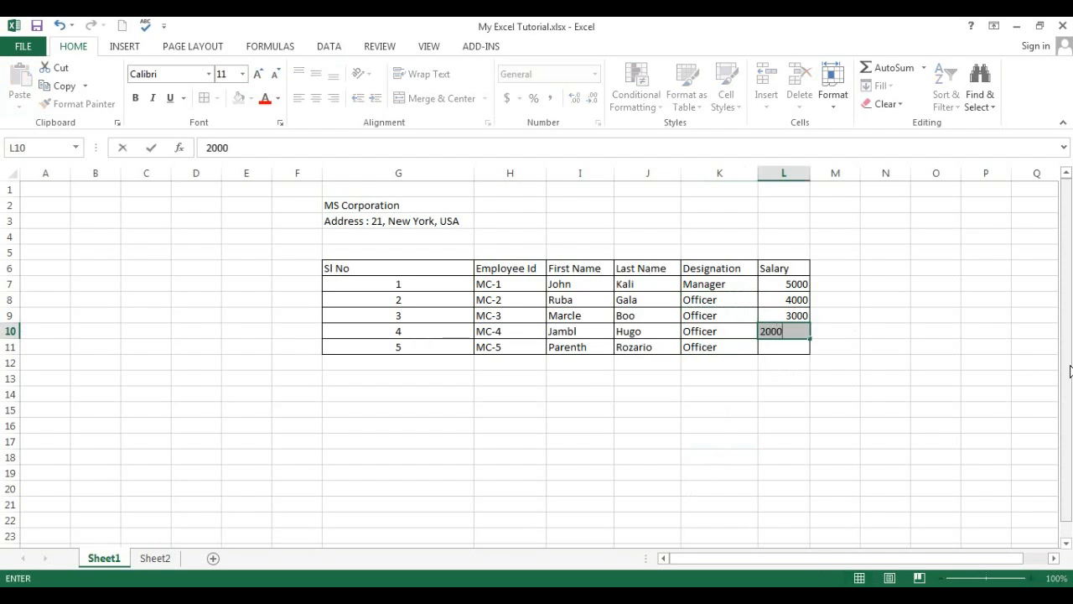
pyautogui.press('Return')
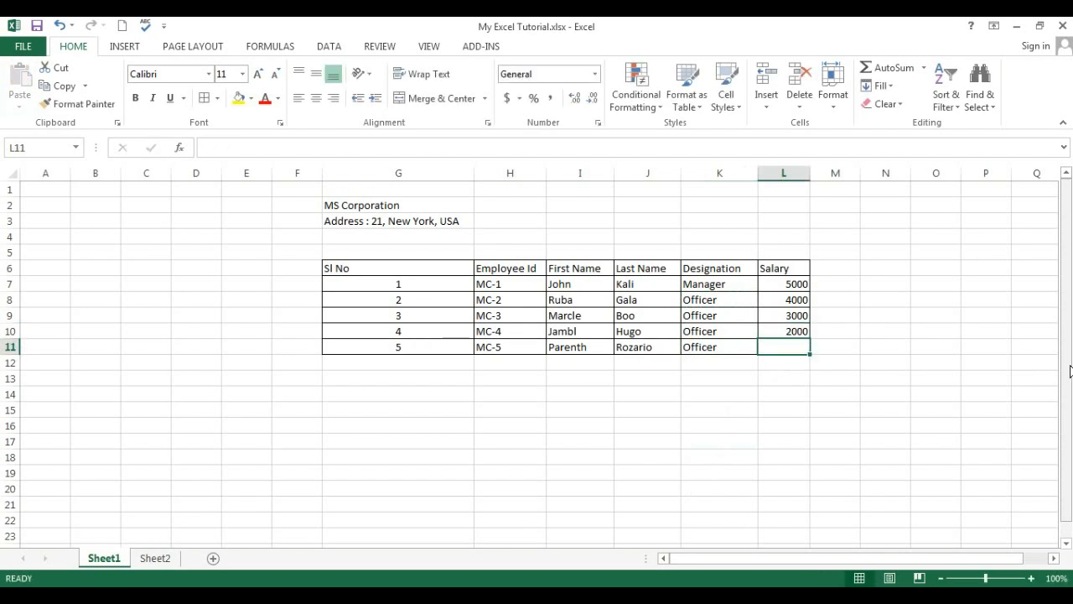
pyautogui.write('1000')
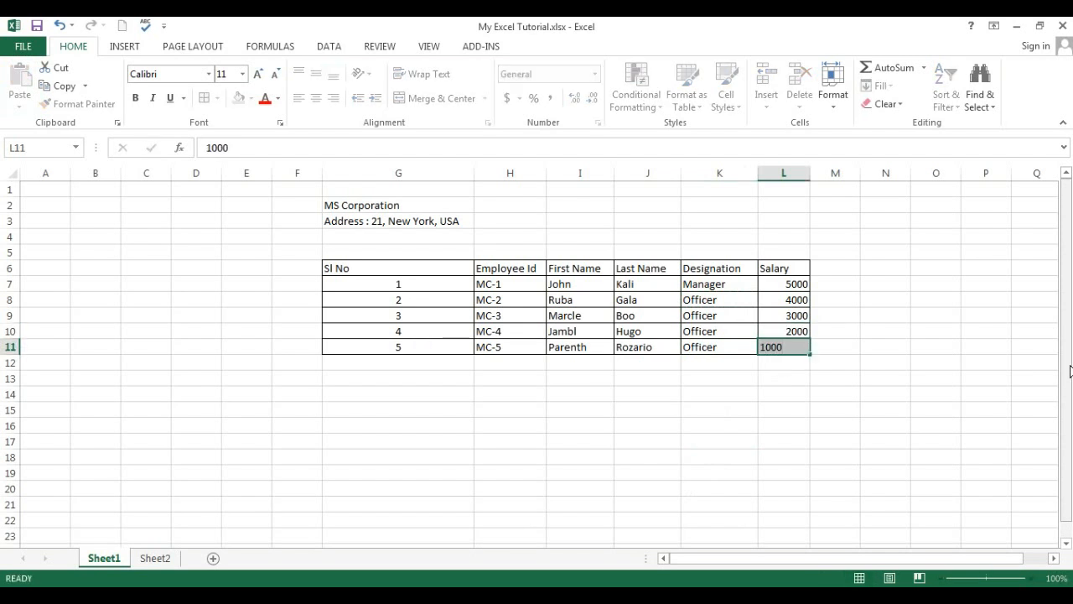
pyautogui.press('Return')
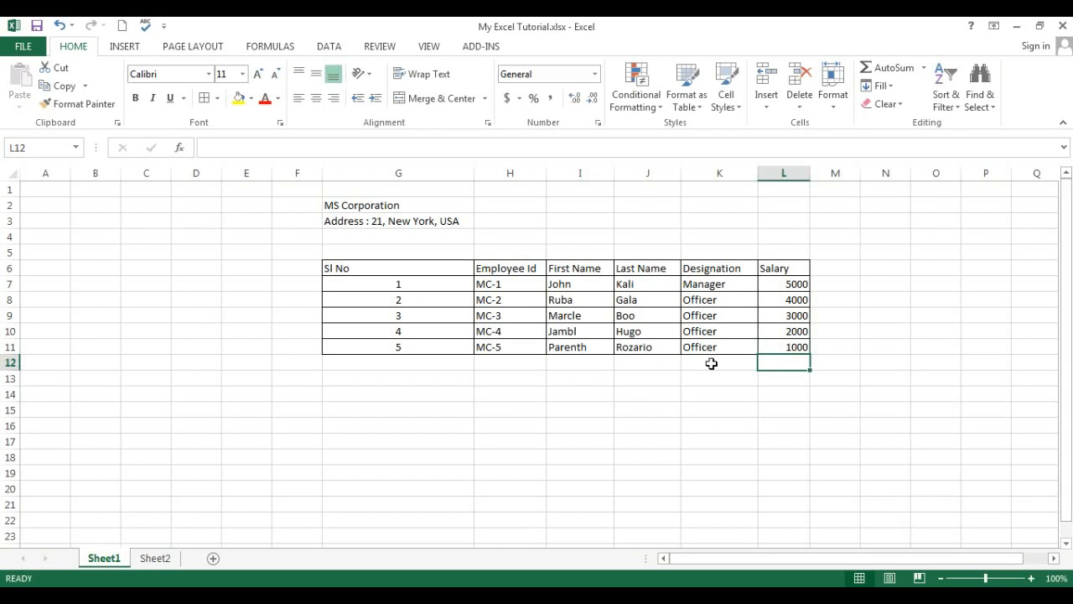
pyautogui.moveTo(810, 173); pyautogui.dragTo(816, 173)
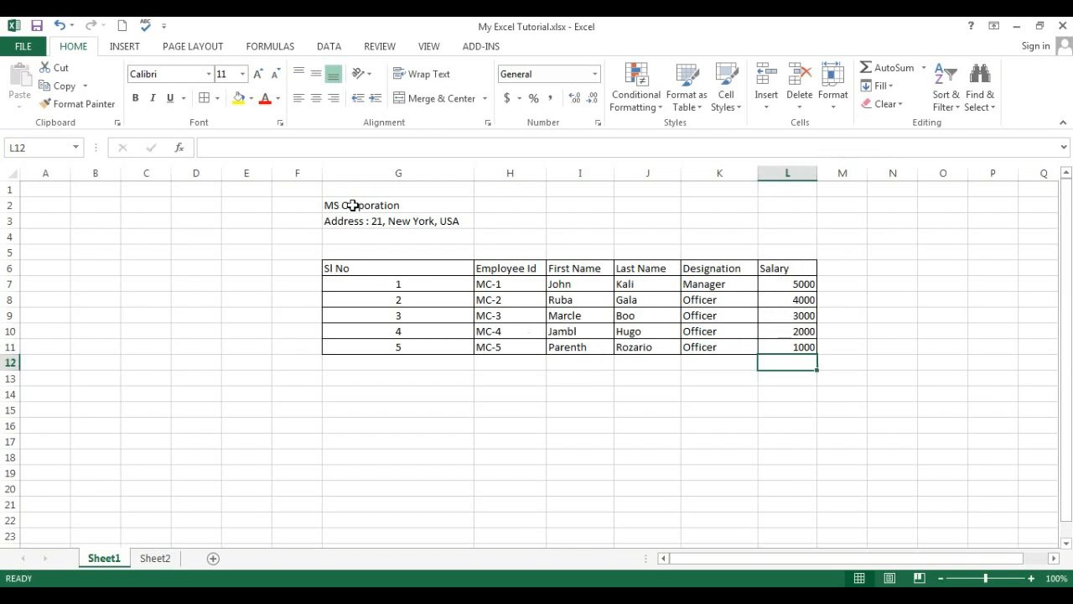
# Review the company details in G2:G3 and the serial number, ID, name, designation and salary columns of the table.
pyautogui.moveTo(352, 206); pyautogui.dragTo(360, 226)
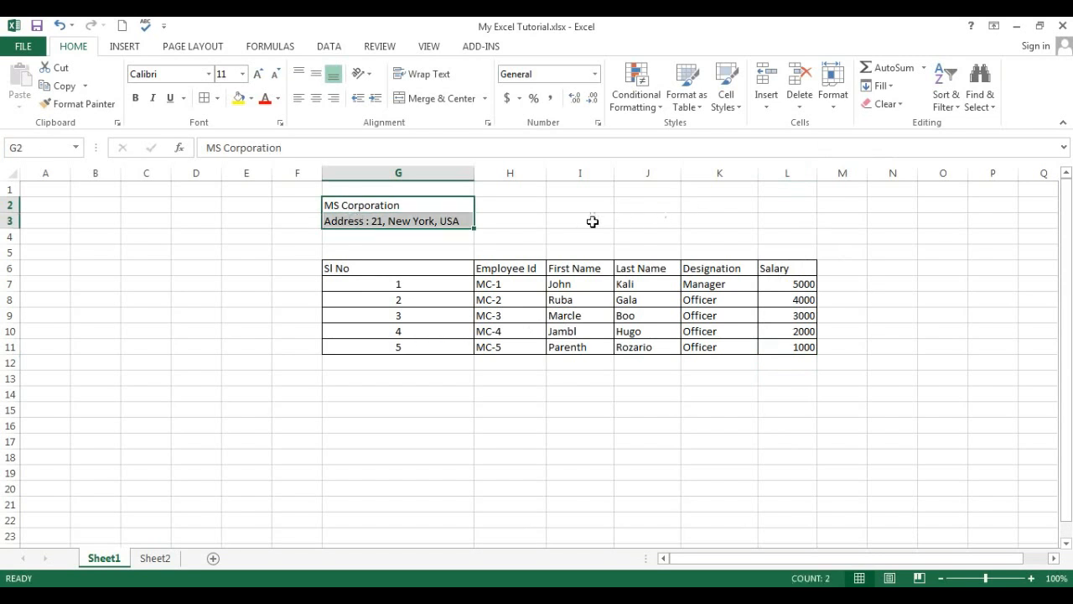
pyautogui.click(404, 316)
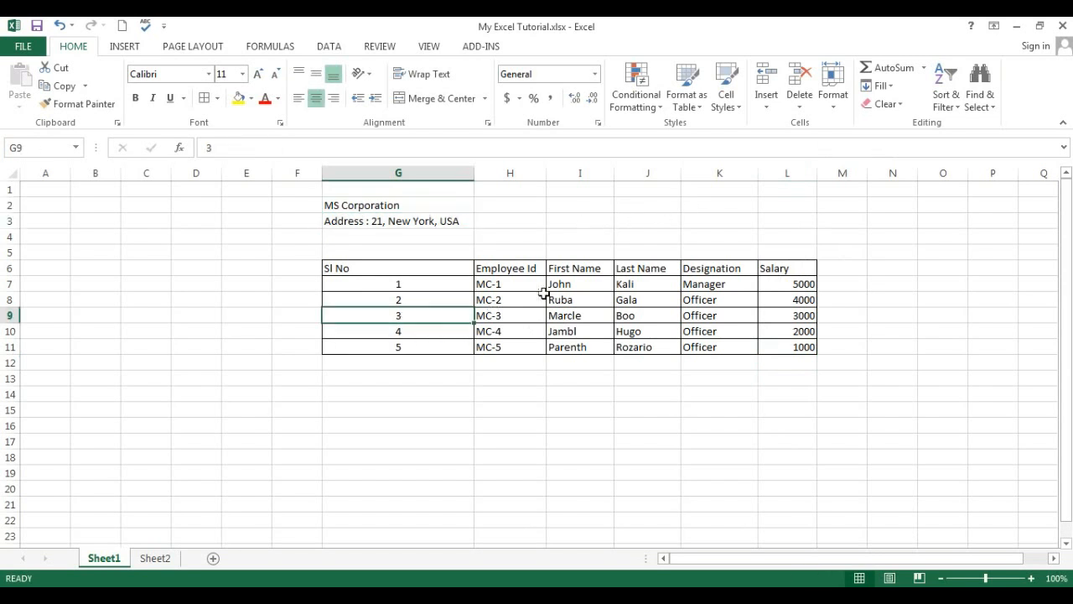
pyautogui.click(541, 298)
pyautogui.click(577, 296)
pyautogui.click(645, 289)
pyautogui.click(731, 287)
pyautogui.click(772, 312)
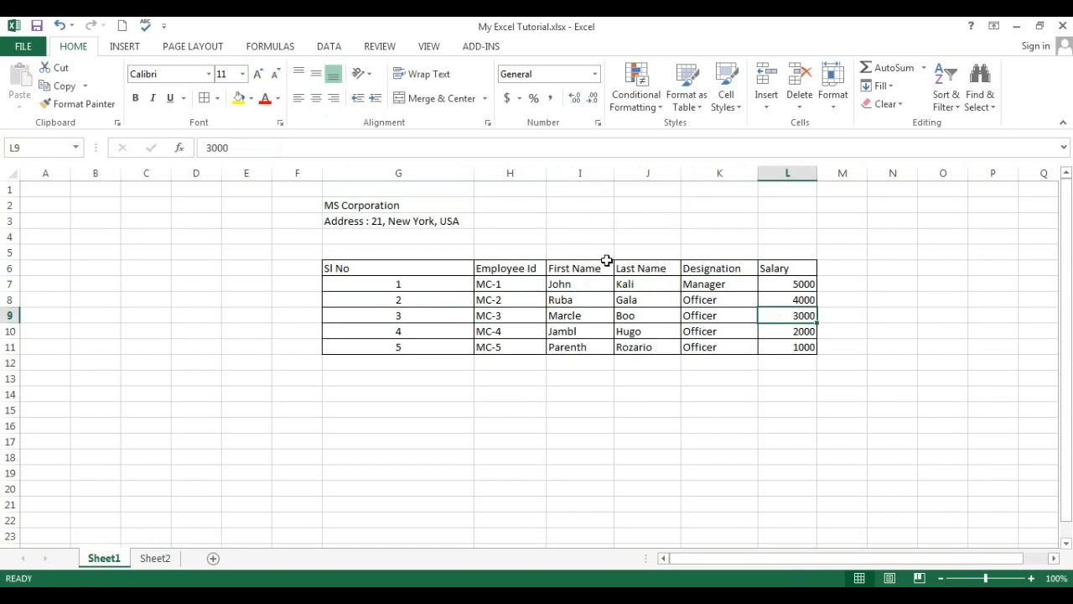
# Merge and center the "MS Corporation" title across cells G2:L2, and compare it with the separate cells in row 3.
pyautogui.click(426, 203)
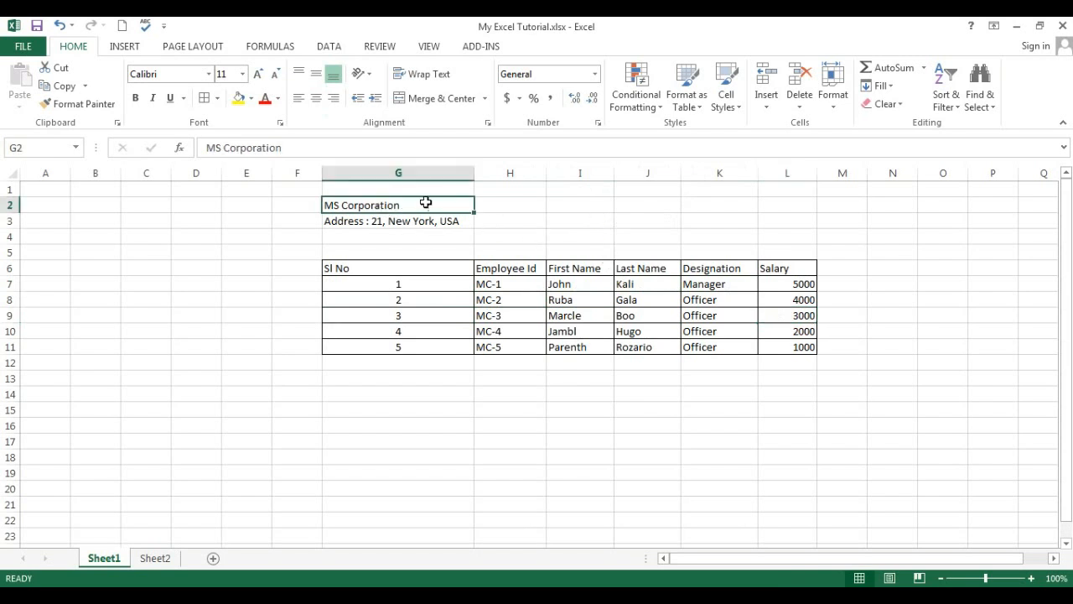
pyautogui.moveTo(426, 203); pyautogui.dragTo(796, 201)
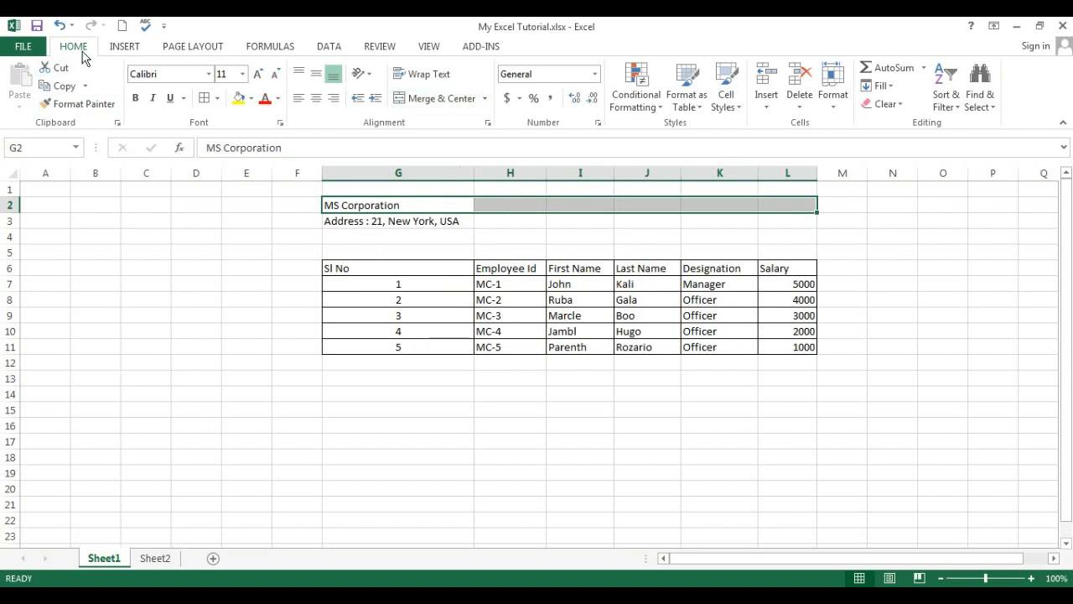
pyautogui.click(400, 99)
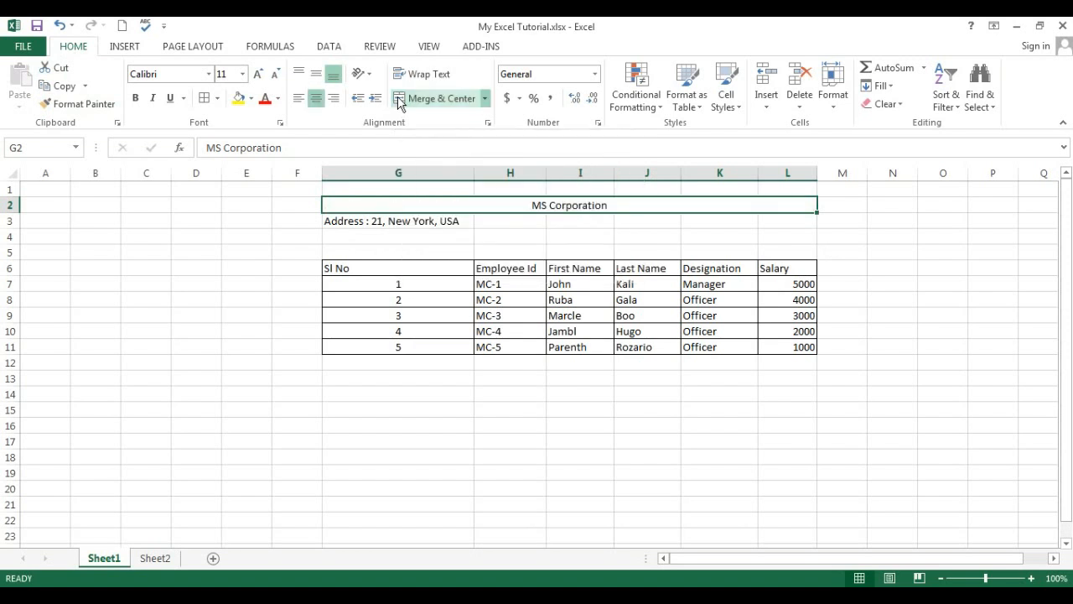
pyautogui.click(510, 252)
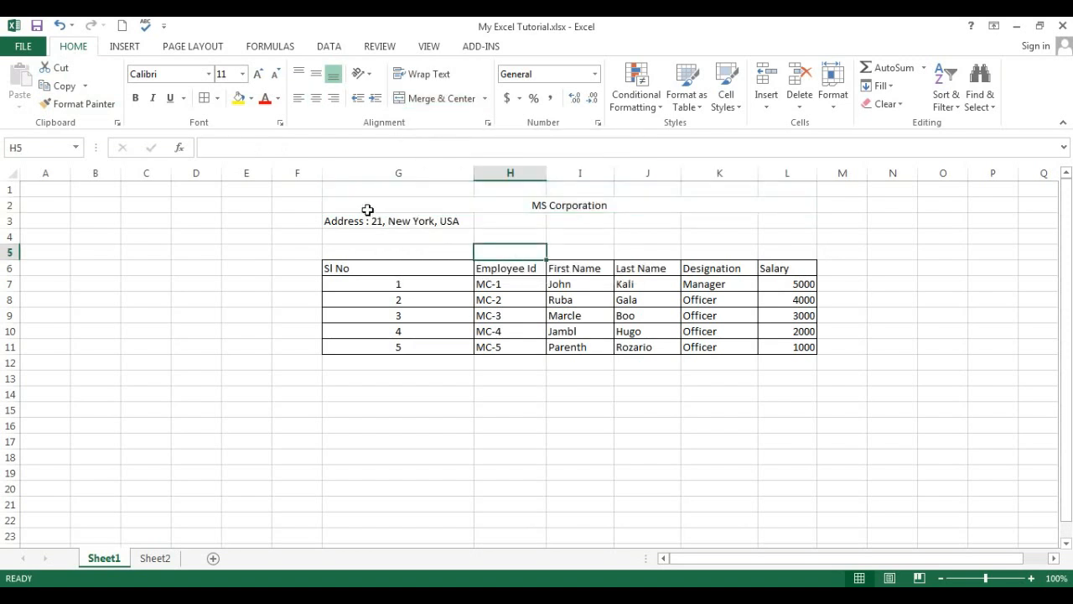
pyautogui.click(368, 209)
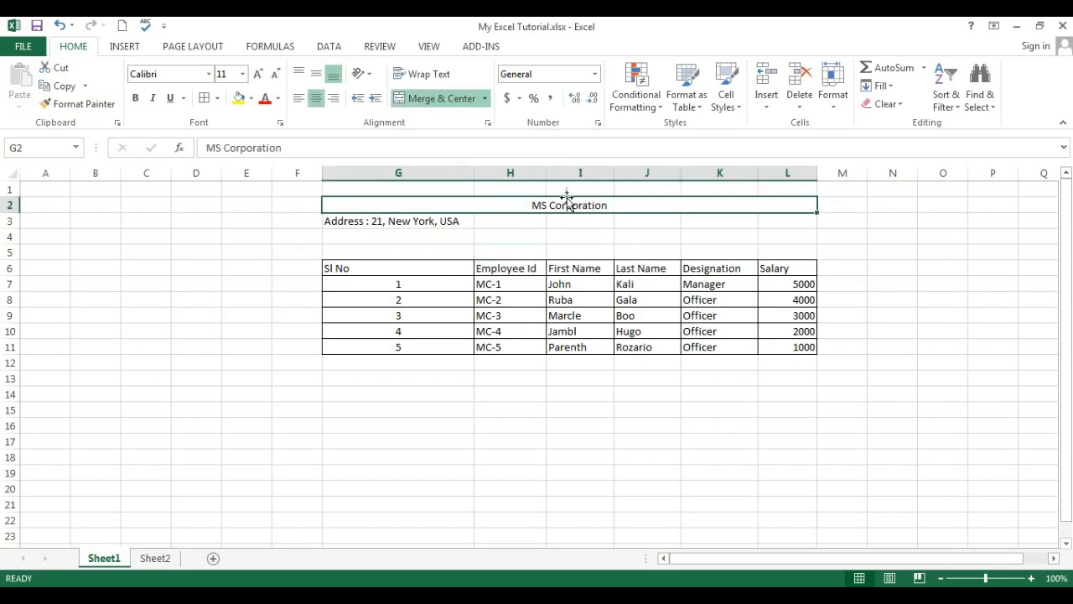
pyautogui.click(360, 224)
pyautogui.click(480, 223)
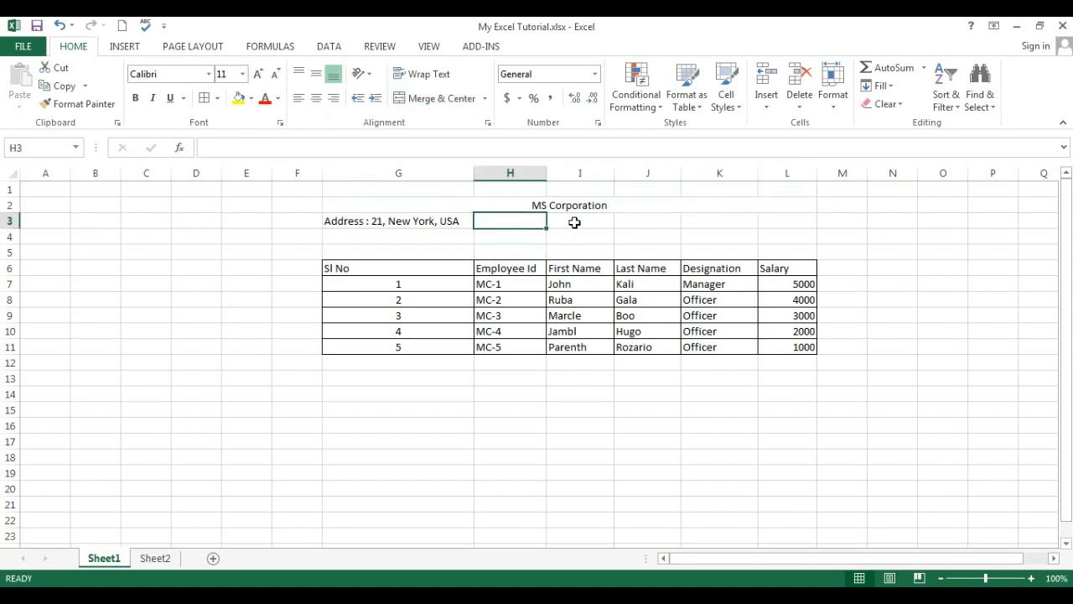
pyautogui.click(574, 222)
pyautogui.click(638, 217)
pyautogui.click(716, 216)
pyautogui.click(783, 221)
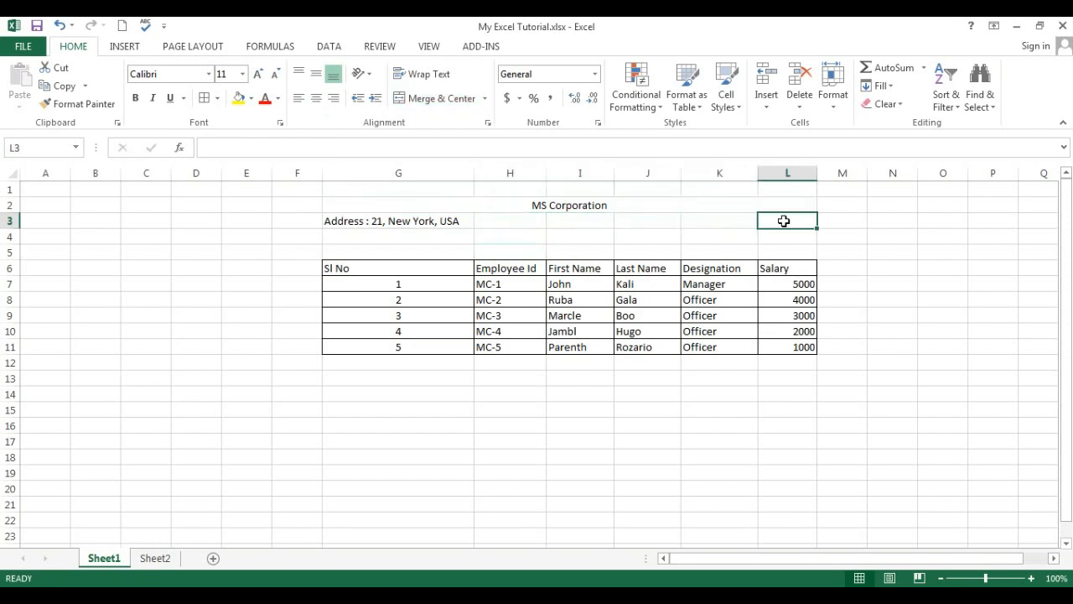
pyautogui.click(618, 205)
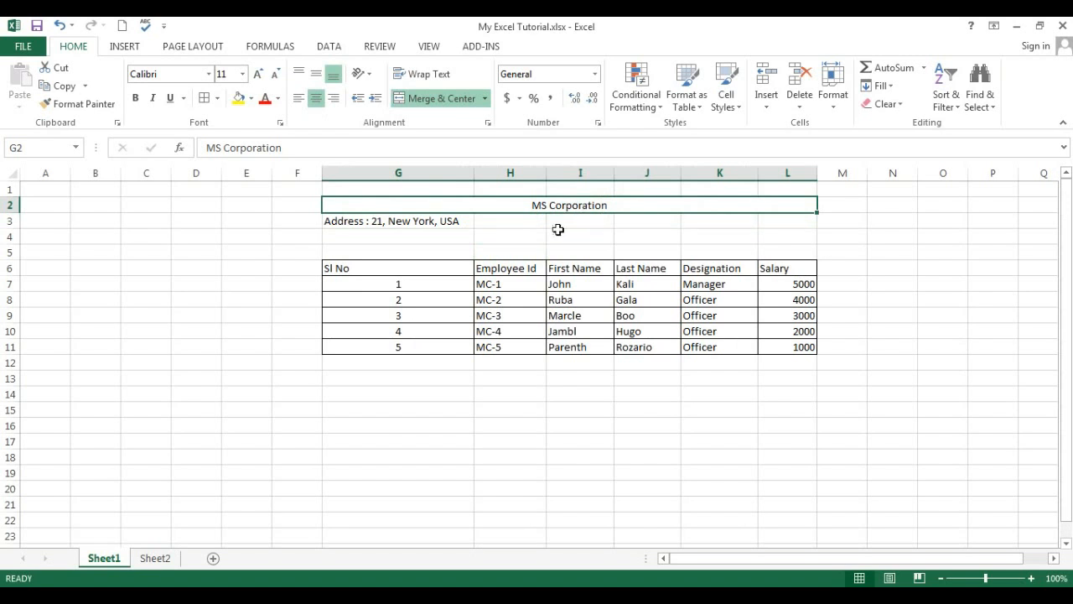
pyautogui.click(584, 234)
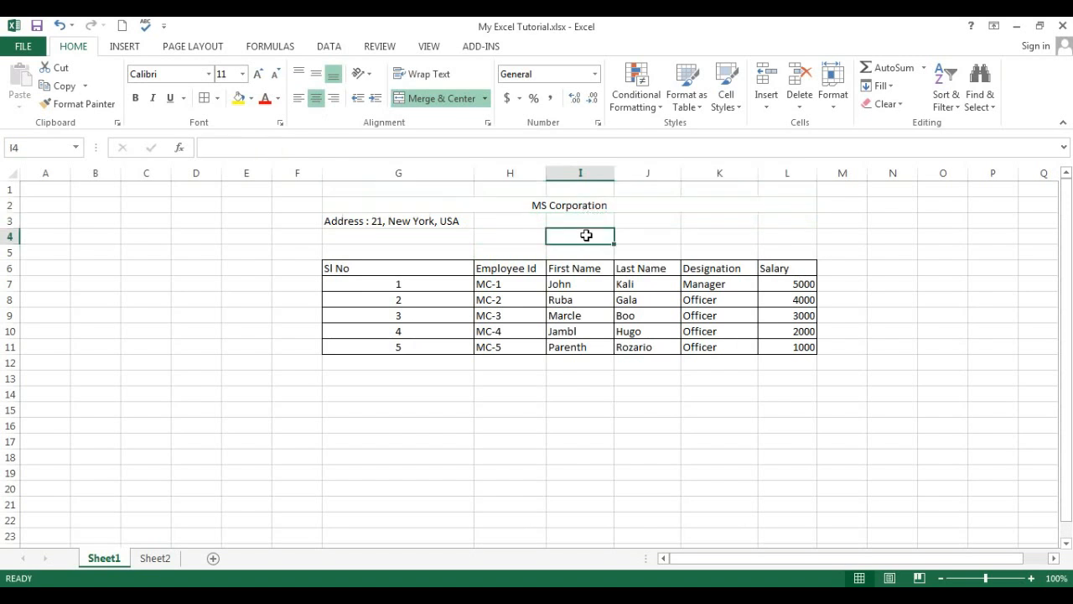
# Merge and center the address line across cells G3:L3 beneath the company title.
pyautogui.click(359, 222)
pyautogui.moveTo(405, 221); pyautogui.dragTo(782, 217)
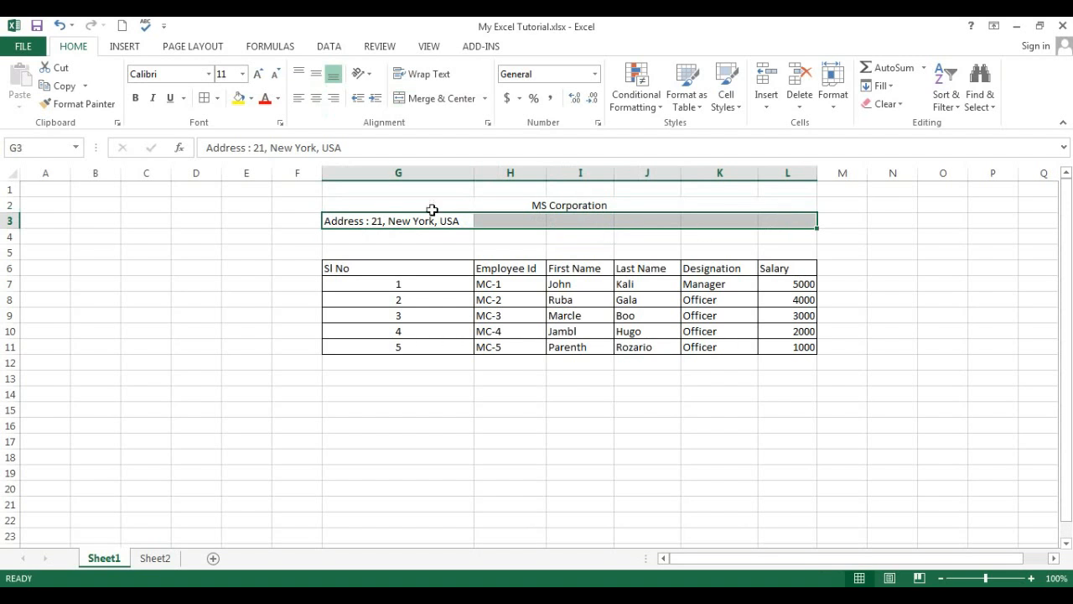
pyautogui.click(401, 100)
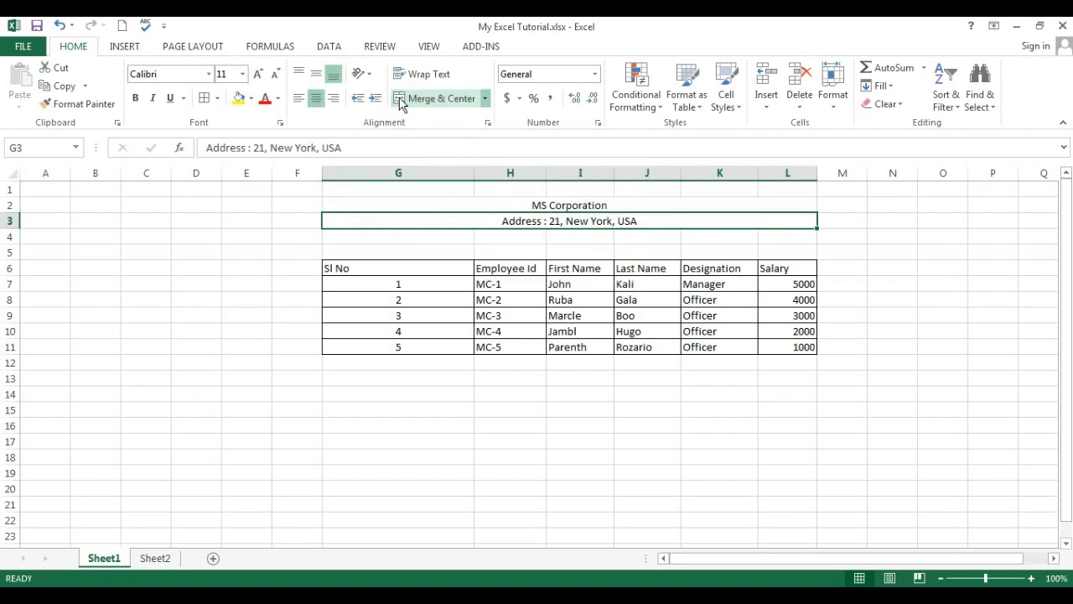
pyautogui.click(555, 454)
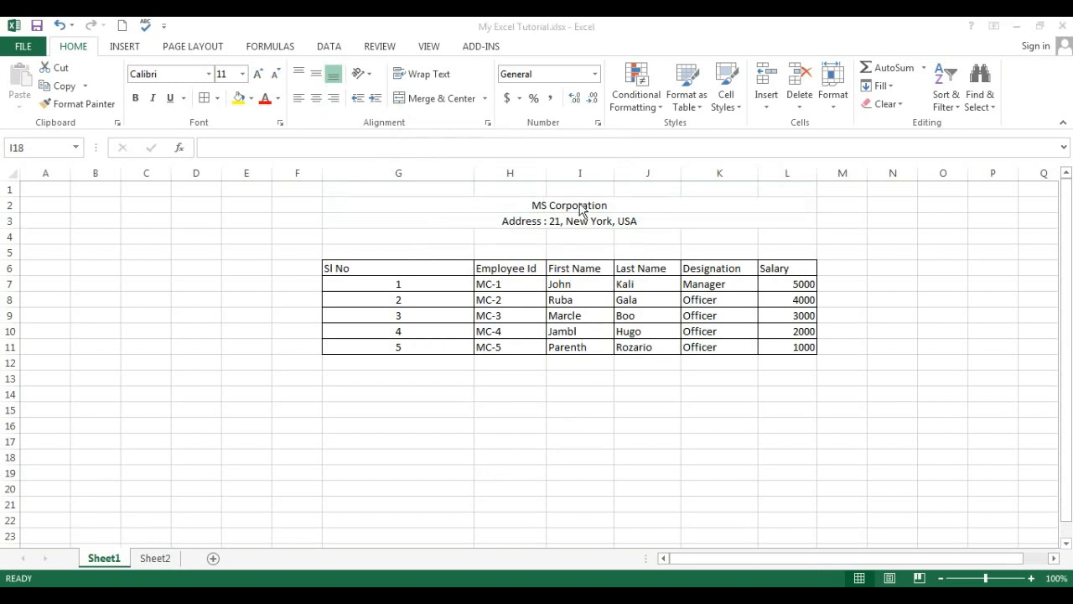
# Set the font size of the company title and address line in G2:G3 to 20.
pyautogui.click(579, 206)
pyautogui.press('Down')
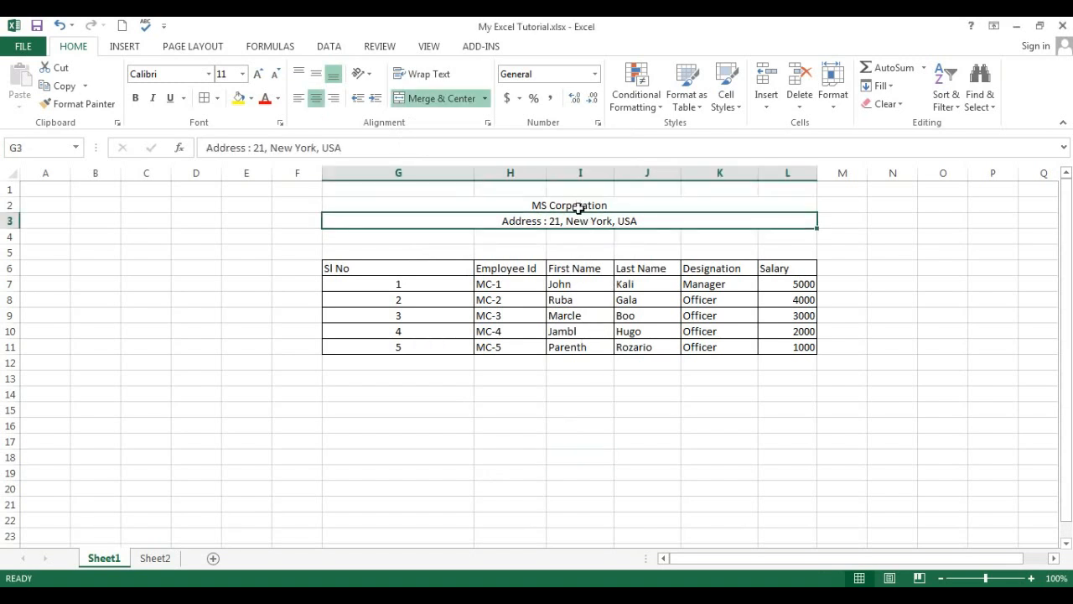
pyautogui.click(578, 205)
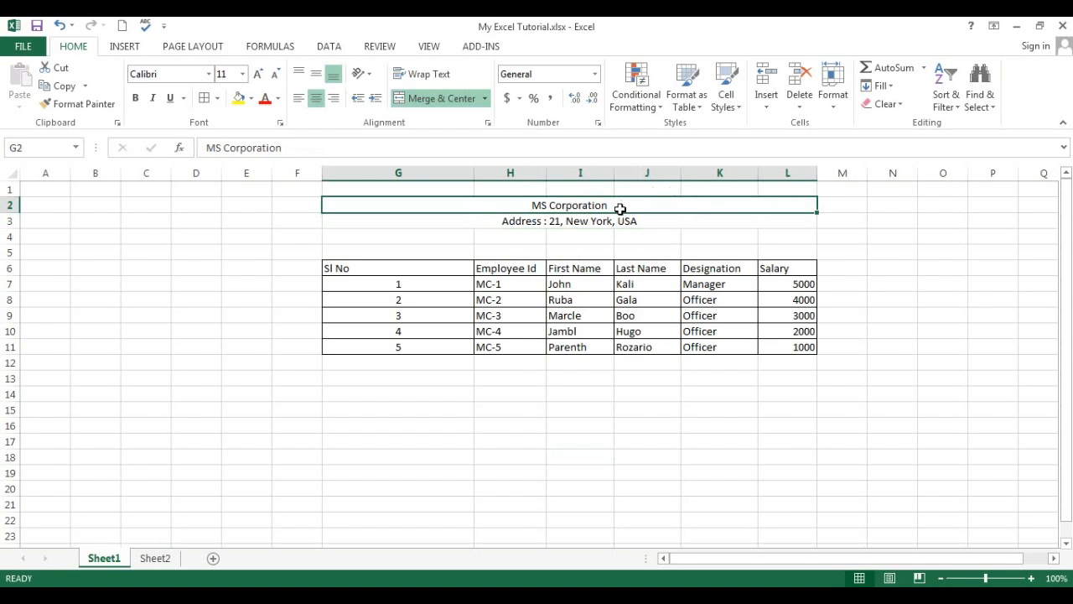
pyautogui.moveTo(621, 204); pyautogui.dragTo(623, 224)
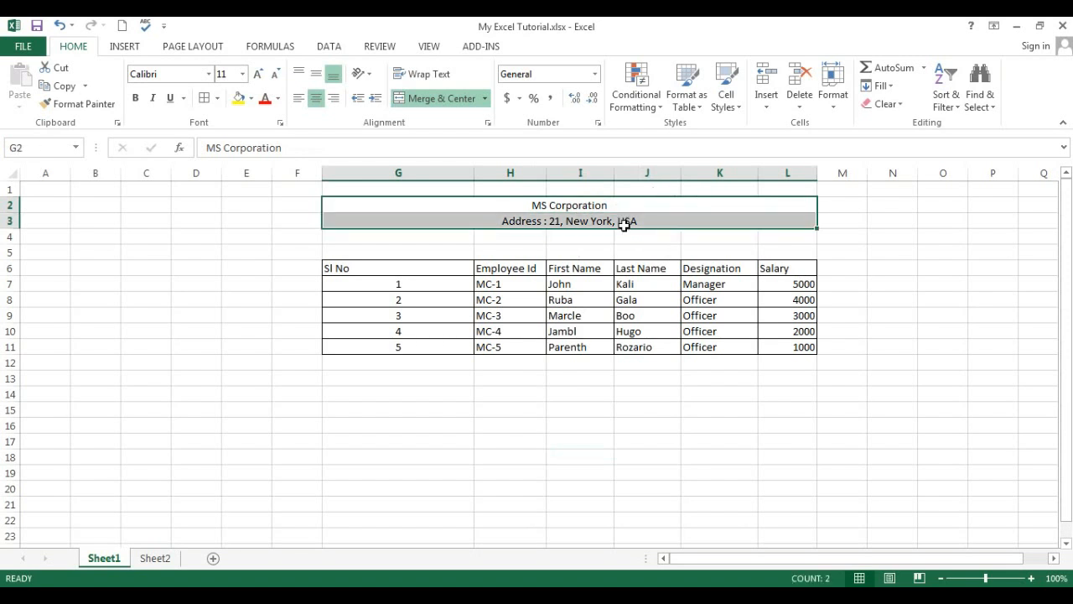
pyautogui.click(242, 76)
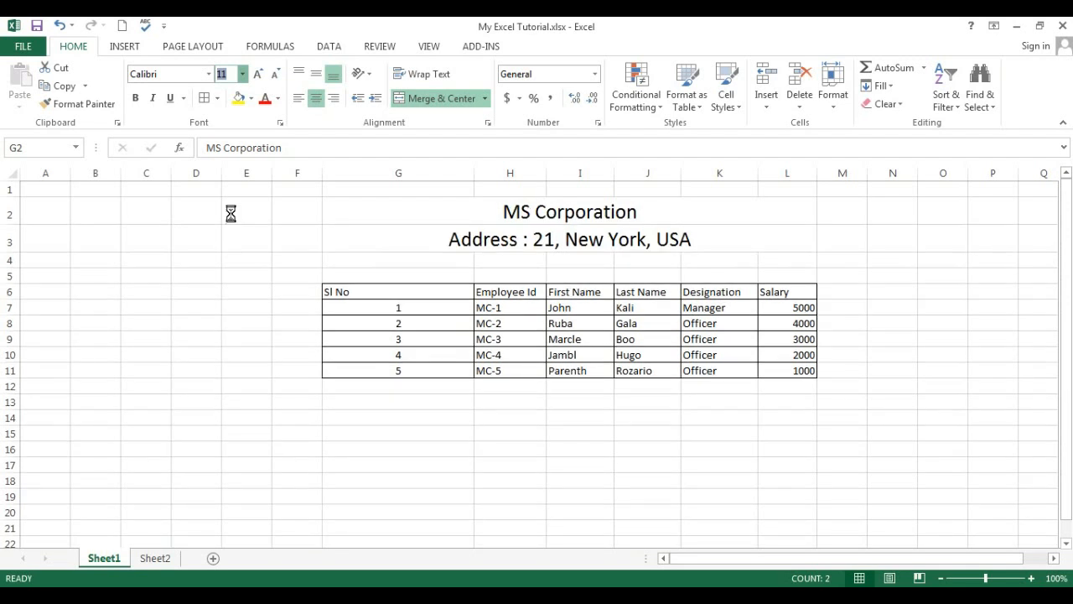
pyautogui.click(228, 210)
pyautogui.click(497, 431)
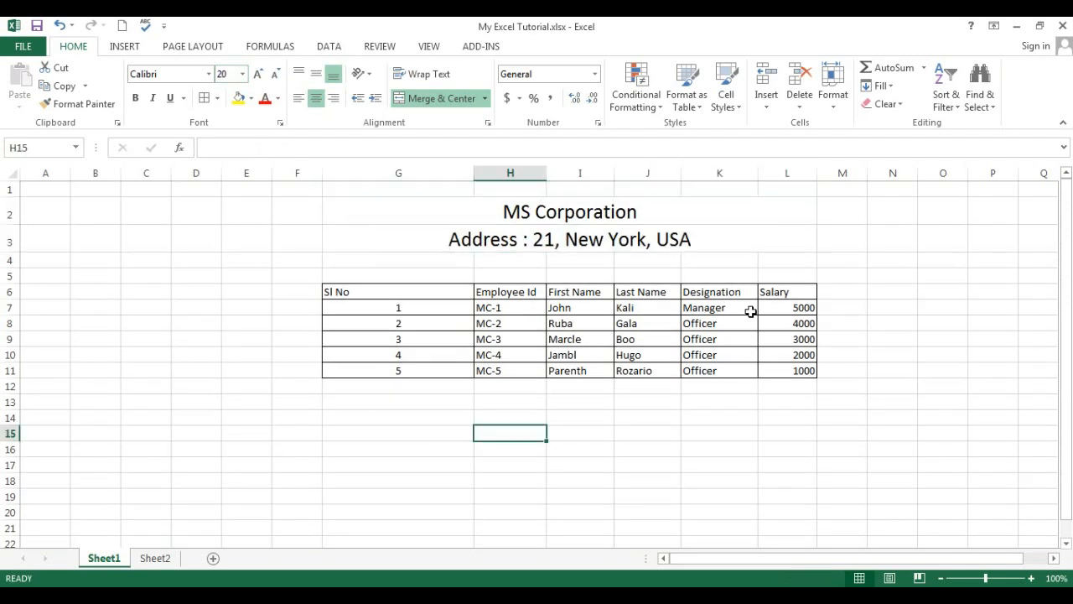
pyautogui.click(607, 211)
pyautogui.click(592, 242)
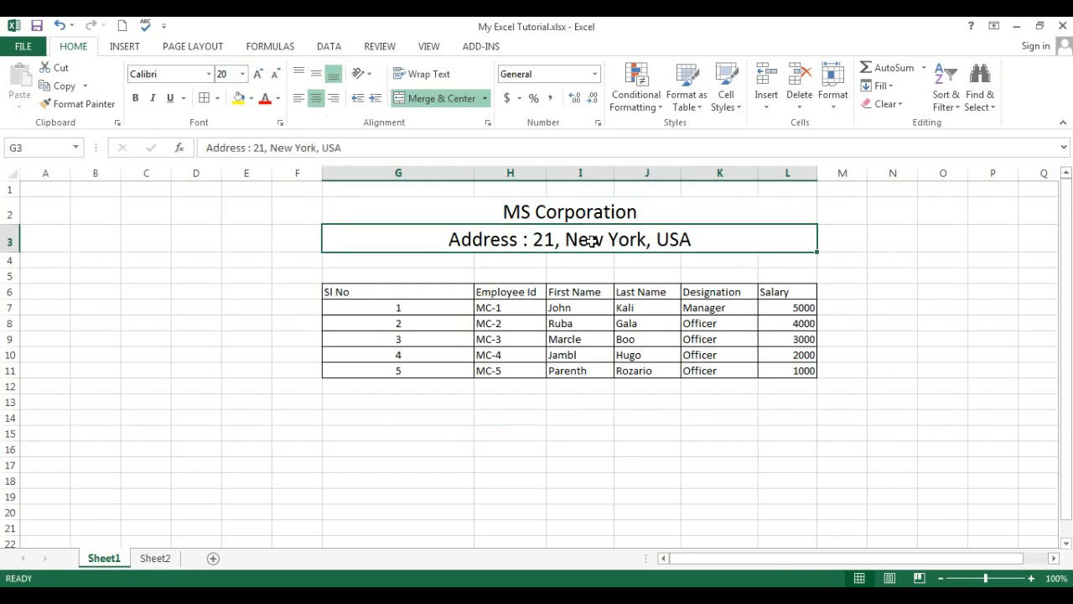
pyautogui.click(663, 399)
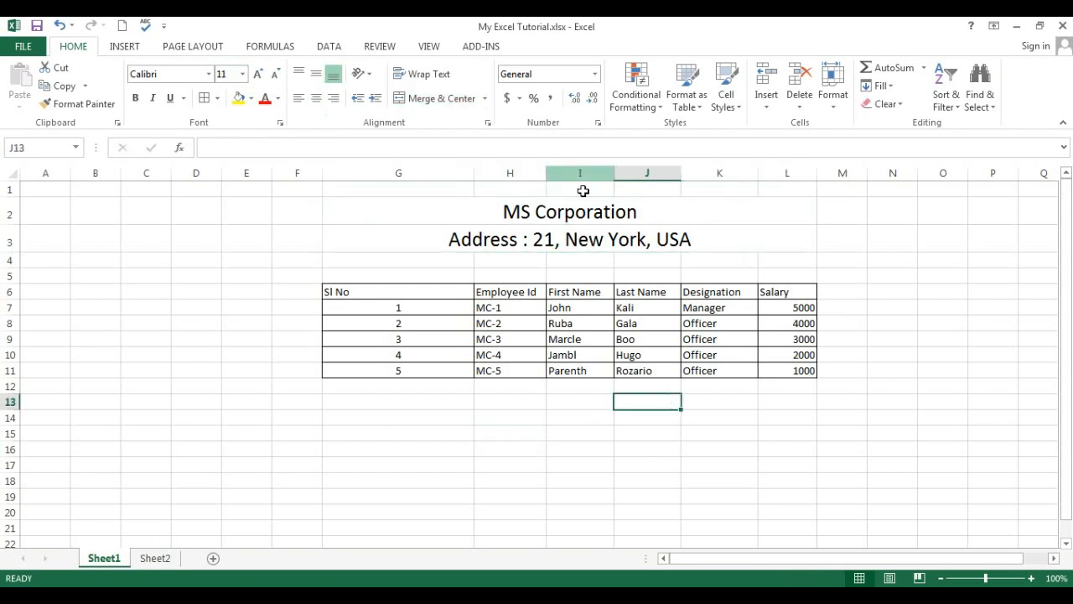
pyautogui.click(560, 220)
pyautogui.click(557, 239)
# Change the font color of the "MS Corporation" title to orange-red from the standard colors palette.
pyautogui.click(557, 213)
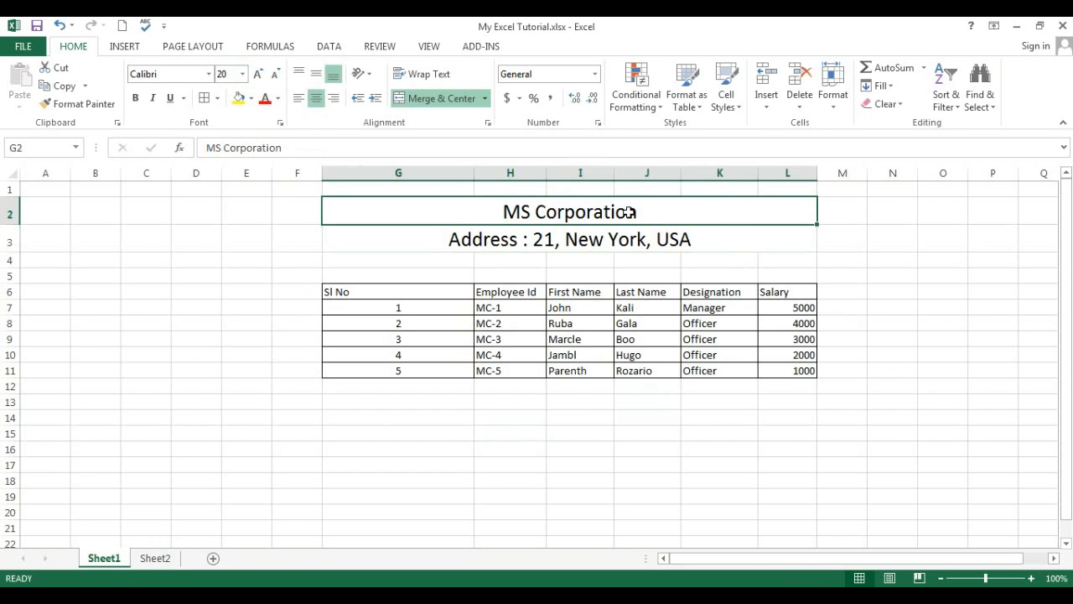
pyautogui.click(279, 102)
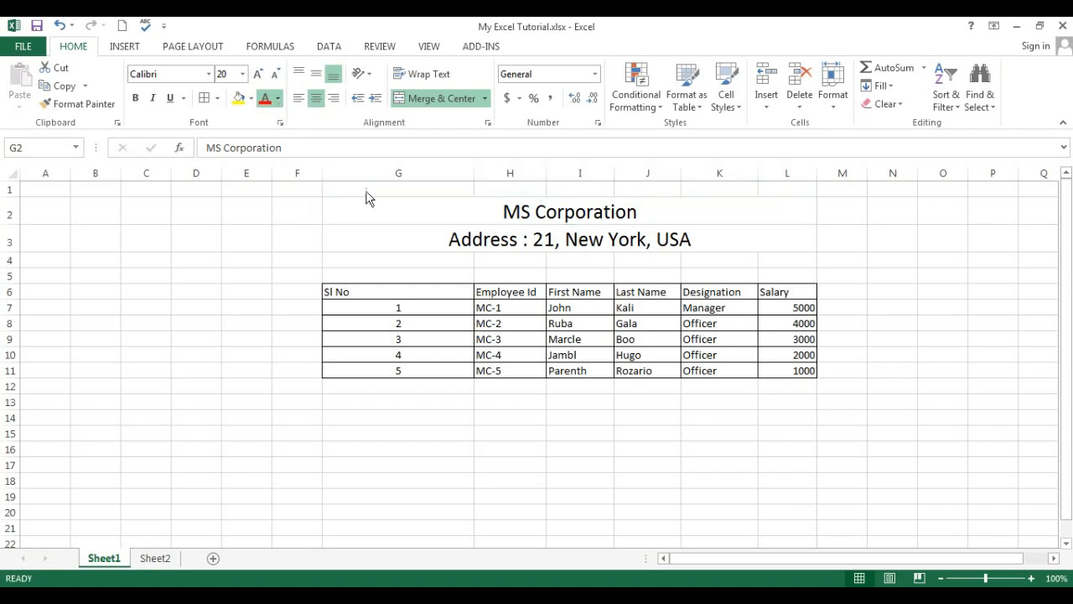
pyautogui.click(315, 195)
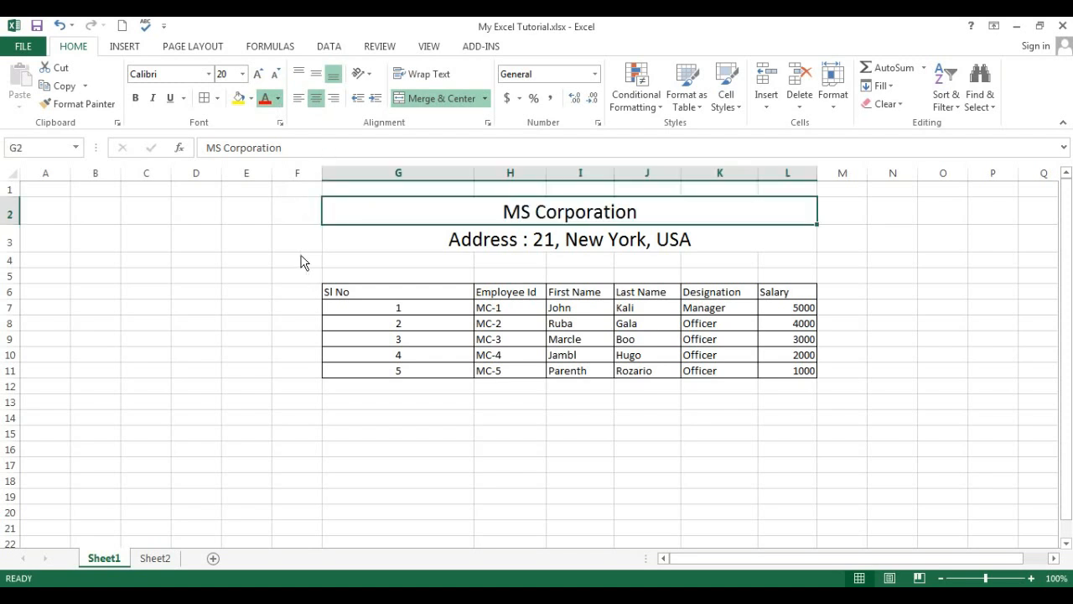
pyautogui.click(327, 261)
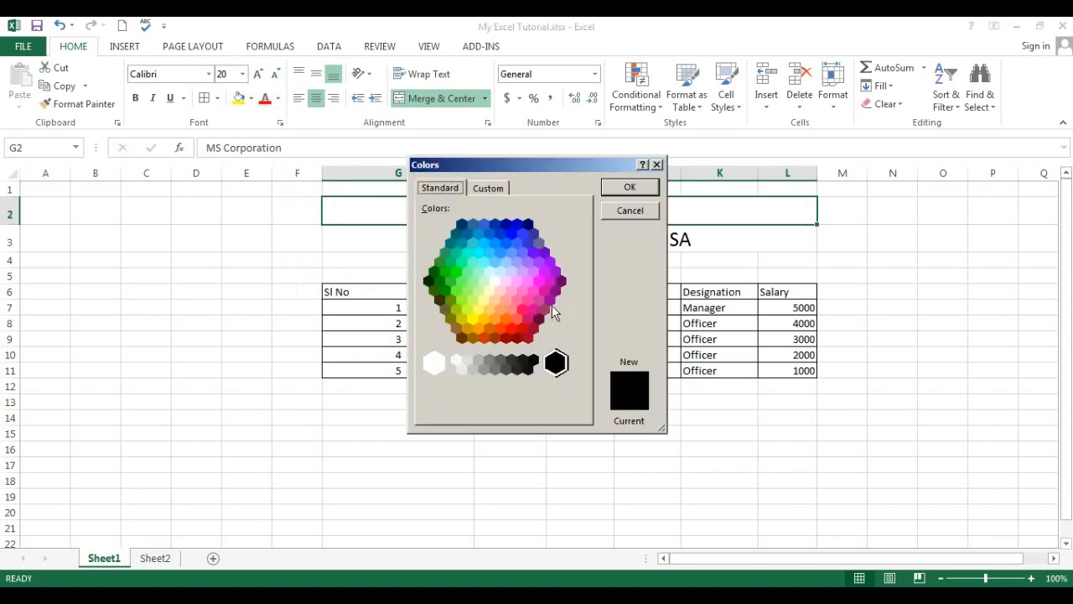
pyautogui.click(501, 328)
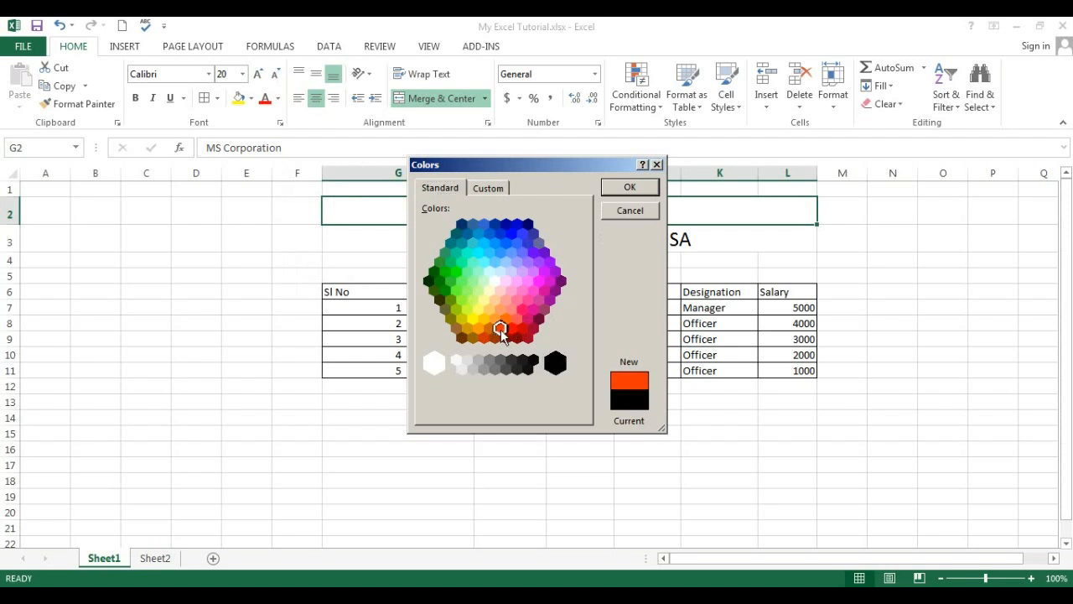
pyautogui.click(636, 186)
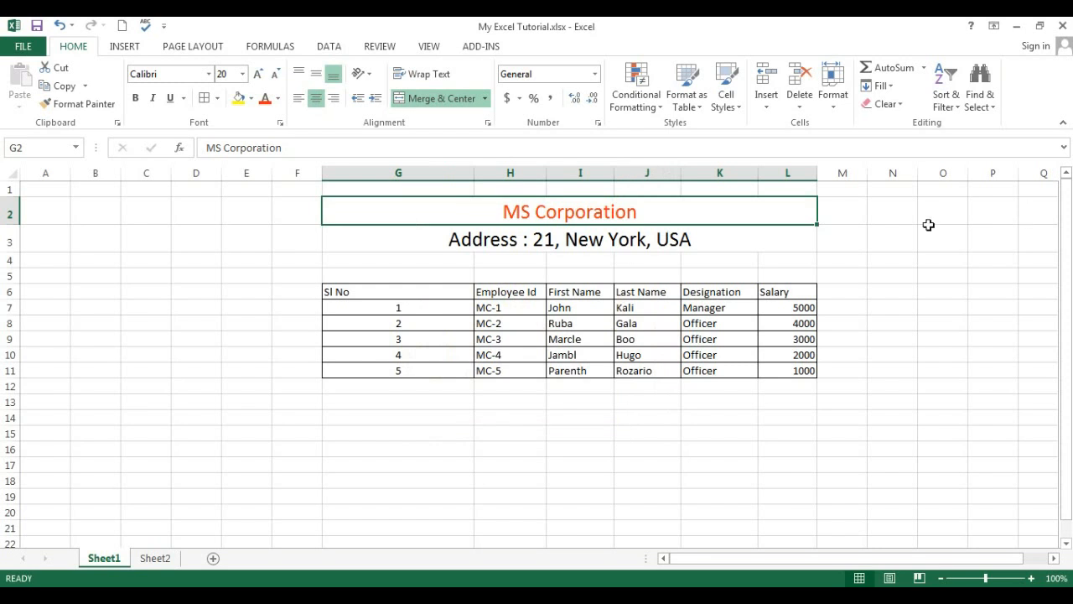
pyautogui.click(953, 258)
# Apply a light green fill to the merged "MS Corporation" title cell.
pyautogui.click(639, 204)
pyautogui.click(356, 163)
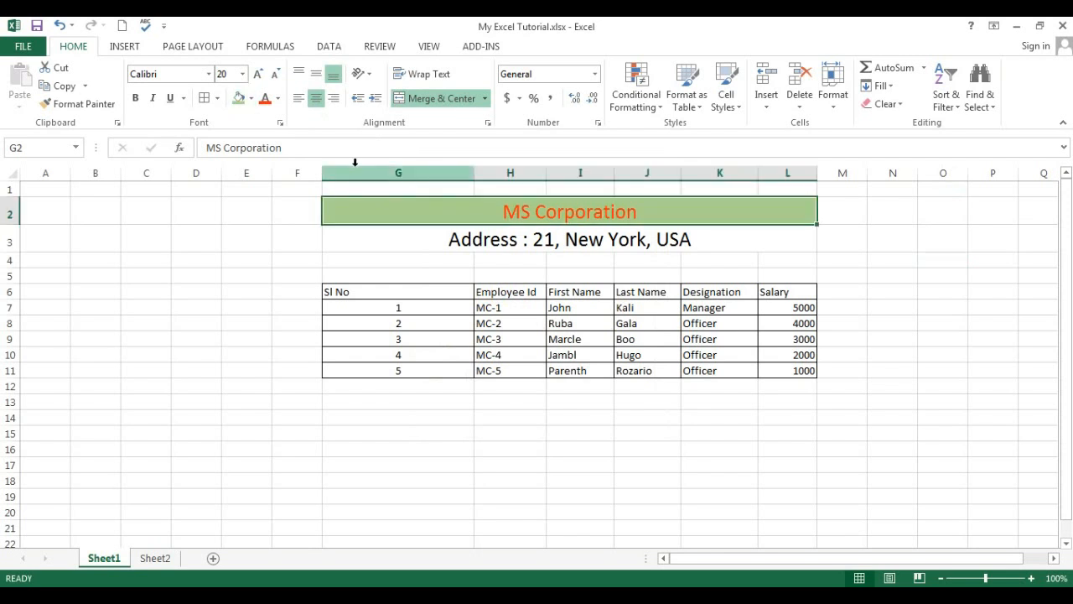
pyautogui.click(681, 241)
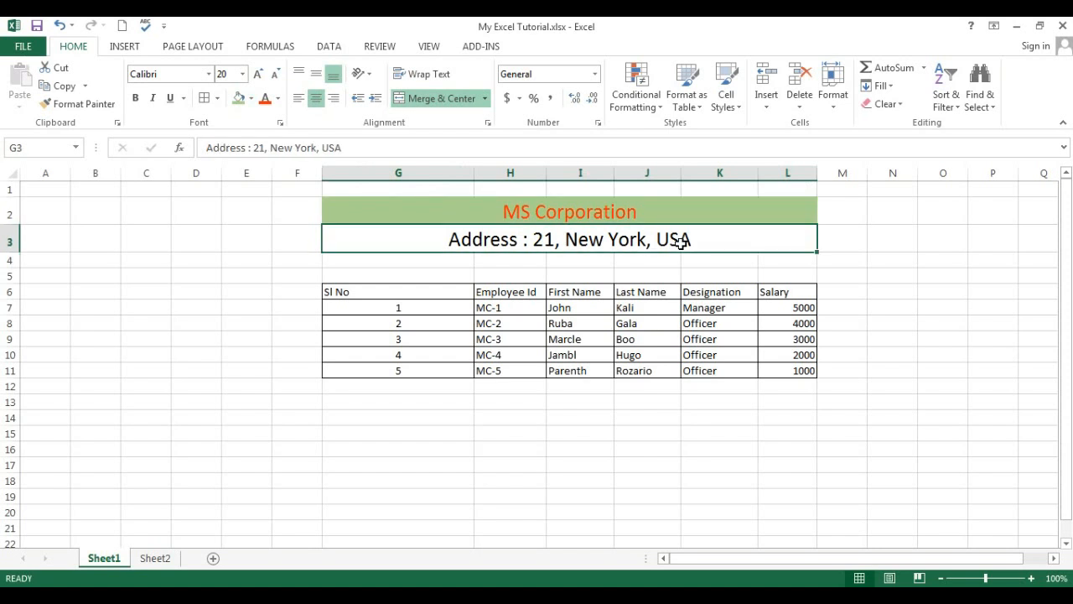
pyautogui.click(602, 432)
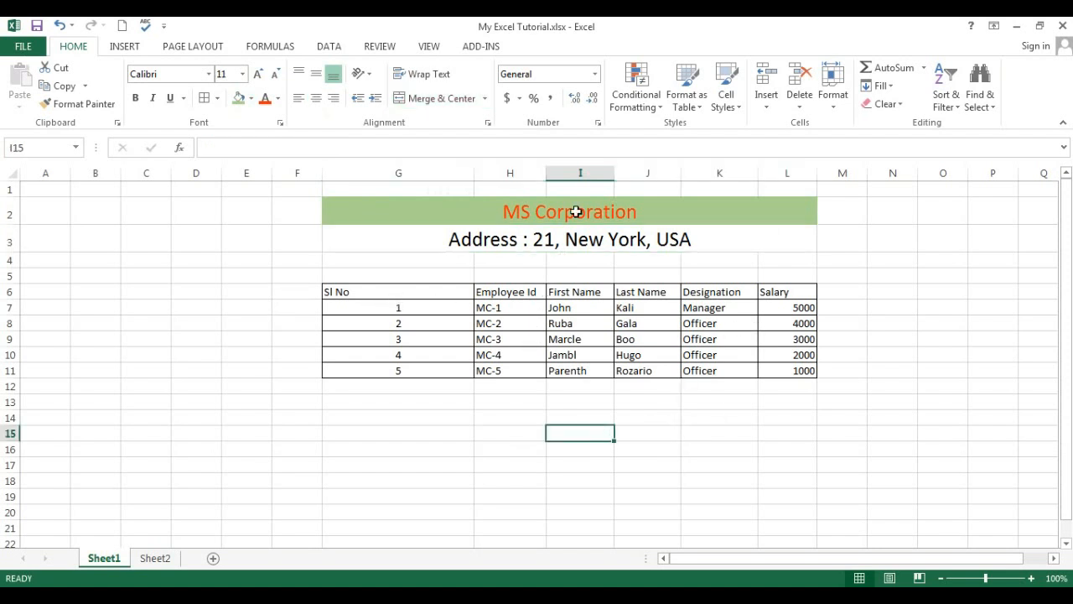
# Widen columns H, I, J and K so the employee table's entries have more room.
pyautogui.moveTo(548, 173); pyautogui.dragTo(557, 172)
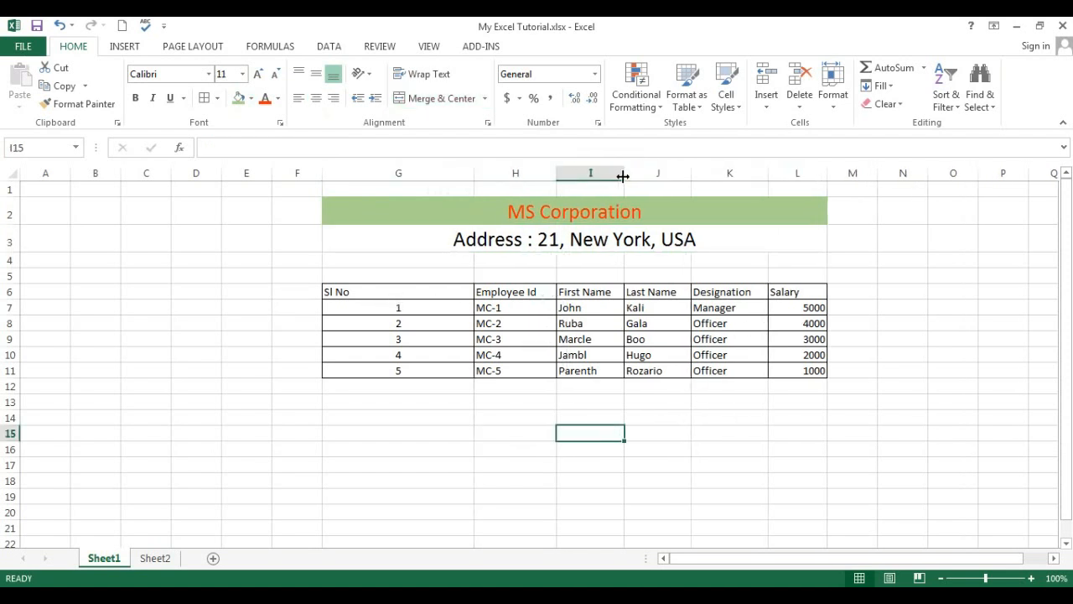
pyautogui.moveTo(625, 173); pyautogui.dragTo(633, 173)
pyautogui.moveTo(700, 173); pyautogui.dragTo(708, 172)
pyautogui.moveTo(785, 173); pyautogui.dragTo(799, 172)
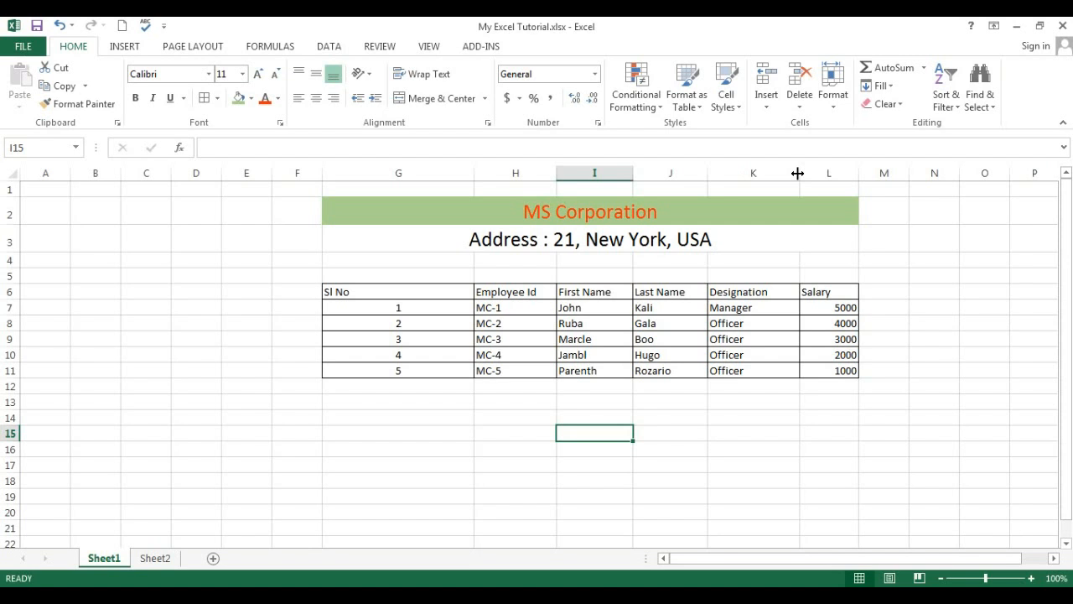
pyautogui.click(394, 289)
pyautogui.click(489, 288)
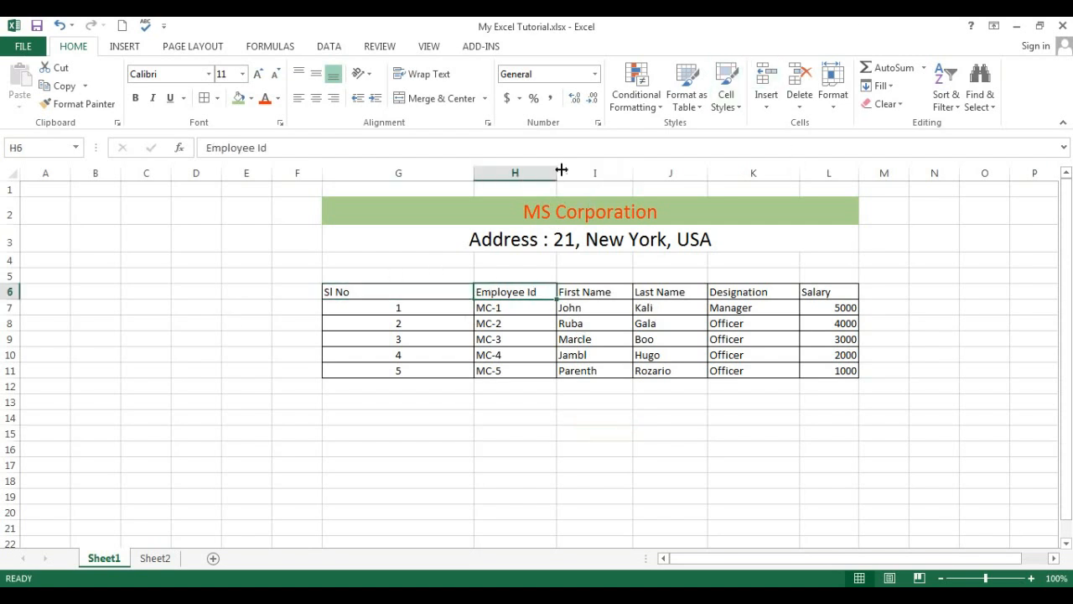
pyautogui.moveTo(561, 161)
pyautogui.mouseDown()
pyautogui.moveTo(558, 171)
pyautogui.moveTo(575, 173)
pyautogui.mouseUp()
pyautogui.moveTo(651, 173); pyautogui.dragTo(670, 173)
pyautogui.moveTo(749, 173); pyautogui.dragTo(758, 173)
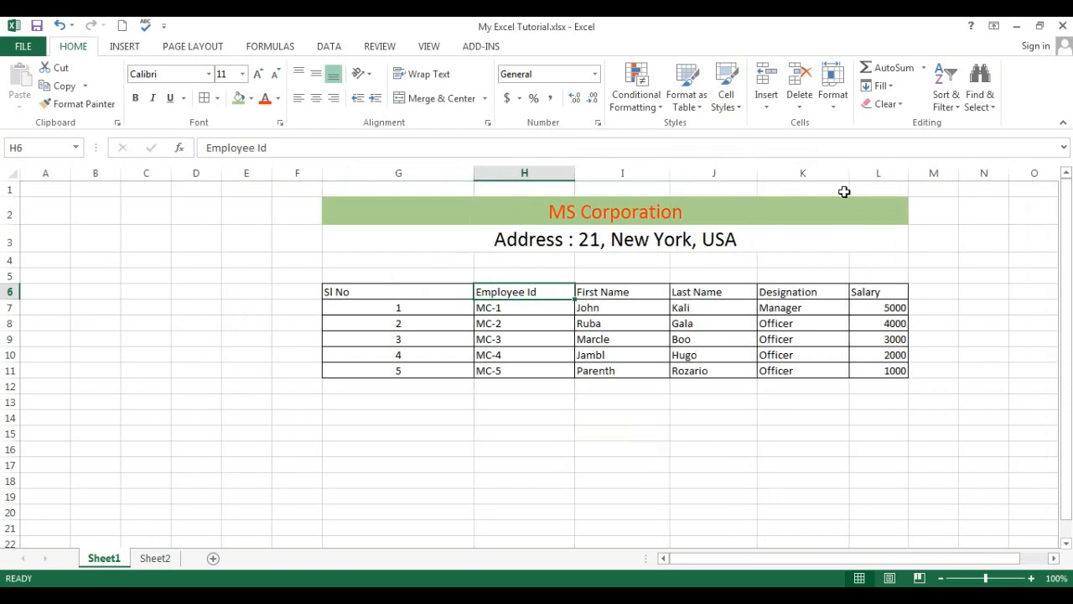
pyautogui.moveTo(852, 170); pyautogui.dragTo(869, 172)
pyautogui.click(371, 293)
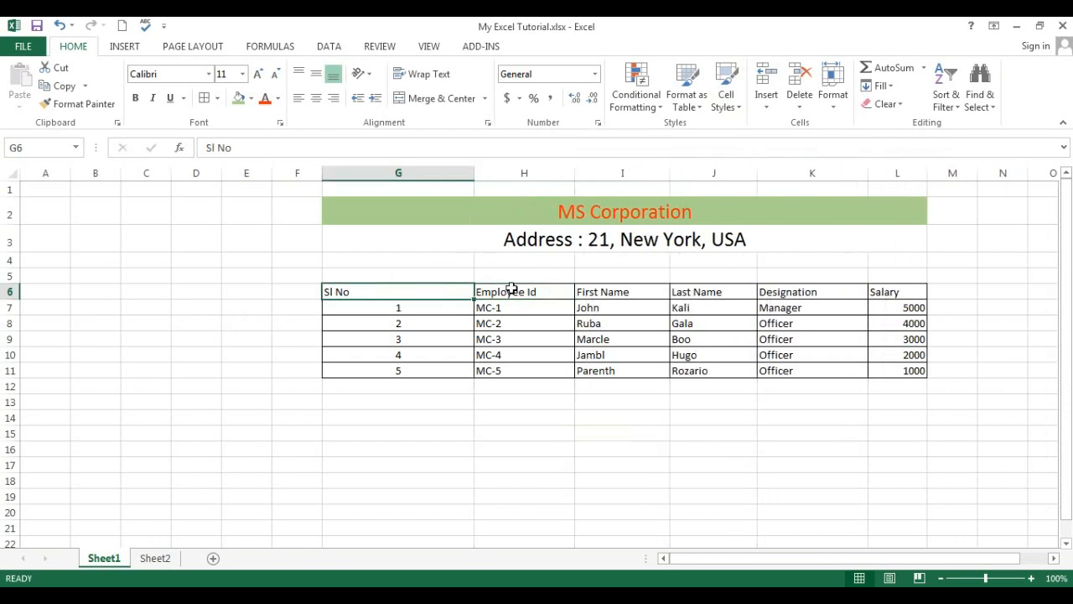
pyautogui.click(914, 289)
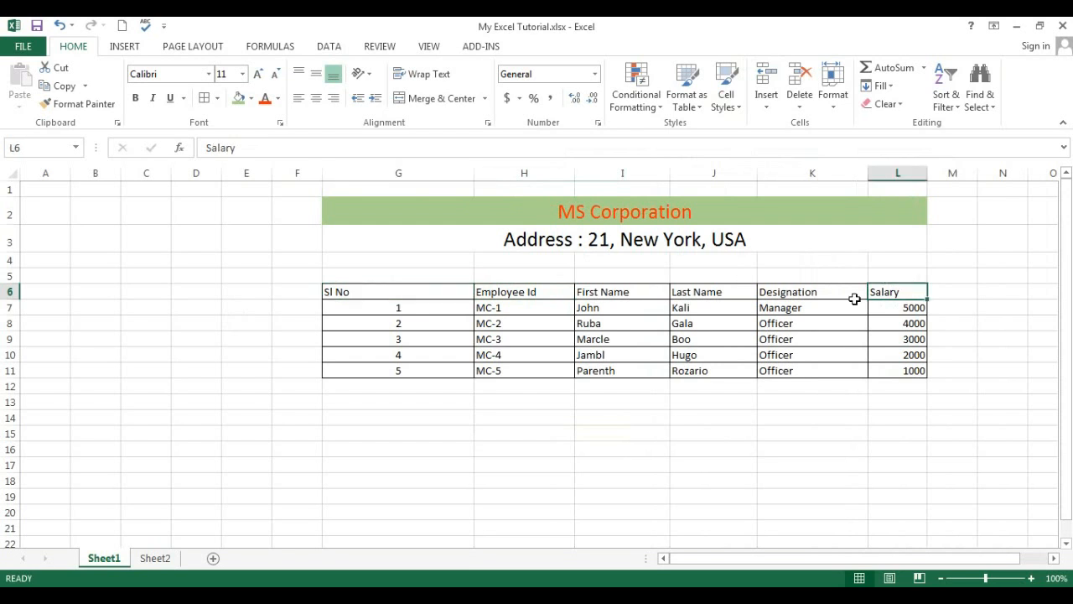
pyautogui.click(419, 295)
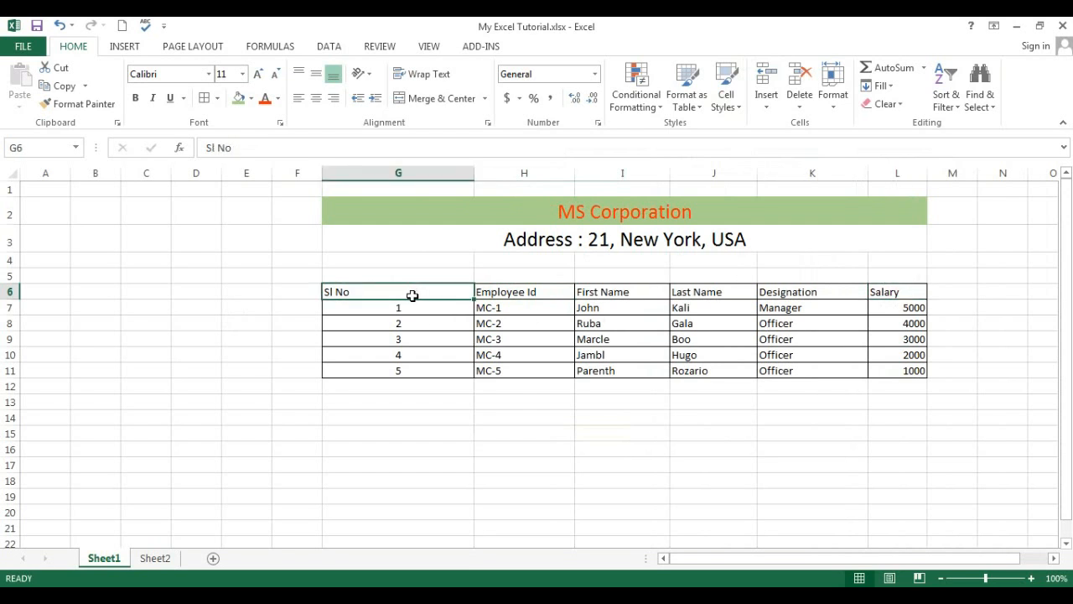
pyautogui.moveTo(578, 294); pyautogui.dragTo(881, 294)
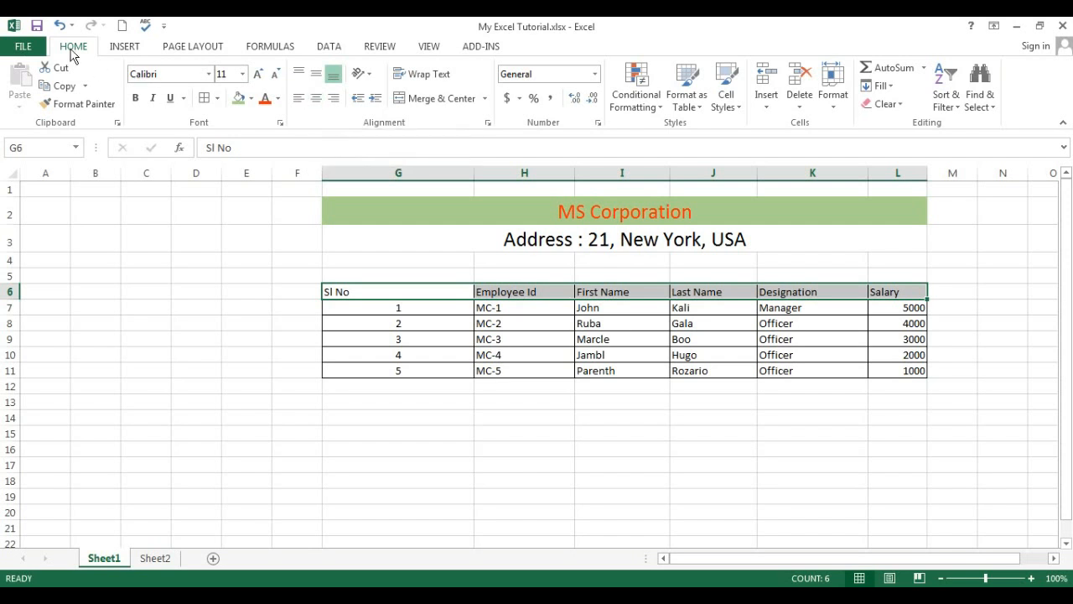
pyautogui.click(123, 47)
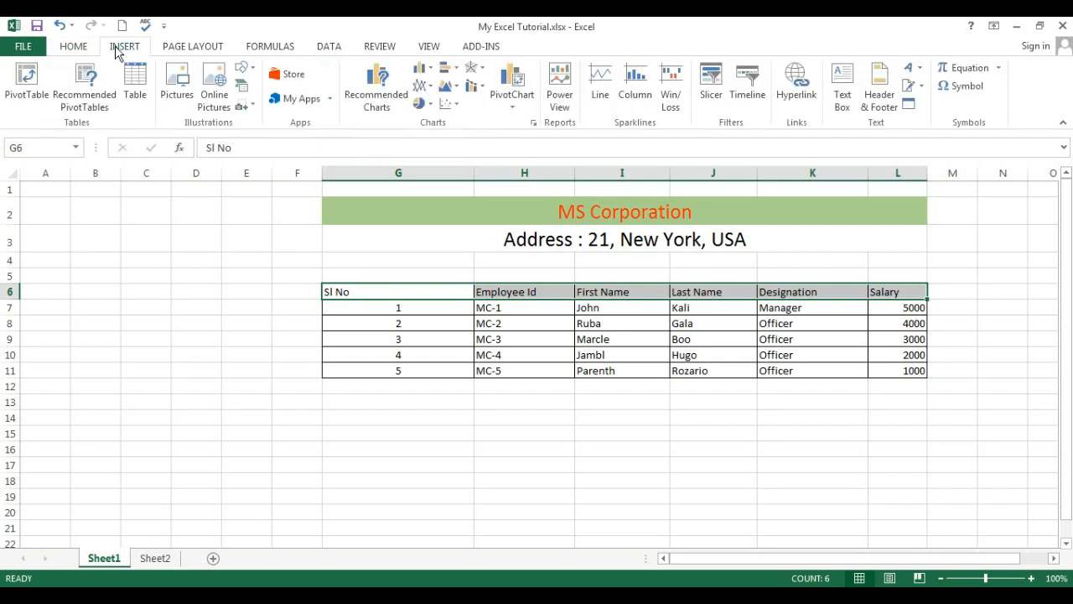
pyautogui.click(200, 50)
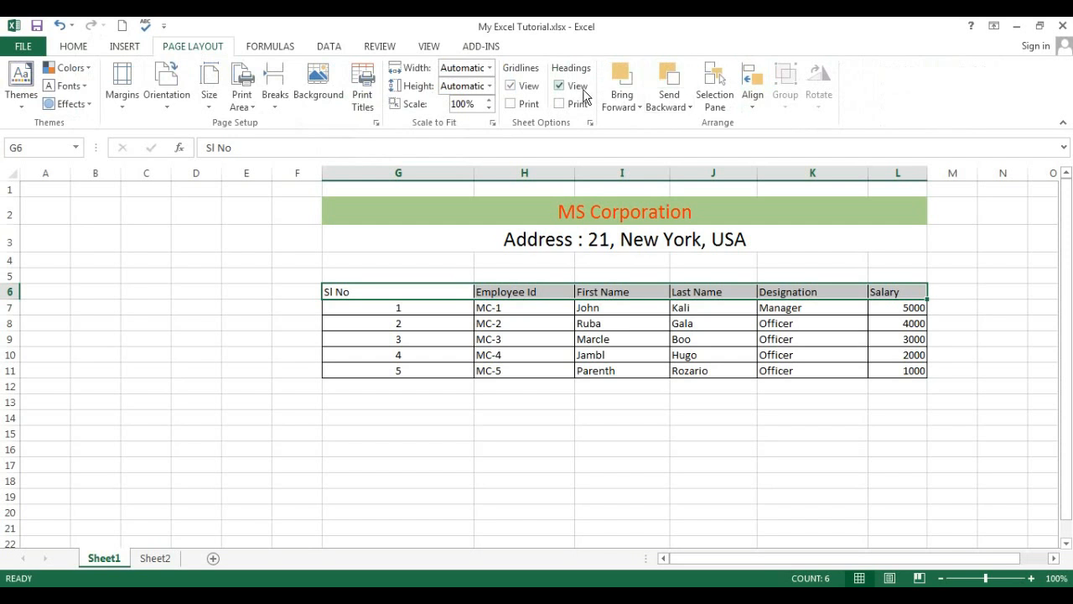
pyautogui.click(73, 49)
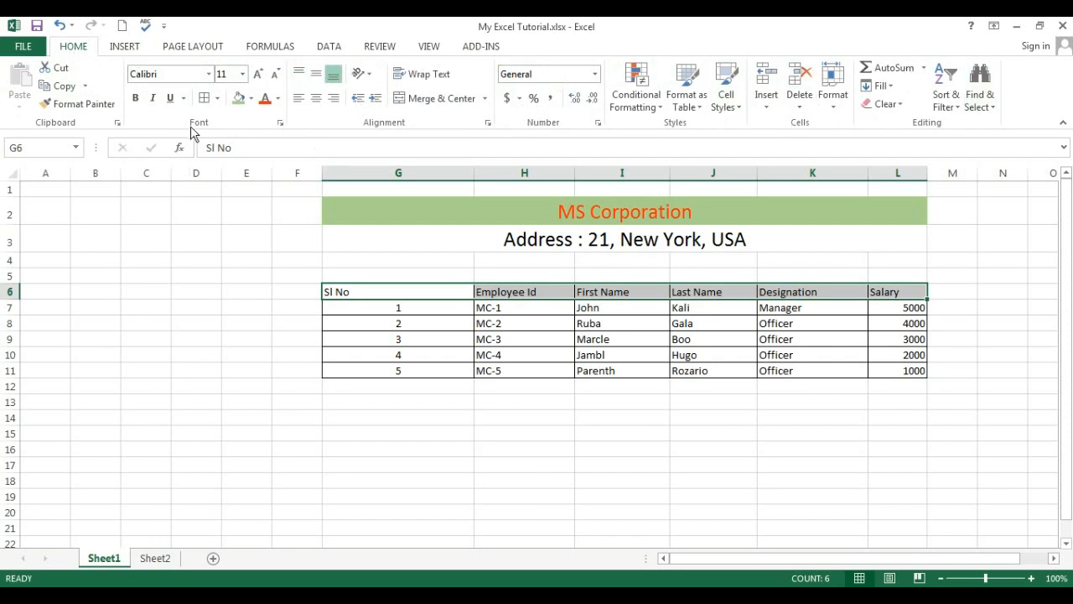
pyautogui.click(445, 403)
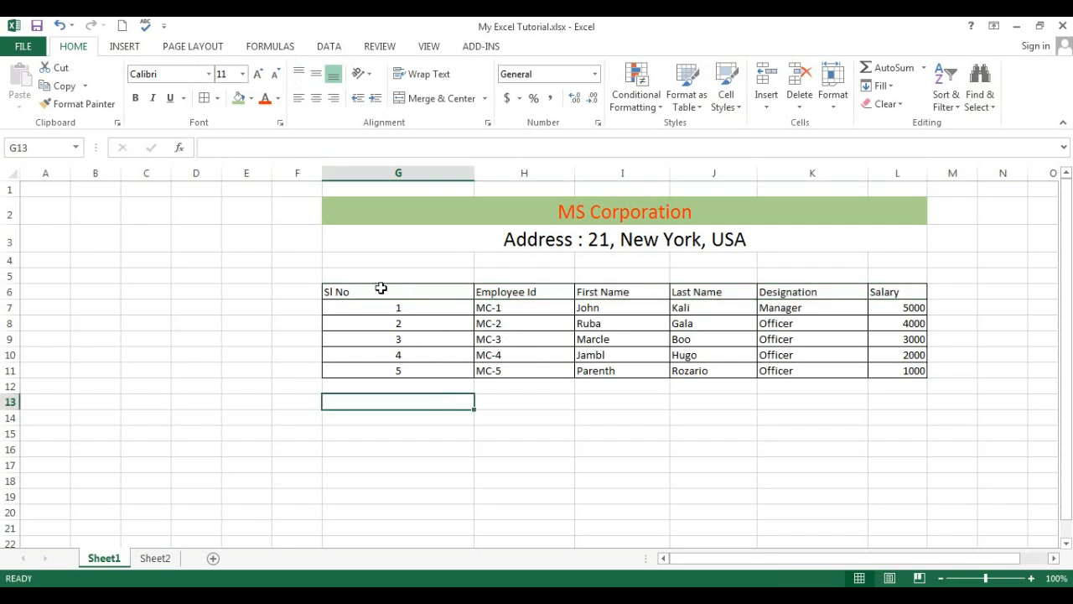
# Center the header labels in G6:L6 horizontally within their cells.
pyautogui.moveTo(380, 295); pyautogui.dragTo(884, 293)
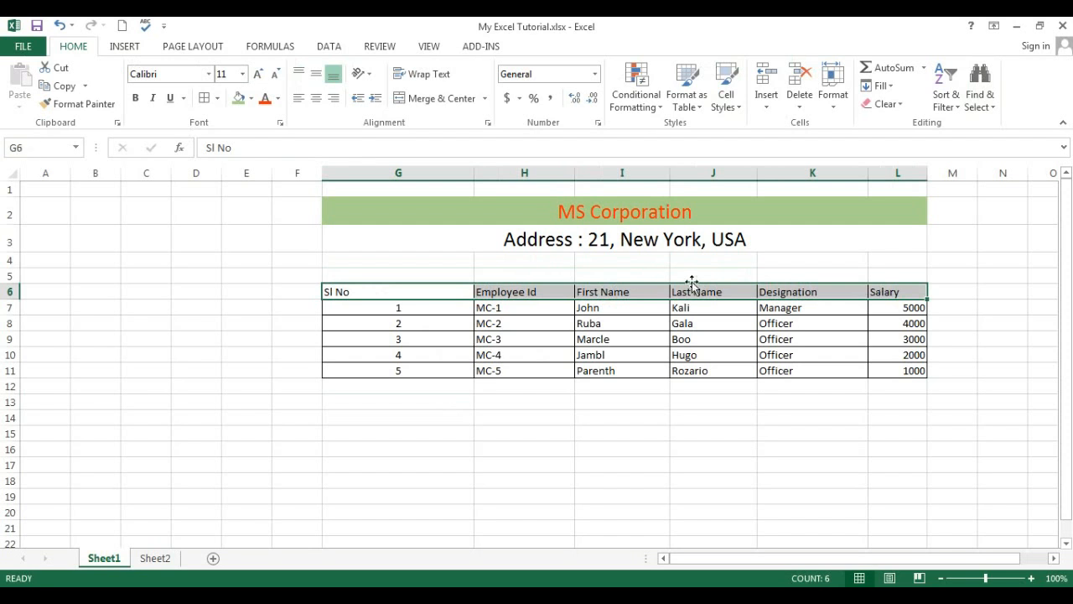
pyautogui.click(313, 101)
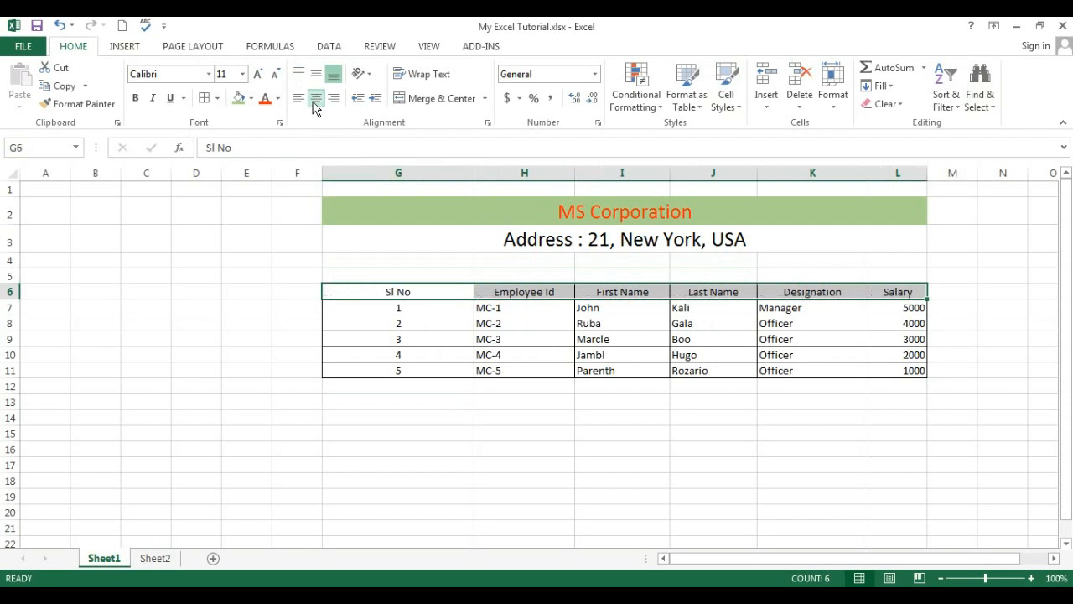
pyautogui.click(614, 495)
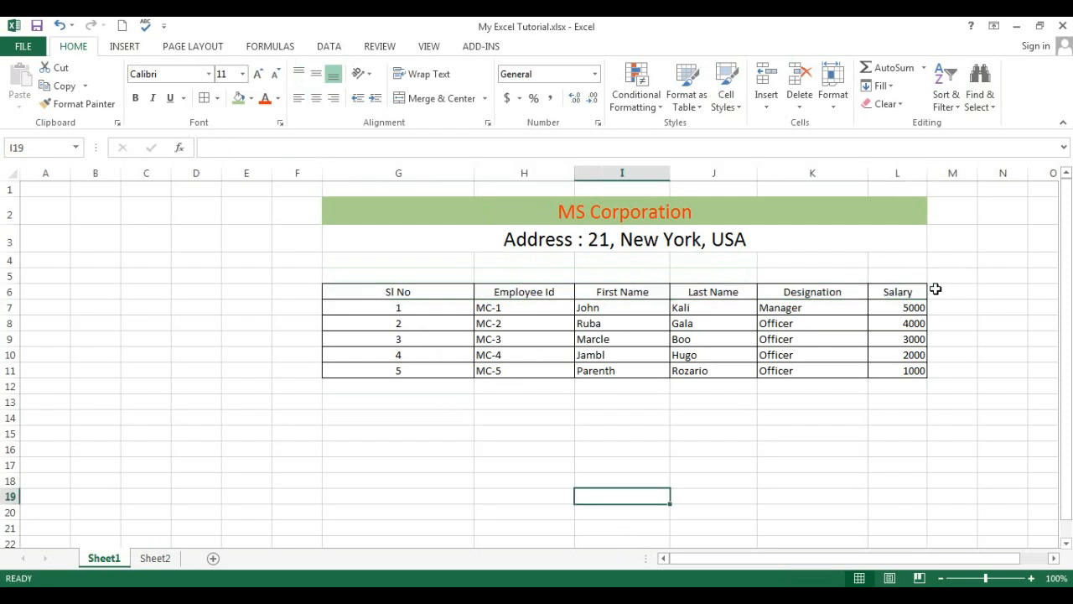
# Narrow column G so it fits the "Sl No" header and its serial numbers.
pyautogui.click(388, 291)
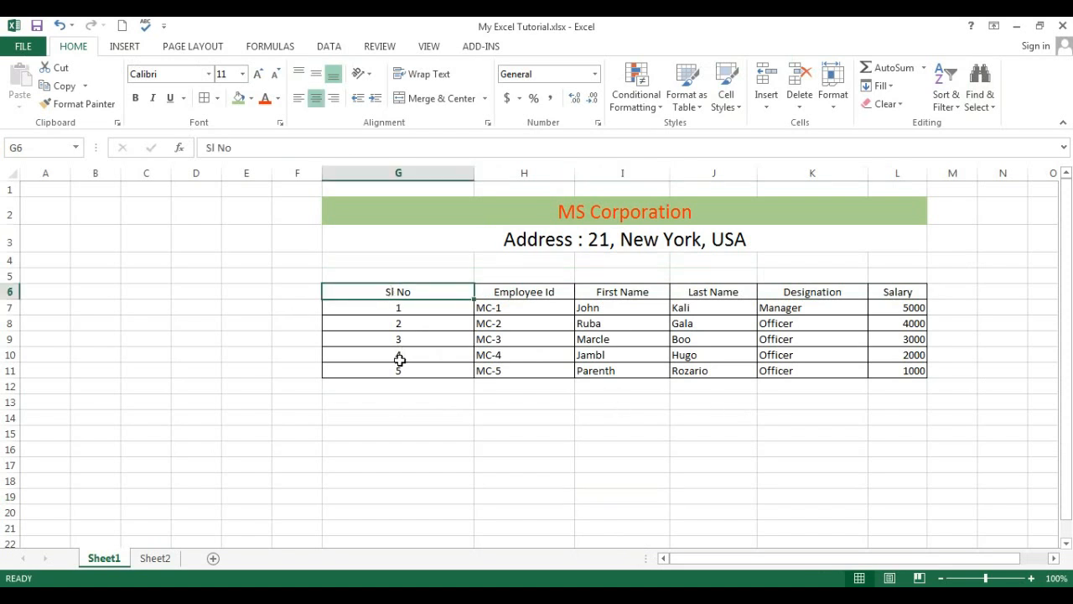
pyautogui.click(408, 369)
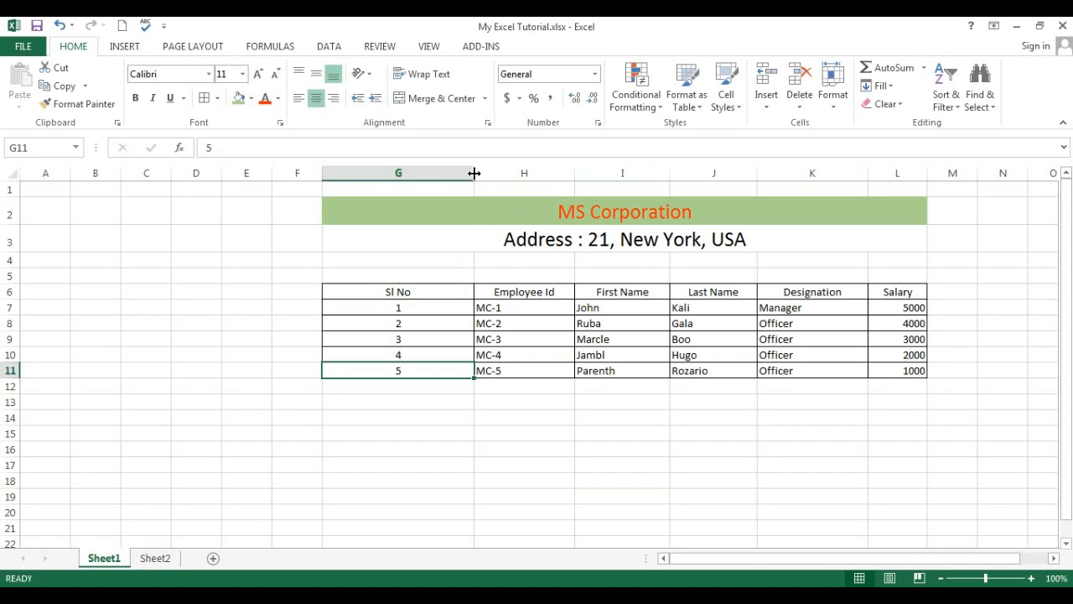
pyautogui.moveTo(473, 173); pyautogui.dragTo(364, 177)
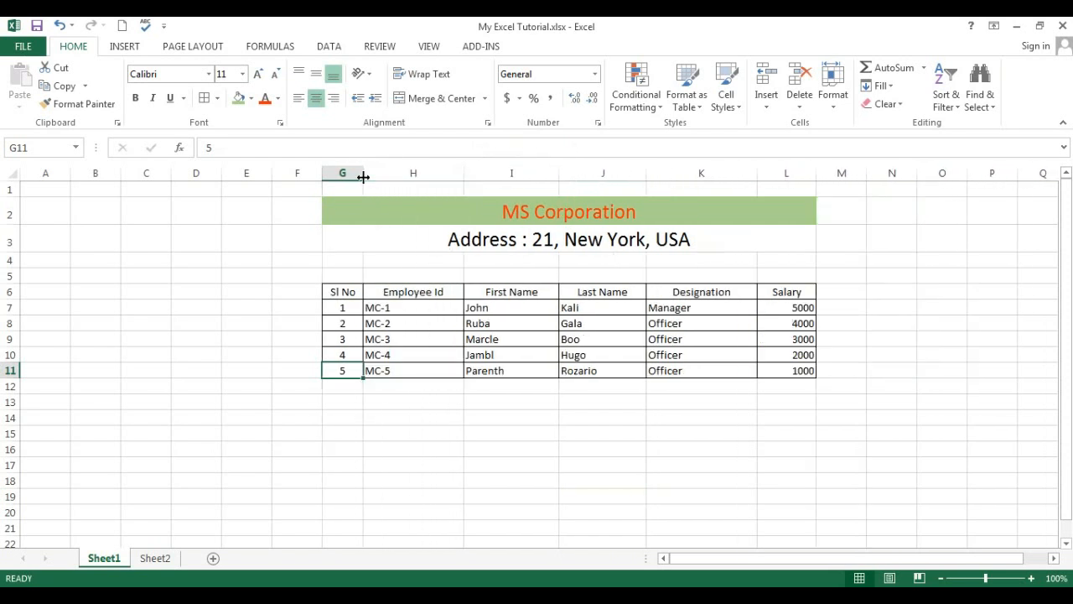
pyautogui.click(347, 294)
pyautogui.click(354, 375)
pyautogui.click(379, 404)
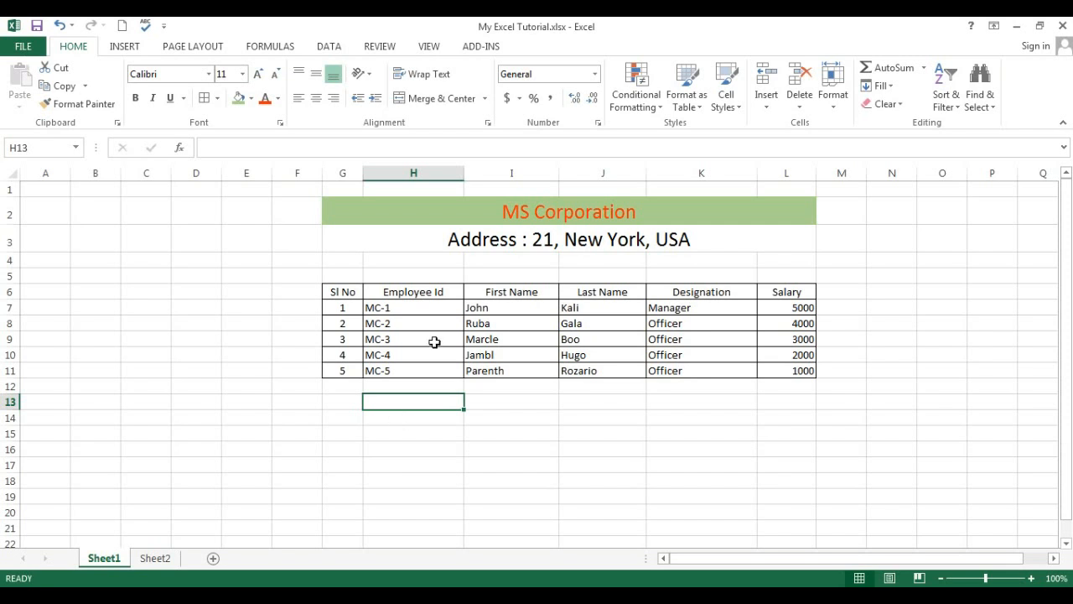
pyautogui.click(406, 291)
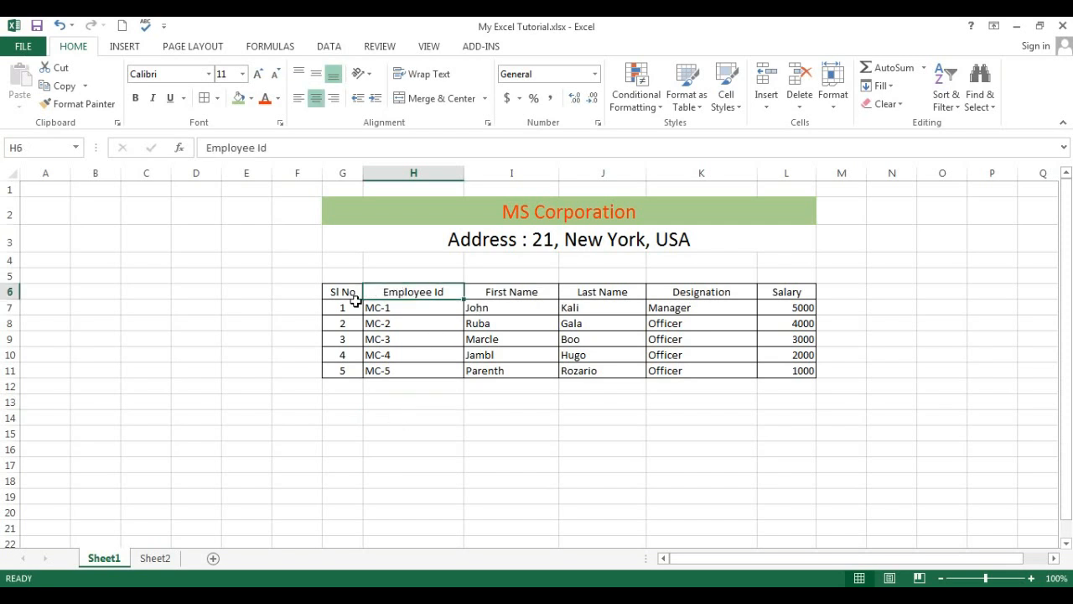
pyautogui.click(341, 292)
pyautogui.click(524, 291)
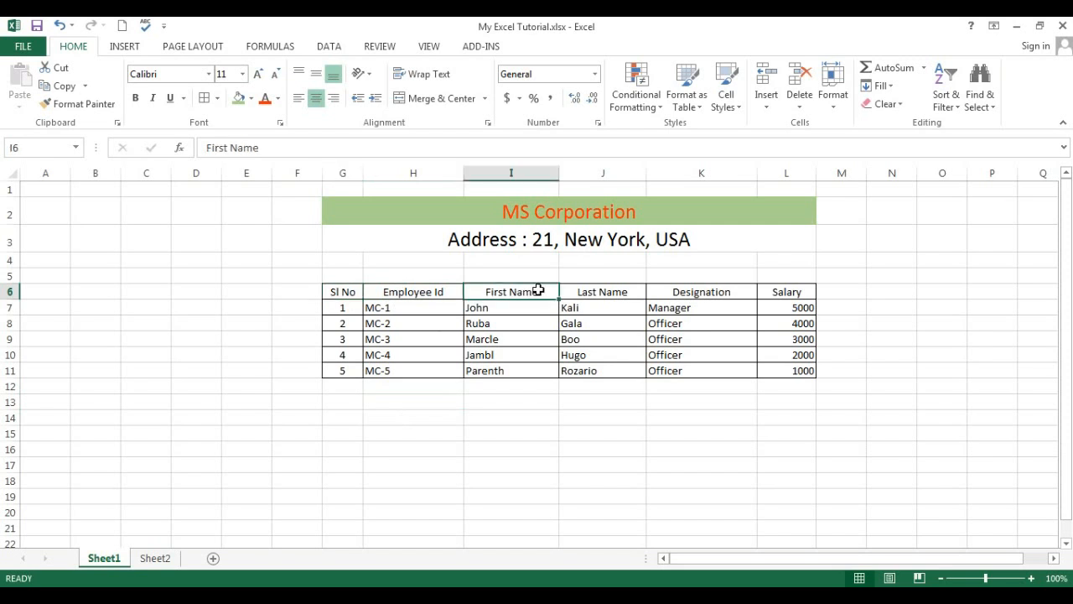
pyautogui.click(625, 291)
pyautogui.click(709, 288)
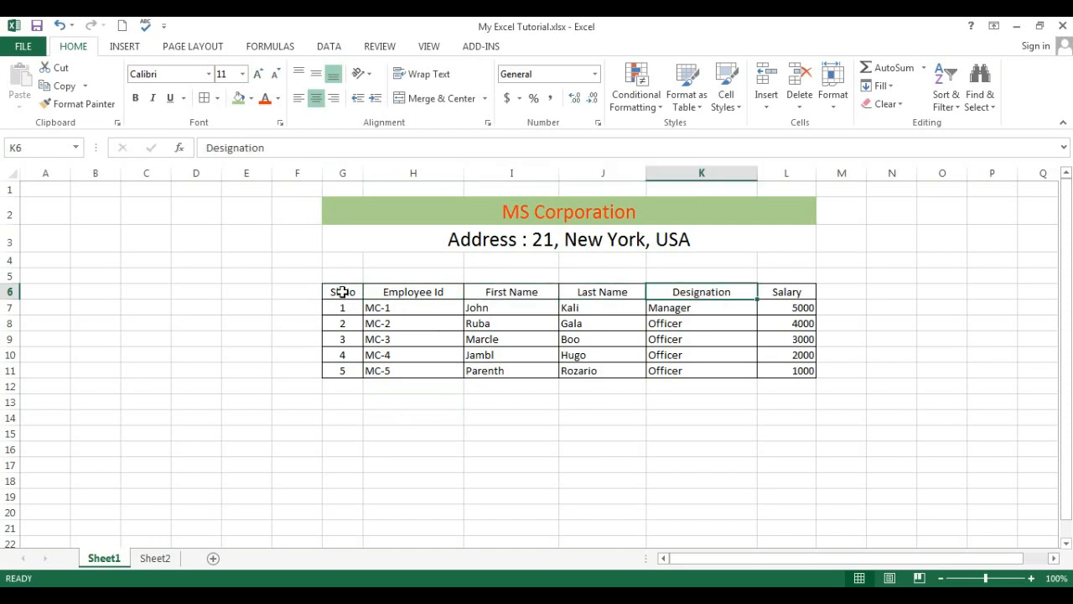
# Set the font size of the table's header row G6:L6 to 14.
pyautogui.moveTo(343, 291); pyautogui.dragTo(789, 293)
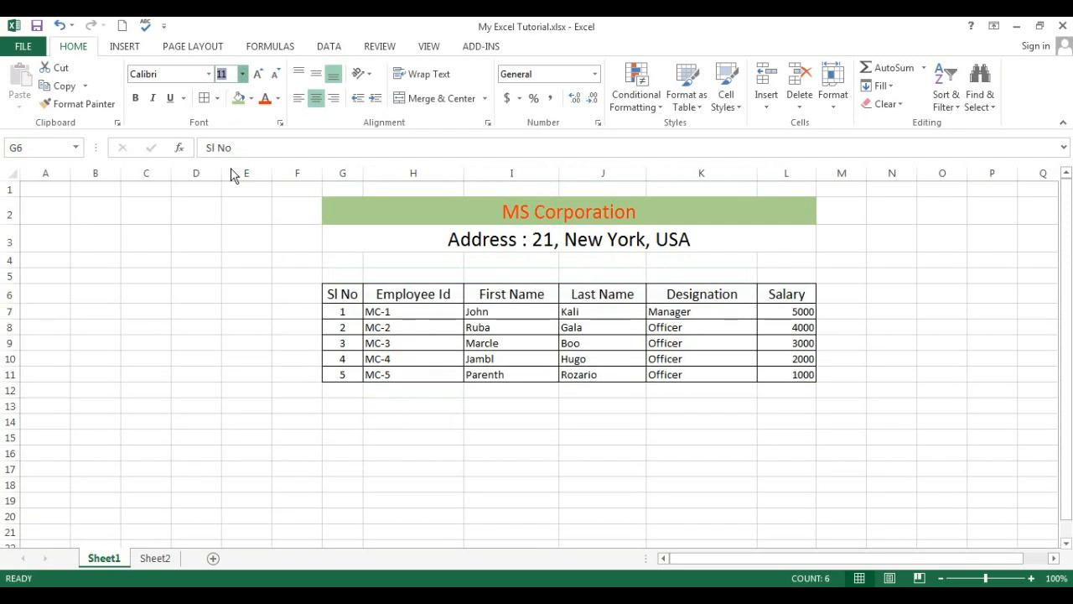
pyautogui.click(231, 164)
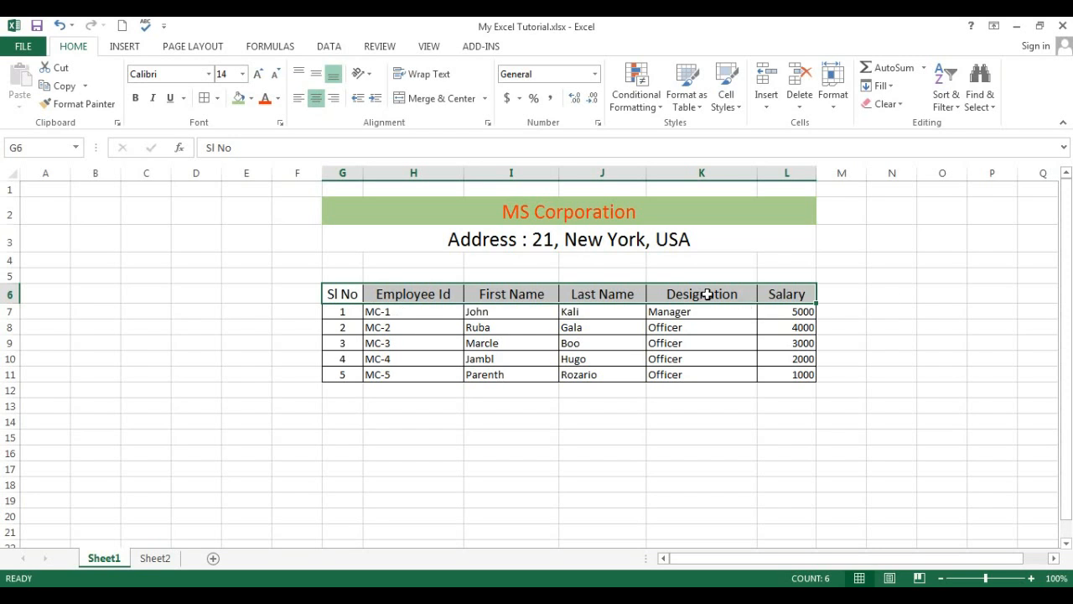
pyautogui.click(877, 291)
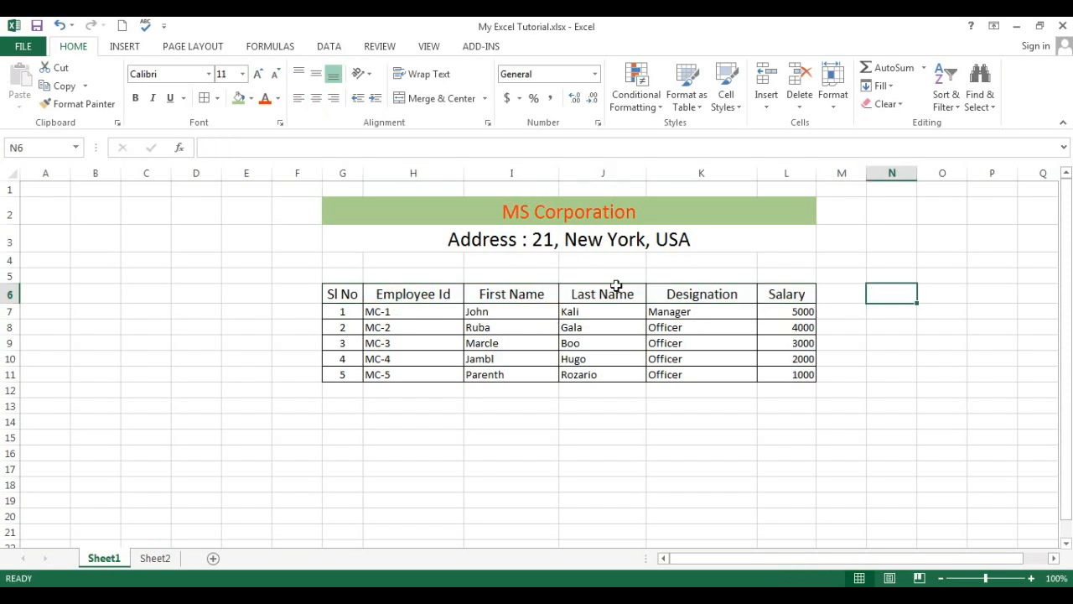
# Make the header labels in G6:L6 bold.
pyautogui.moveTo(344, 295); pyautogui.dragTo(789, 290)
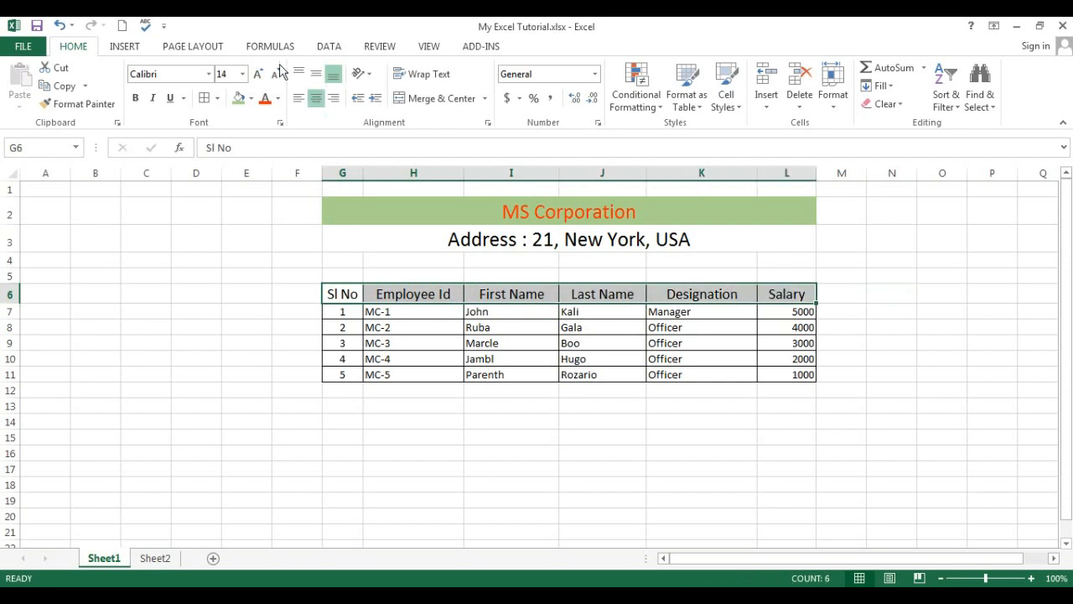
pyautogui.click(136, 99)
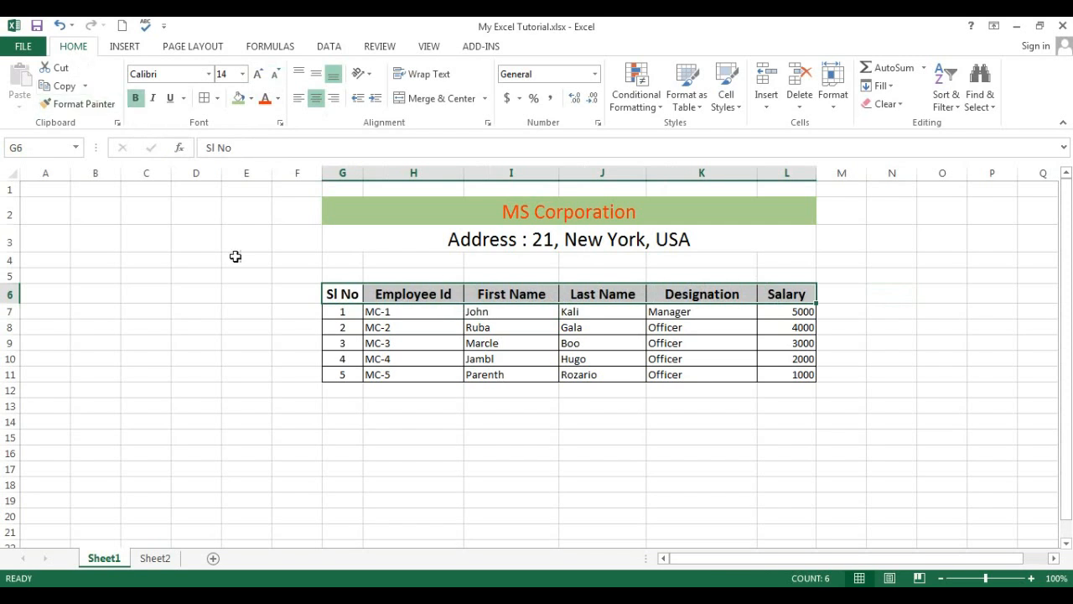
pyautogui.click(406, 439)
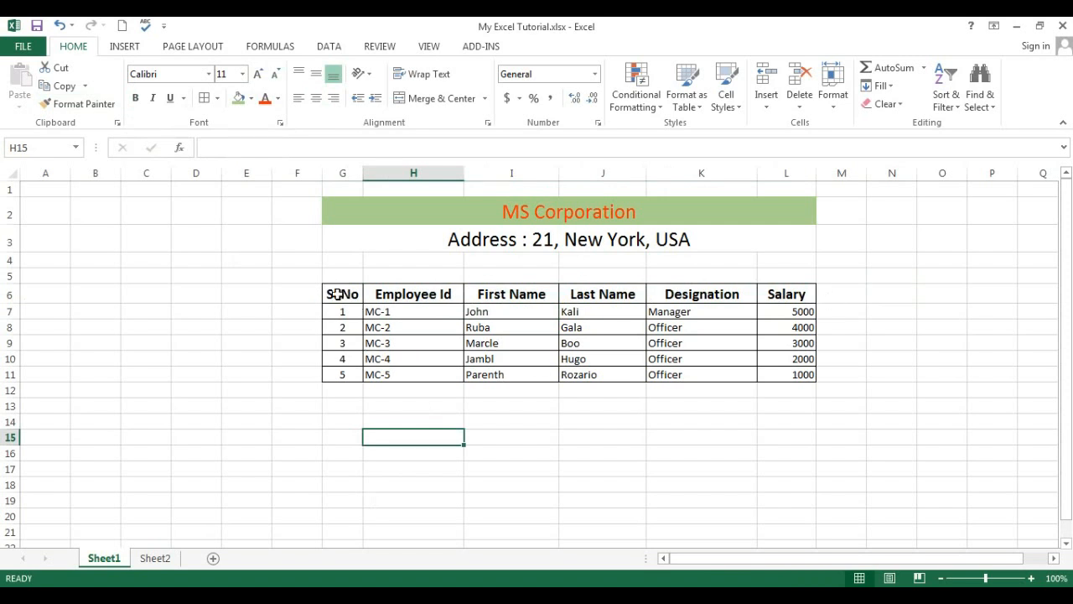
# Apply a light blue fill to the table's header row G6:L6.
pyautogui.moveTo(335, 293); pyautogui.dragTo(780, 293)
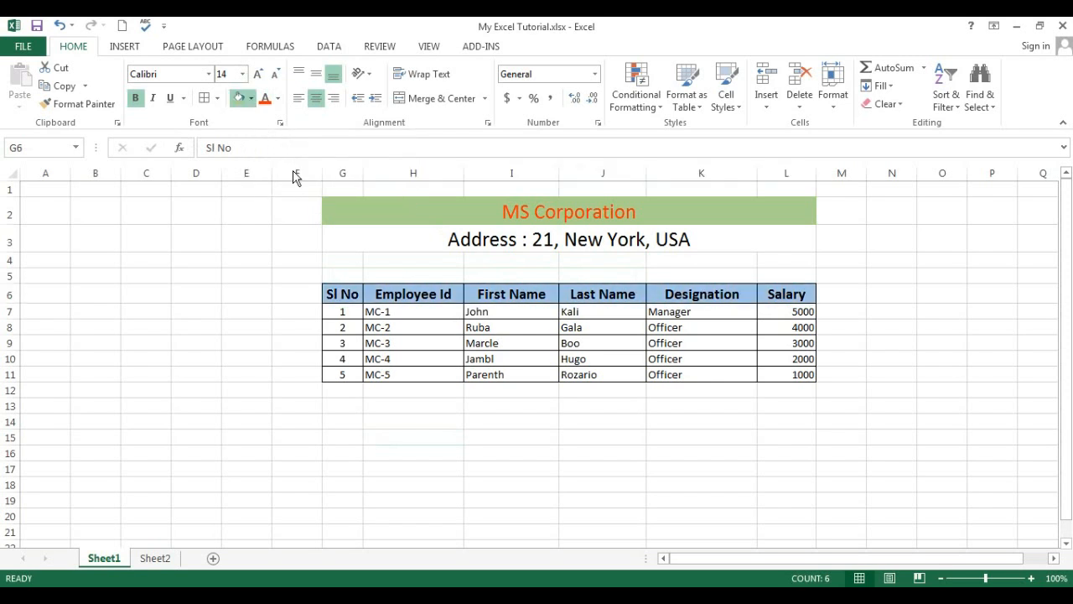
pyautogui.click(293, 168)
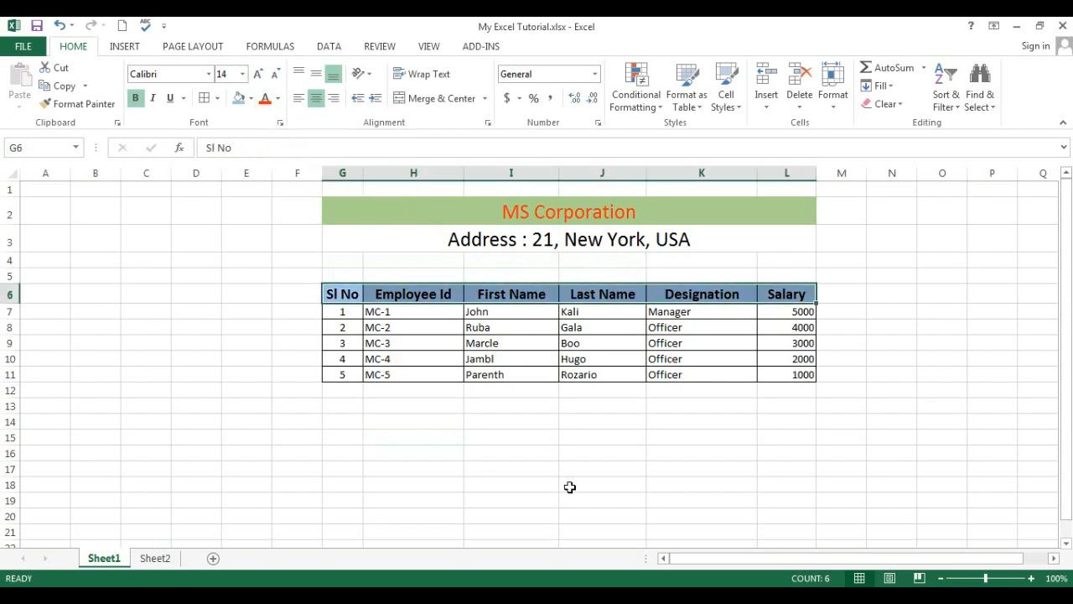
pyautogui.click(579, 482)
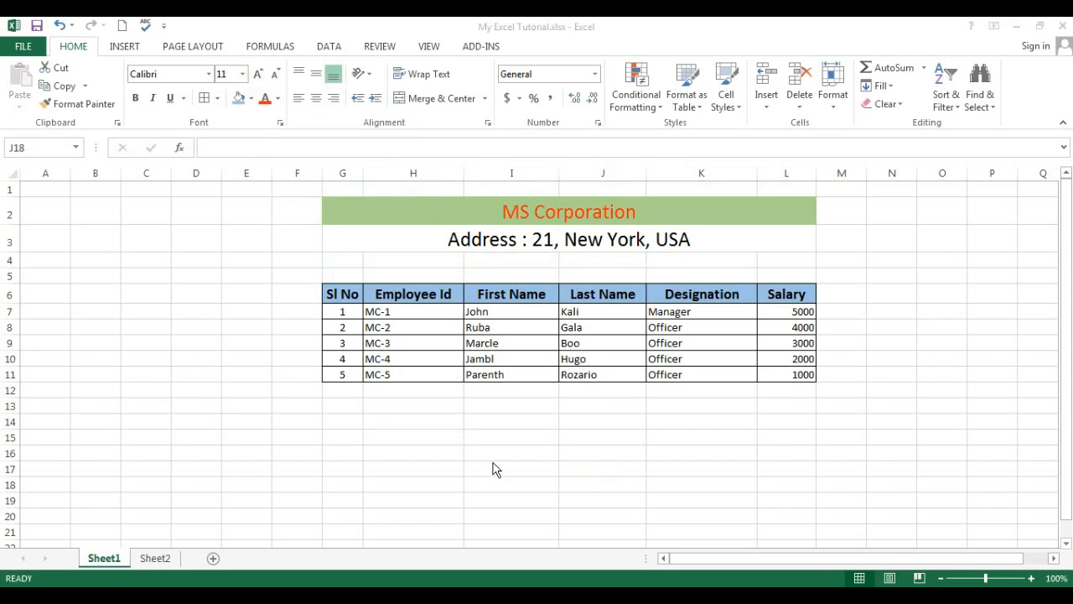
pyautogui.click(388, 290)
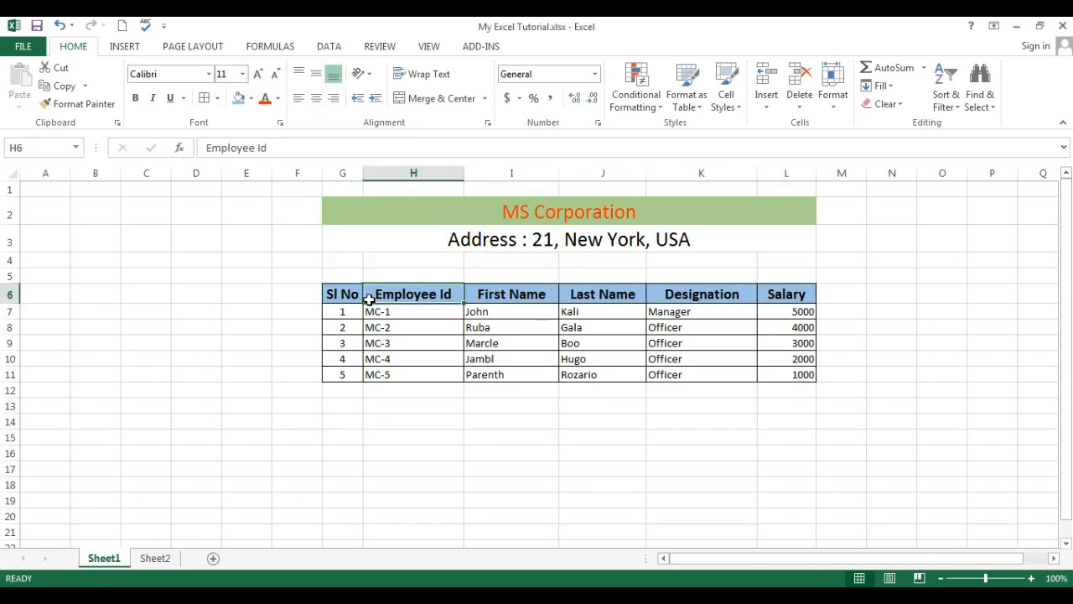
pyautogui.click(342, 296)
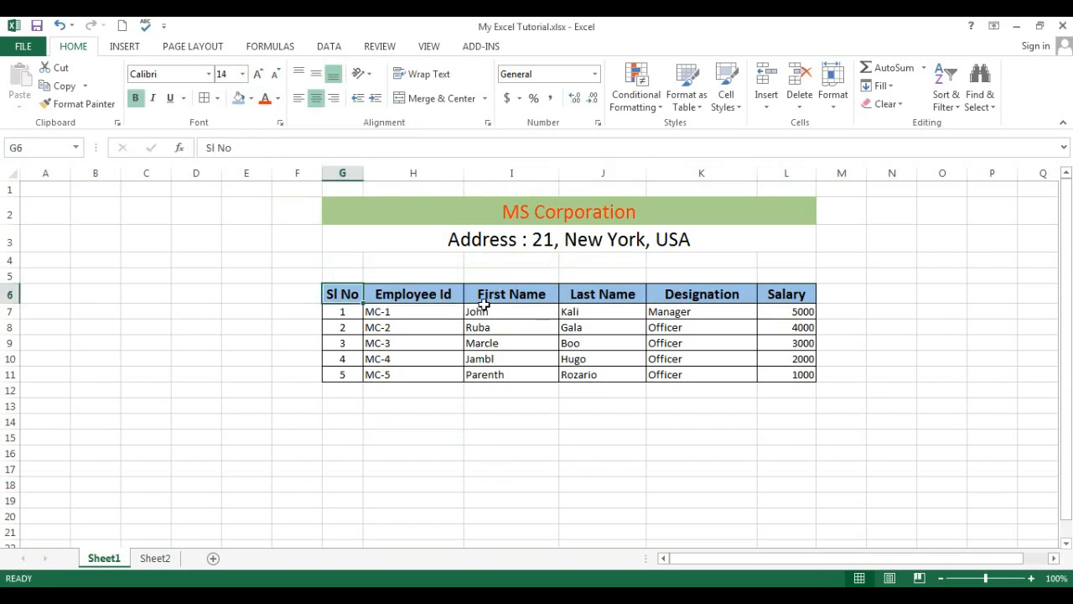
pyautogui.click(712, 293)
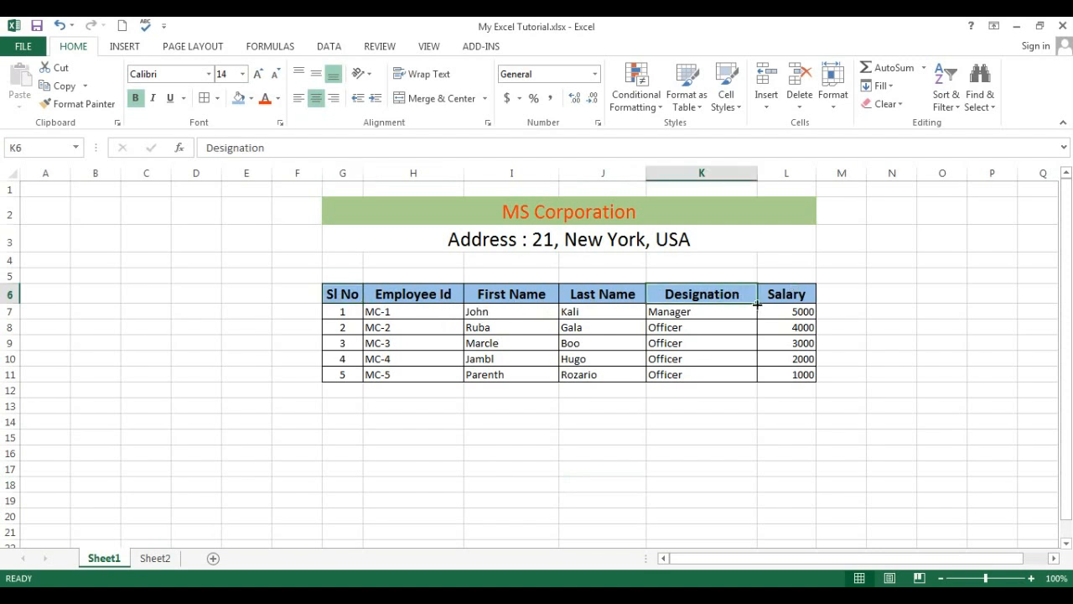
# Change the font of the whole employee table G6:L11 to Times New Roman.
pyautogui.moveTo(336, 295); pyautogui.dragTo(801, 374)
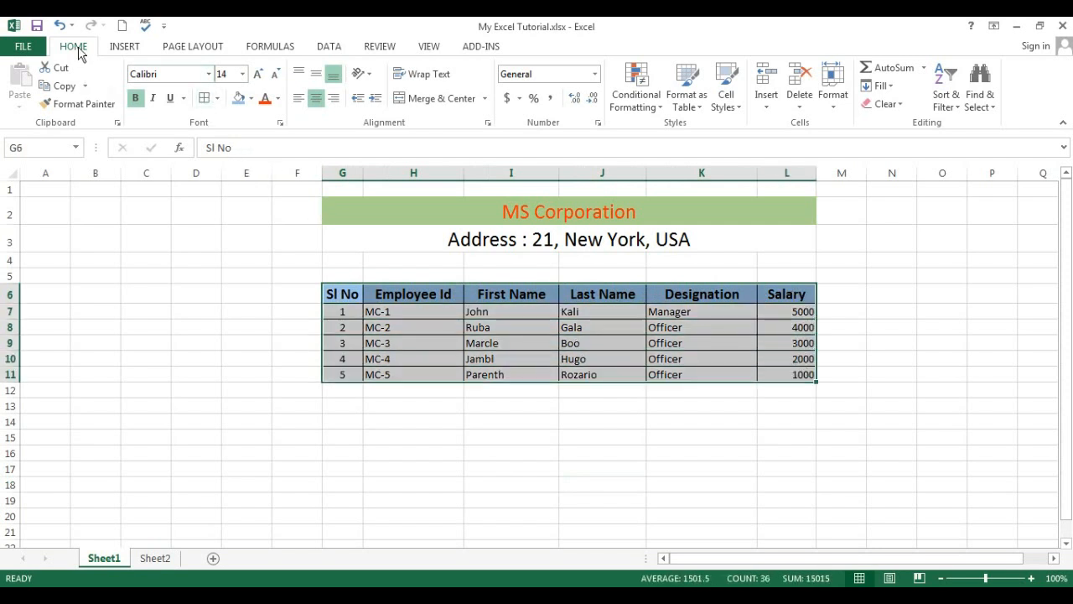
pyautogui.click(209, 75)
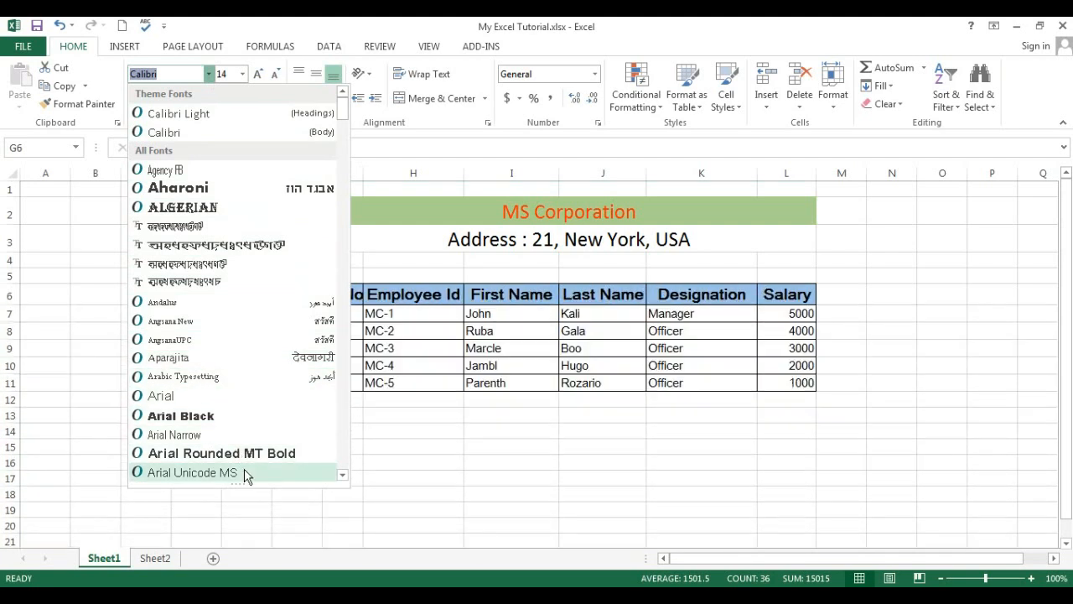
pyautogui.scroll(-5, 343, 478)
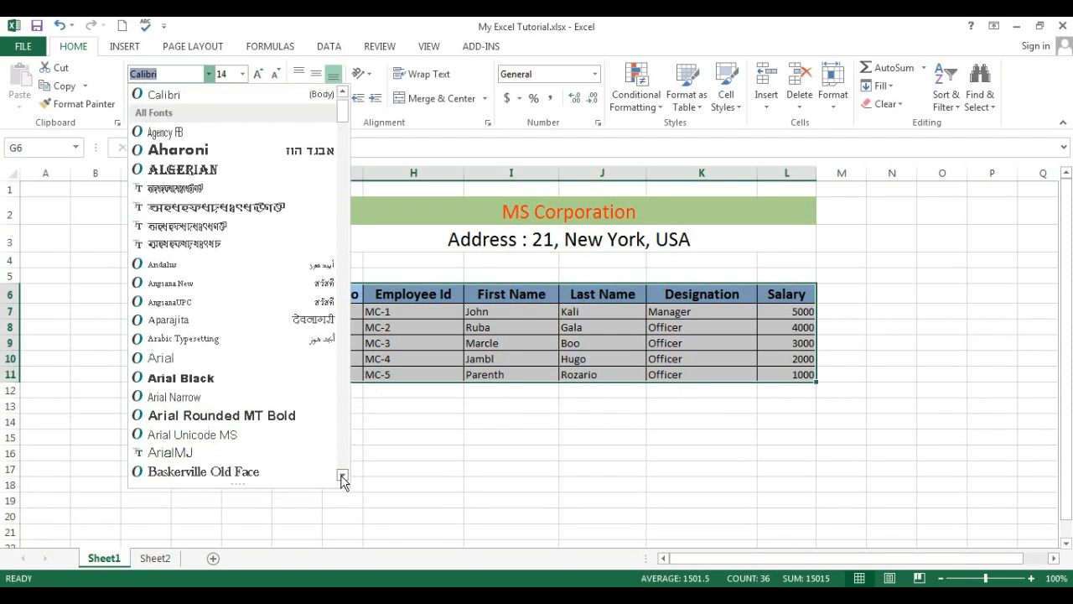
pyautogui.scroll(-12, 343, 478)
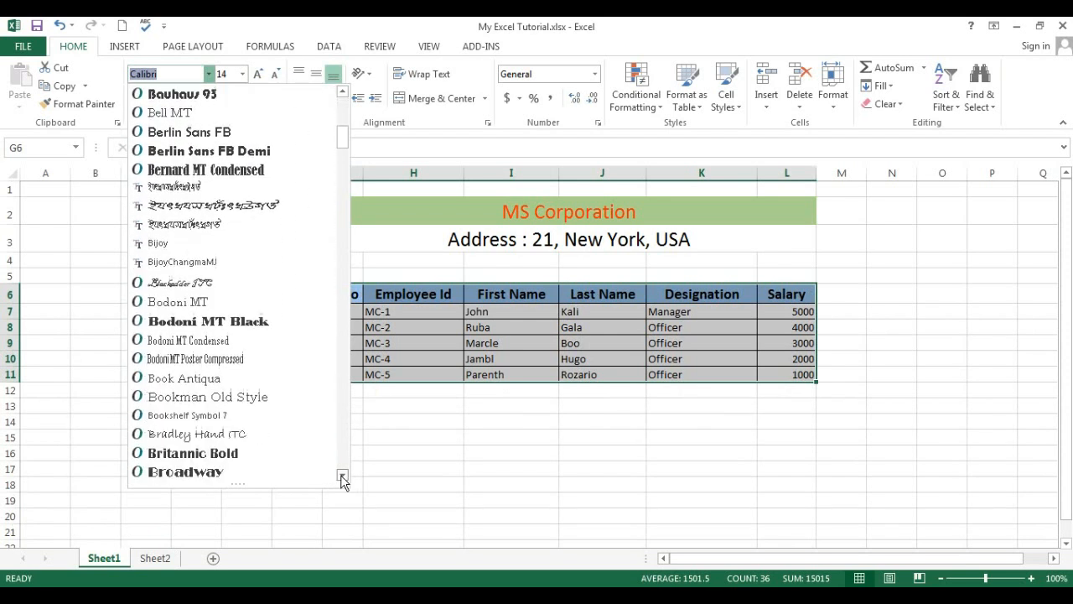
pyautogui.scroll(-12, 343, 478)
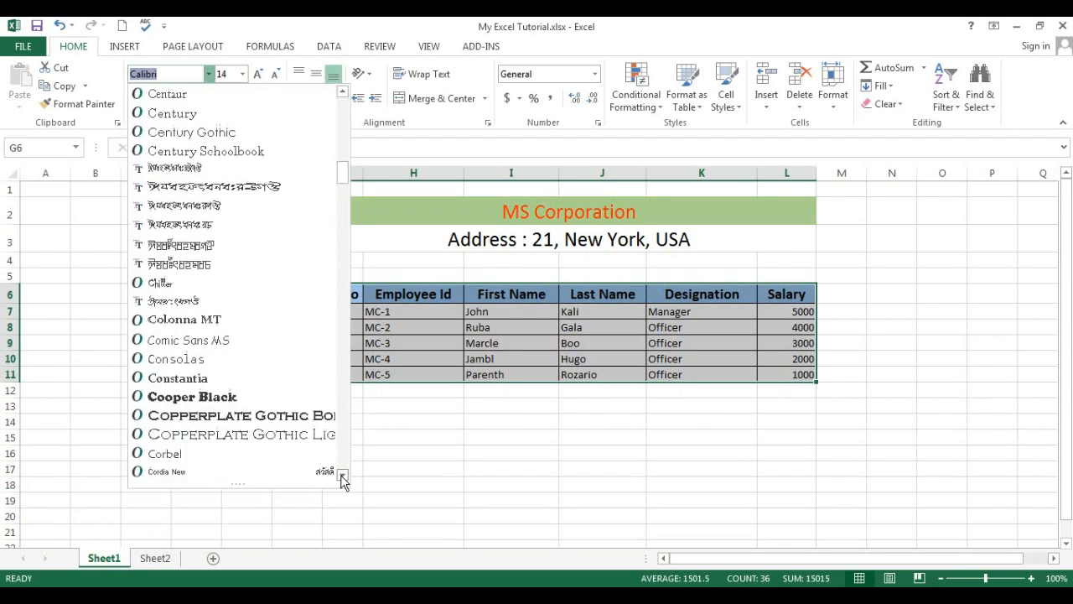
pyautogui.scroll(-12, 343, 479)
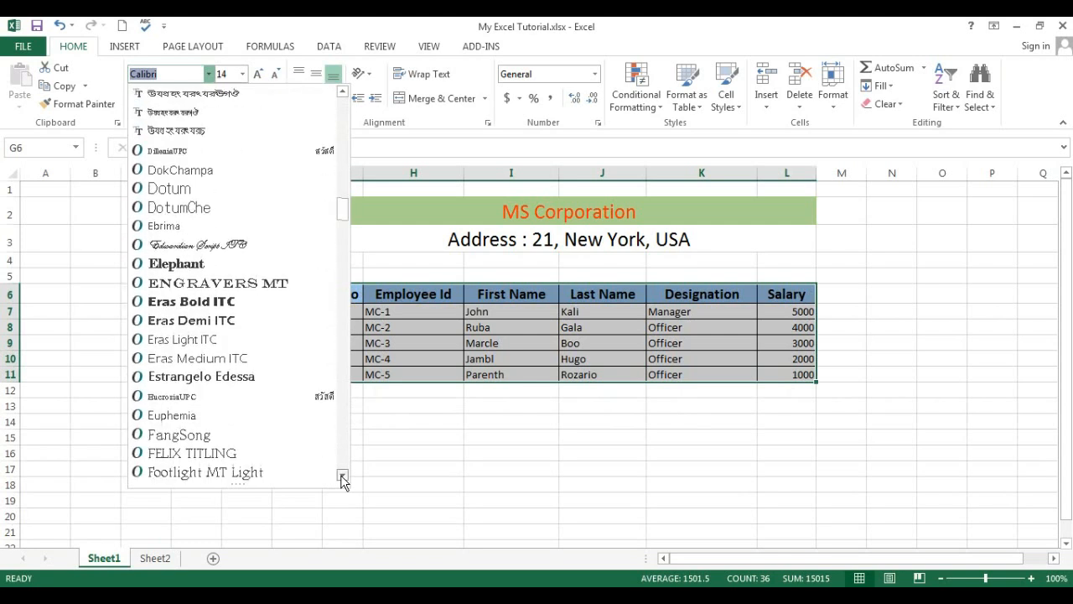
pyautogui.scroll(-12, 343, 478)
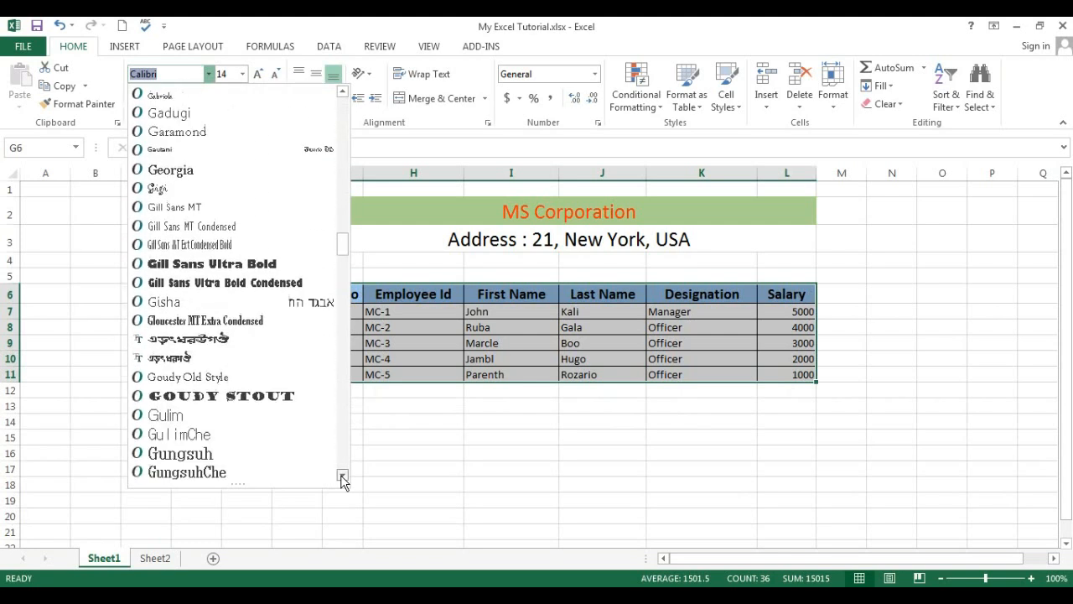
pyautogui.scroll(-12, 343, 478)
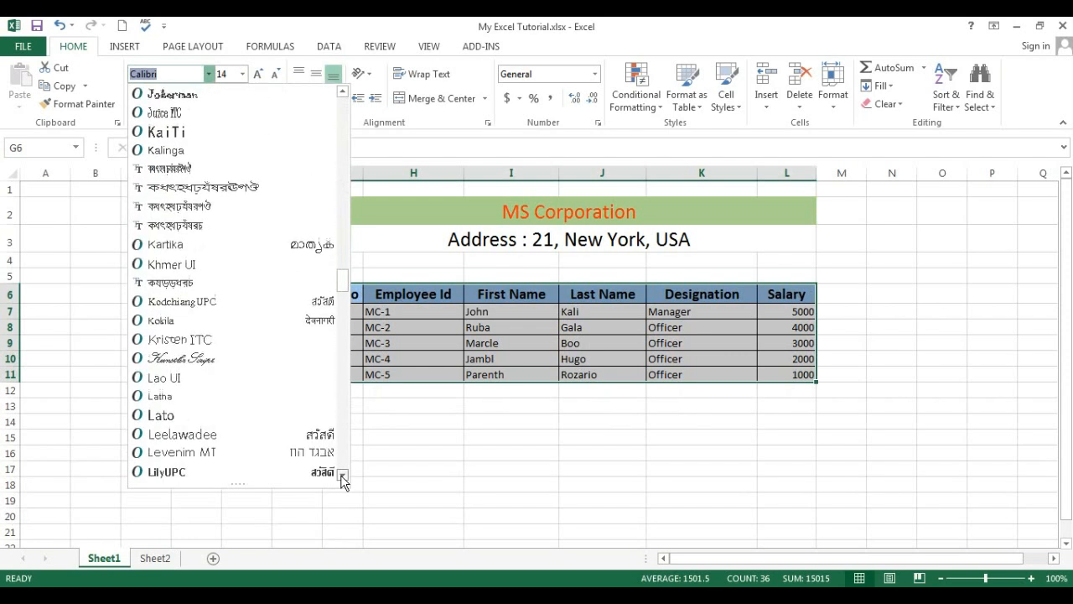
pyautogui.scroll(-12, 343, 478)
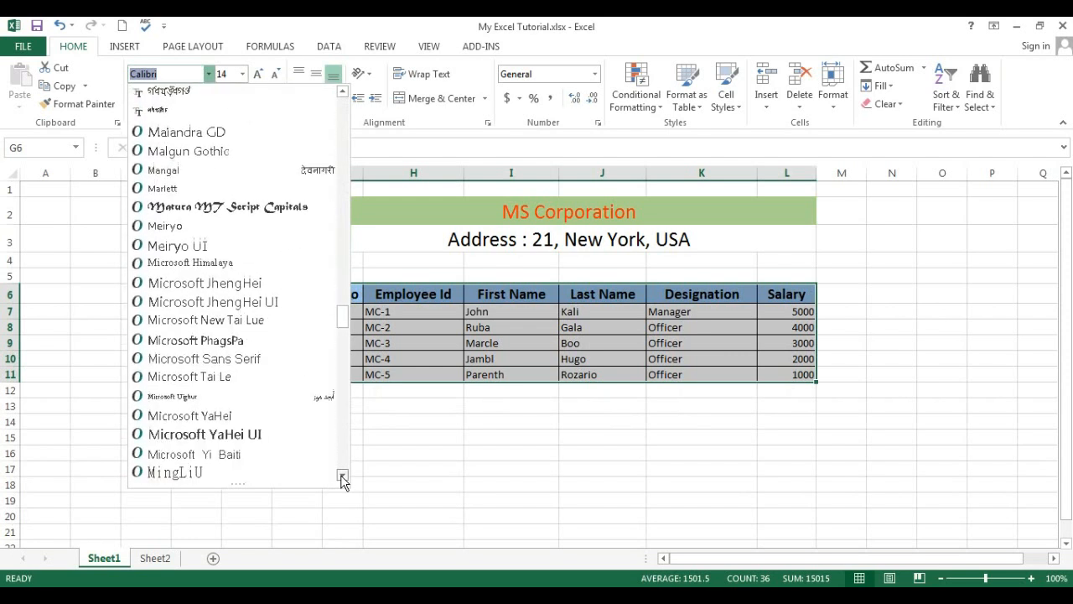
pyautogui.scroll(-10, 343, 478)
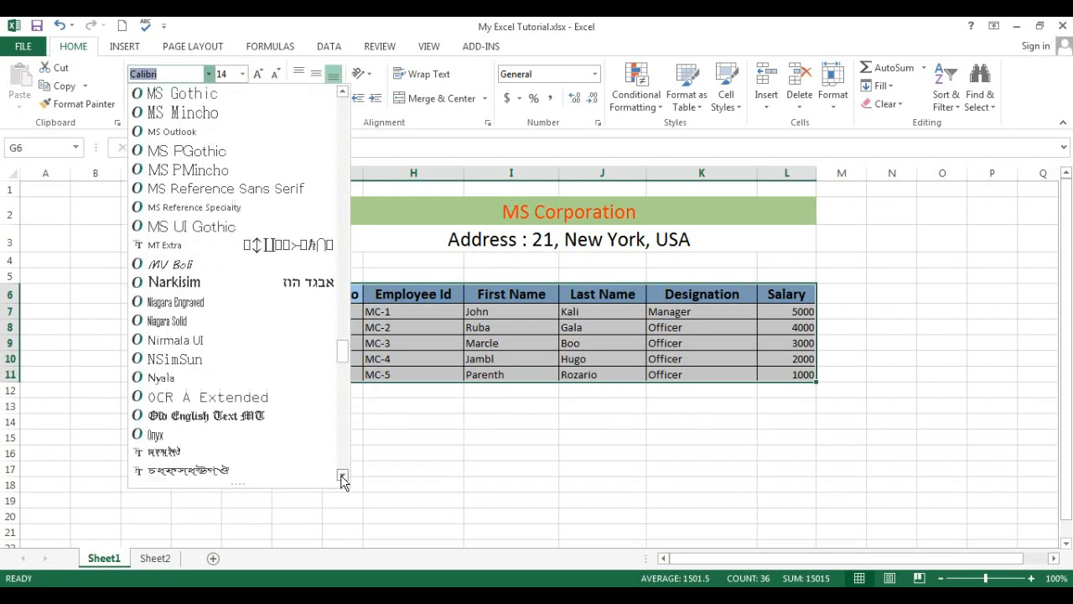
pyautogui.scroll(-12, 343, 478)
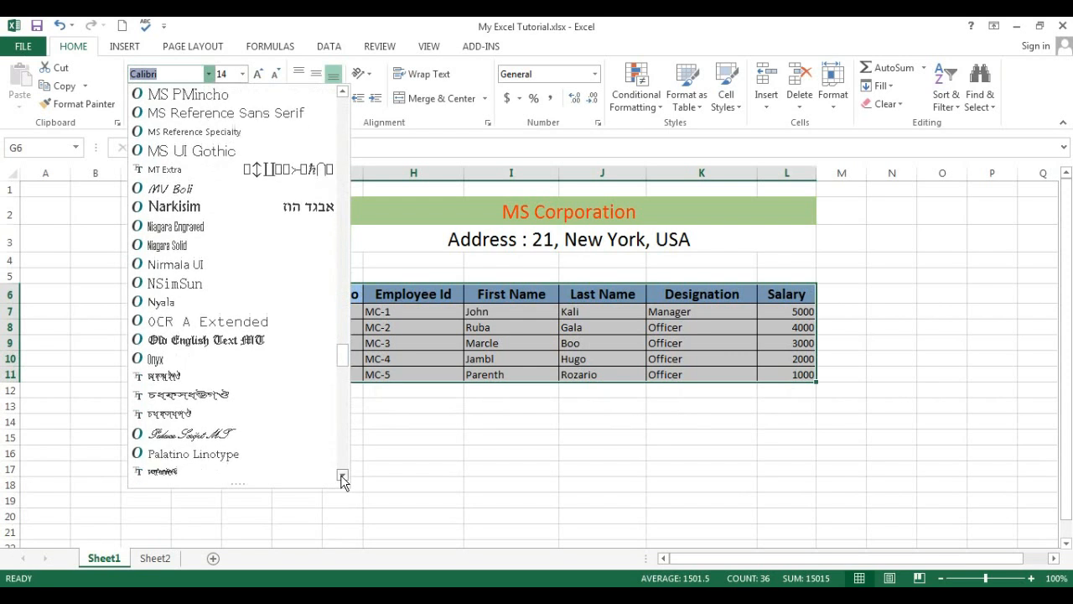
pyautogui.scroll(-12, 343, 479)
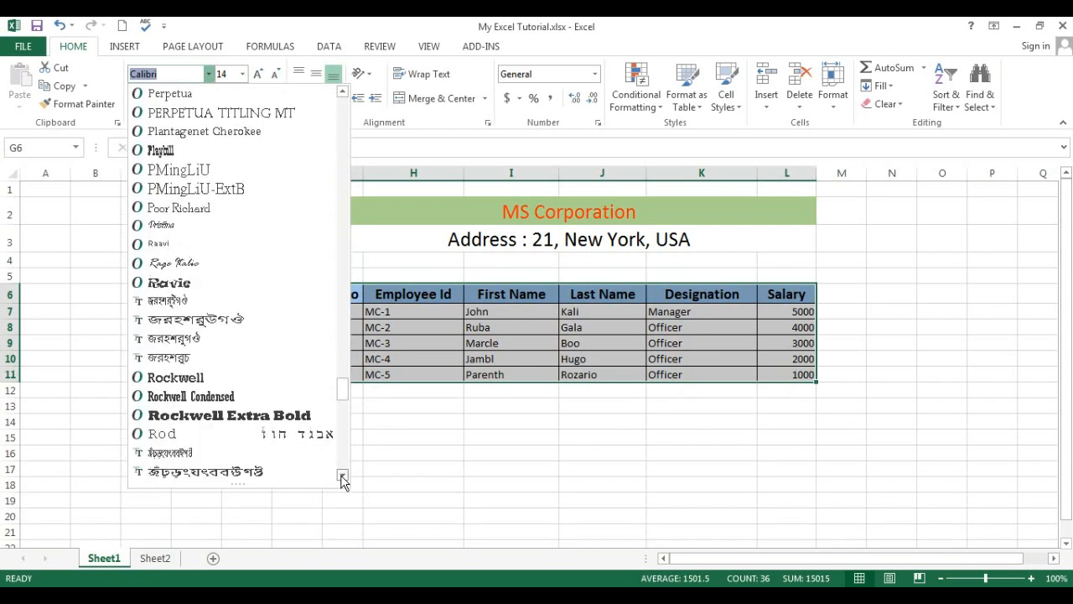
pyautogui.scroll(-12, 343, 478)
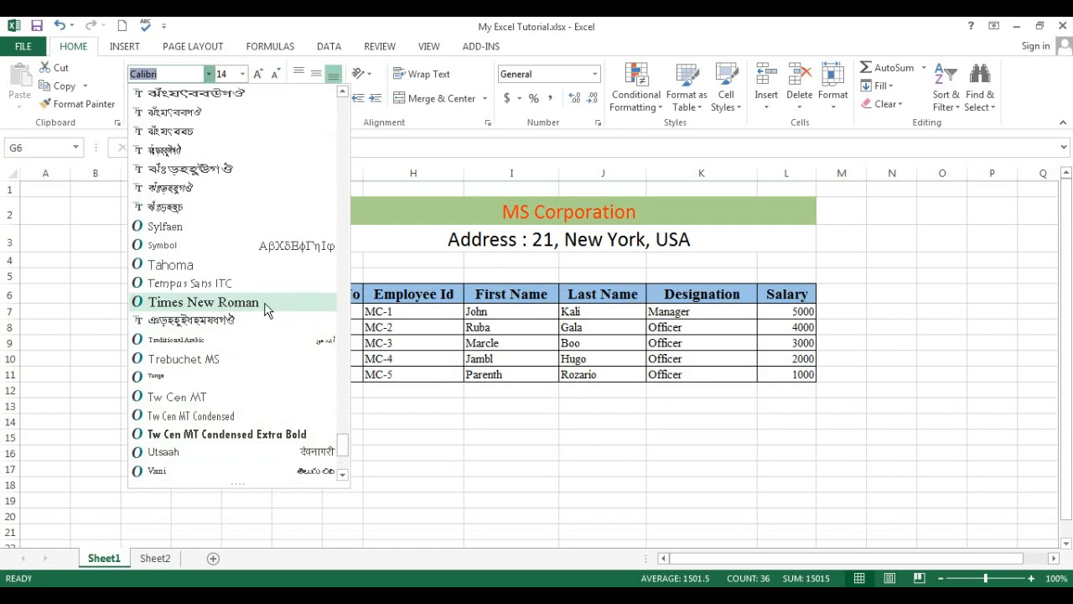
pyautogui.click(204, 302)
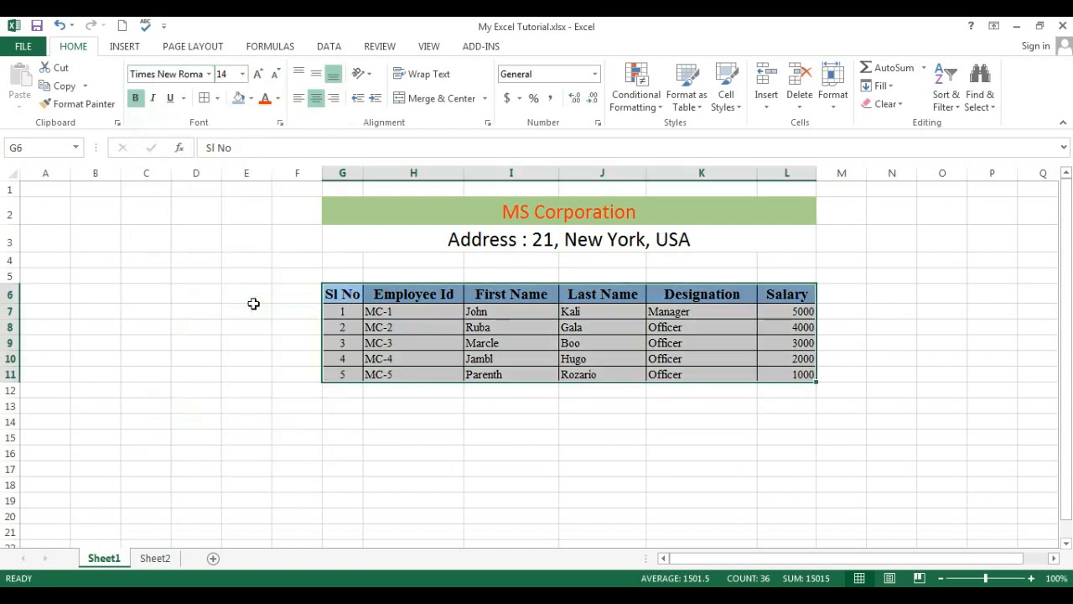
pyautogui.click(554, 455)
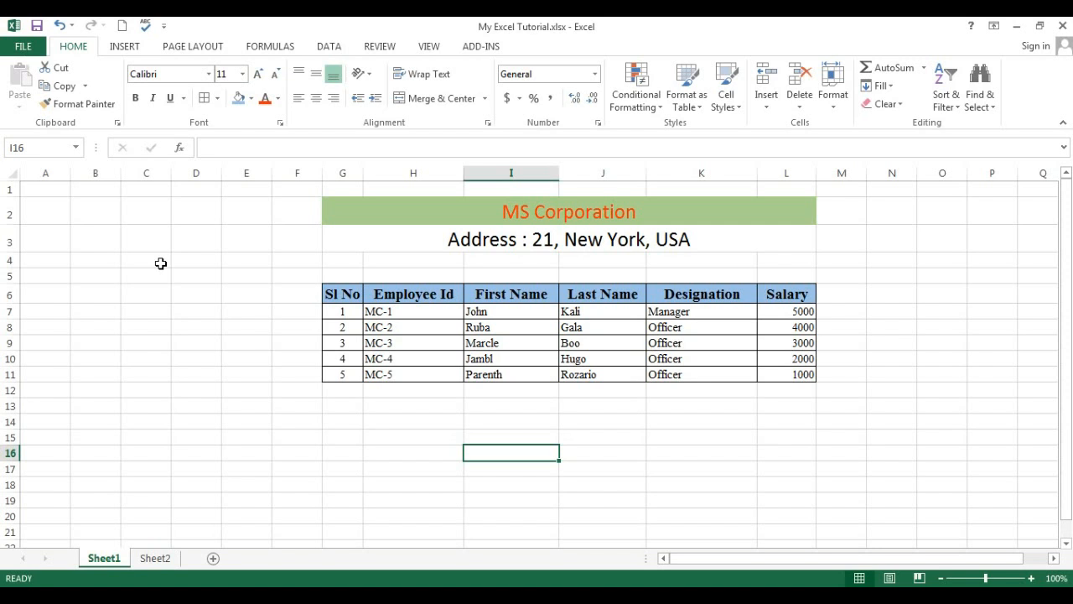
pyautogui.click(932, 244)
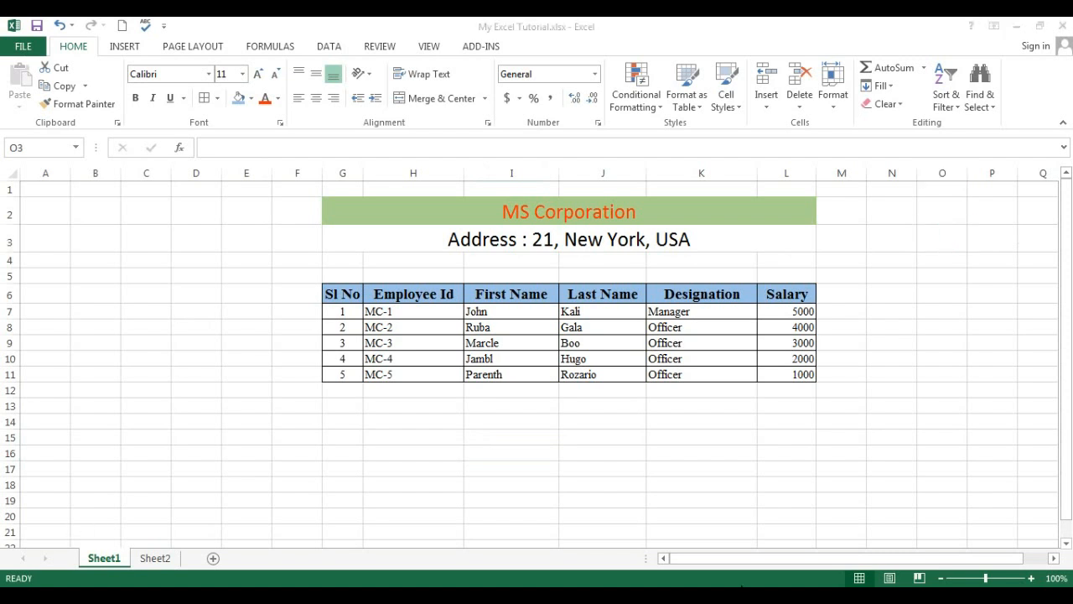
# Apply the comma-style number format to the salary values in L7:L11.
pyautogui.doubleClick(795, 311)
pyautogui.click(782, 313)
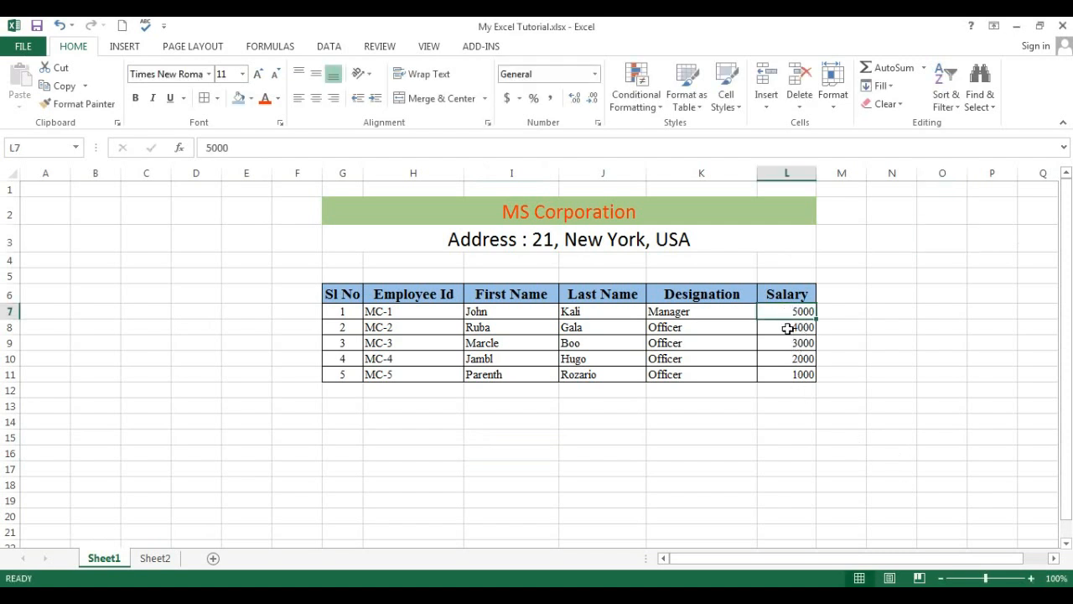
pyautogui.click(788, 329)
pyautogui.click(785, 359)
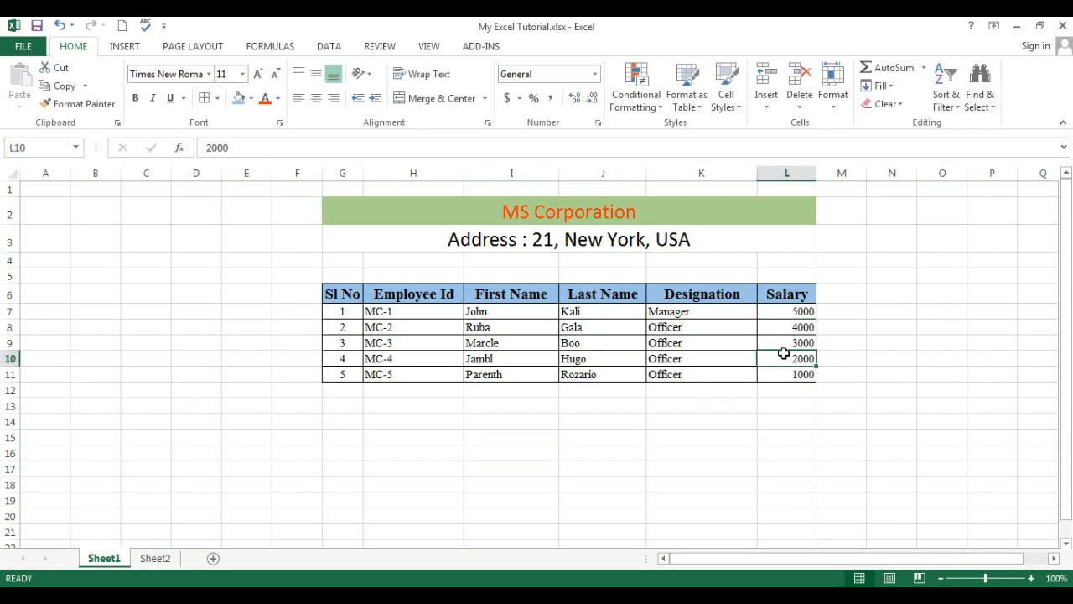
pyautogui.click(774, 312)
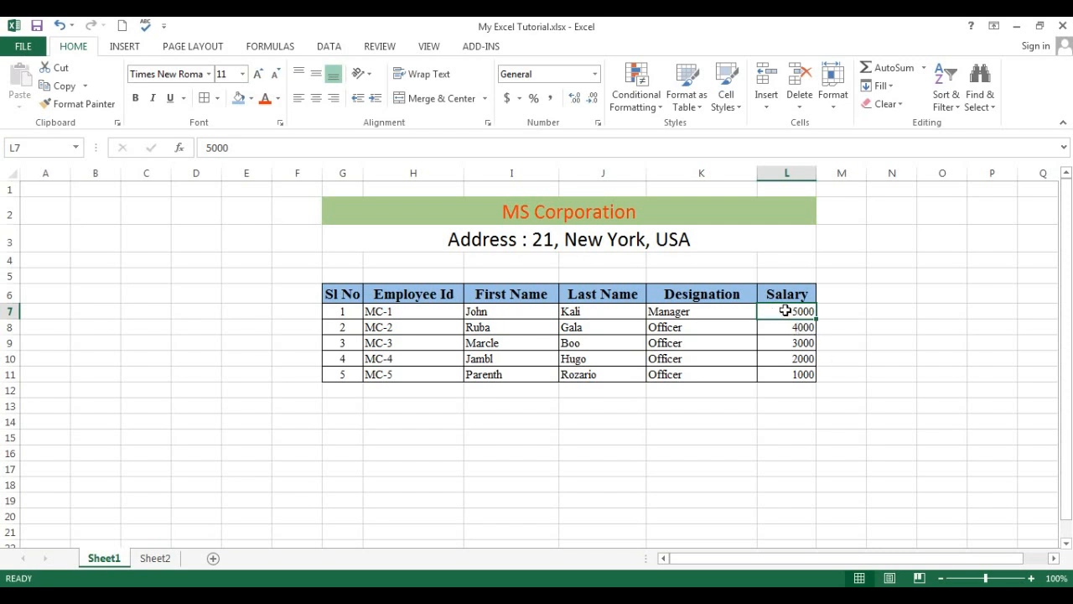
pyautogui.moveTo(786, 310); pyautogui.dragTo(789, 374)
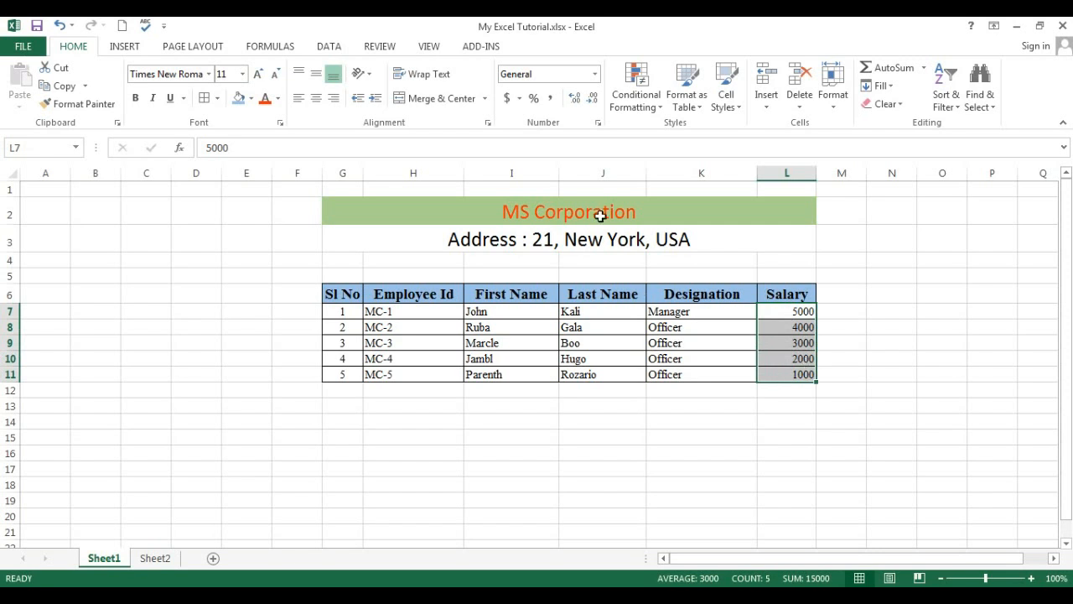
pyautogui.click(550, 100)
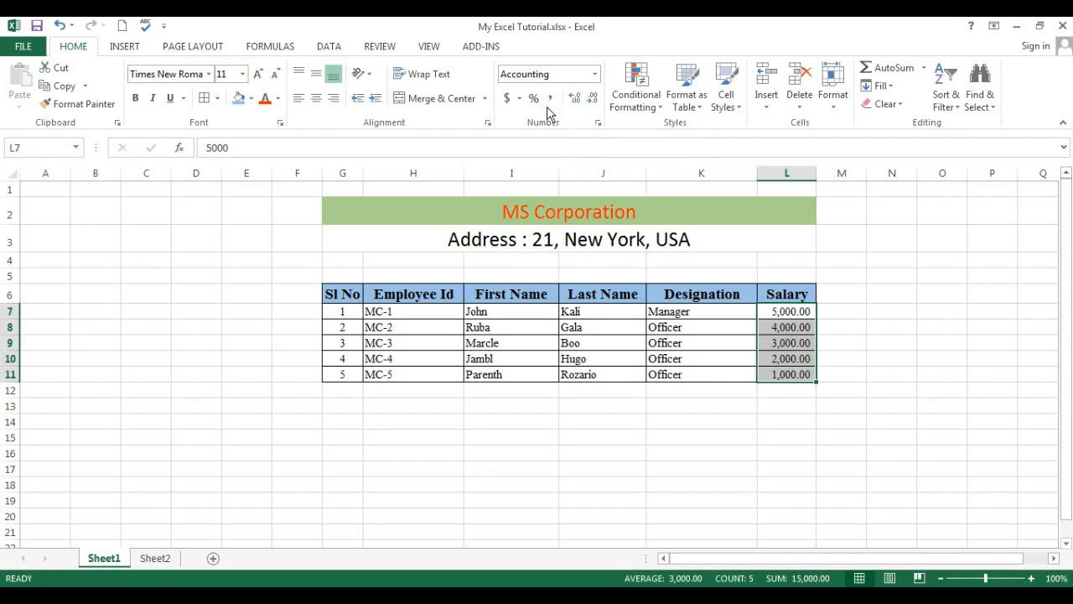
pyautogui.click(880, 341)
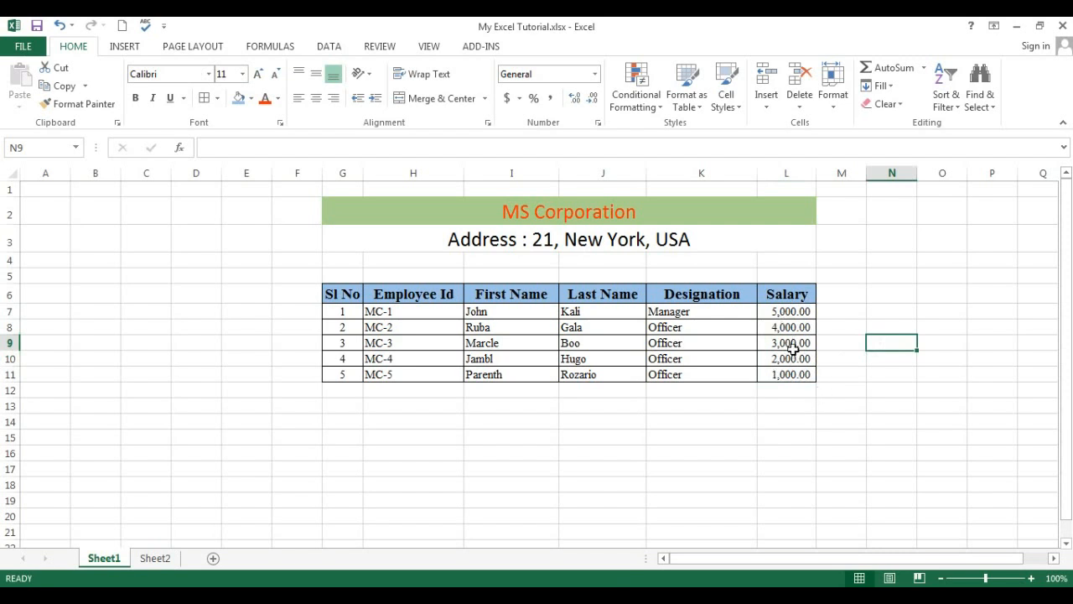
# Decrease the decimals of the salary values in L7:L11 to zero decimal places.
pyautogui.click(799, 311)
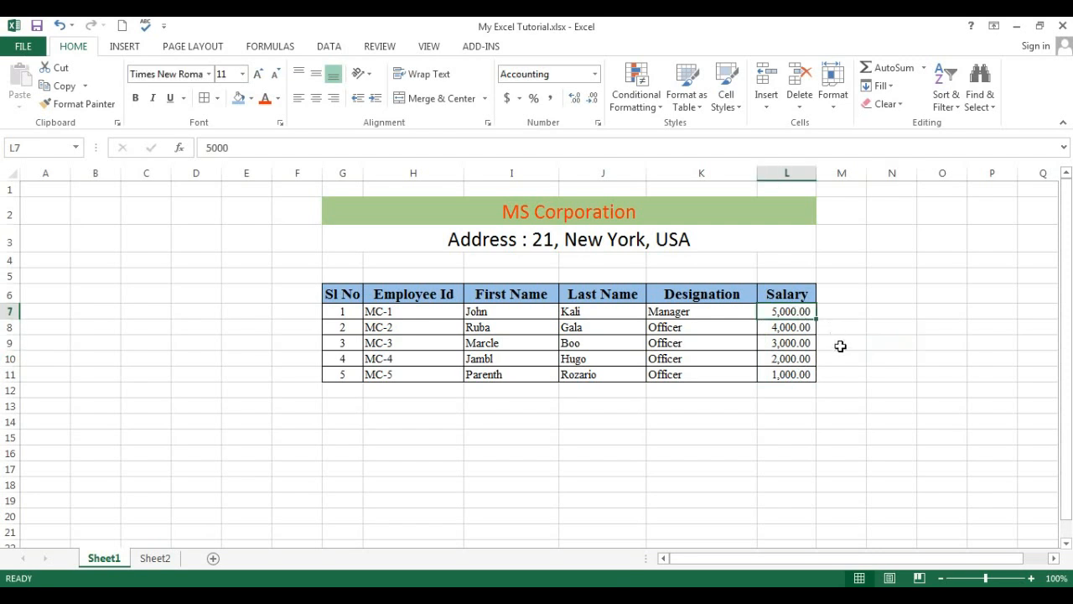
pyautogui.keyDown('shift'); pyautogui.click(786, 369); pyautogui.keyUp('shift')
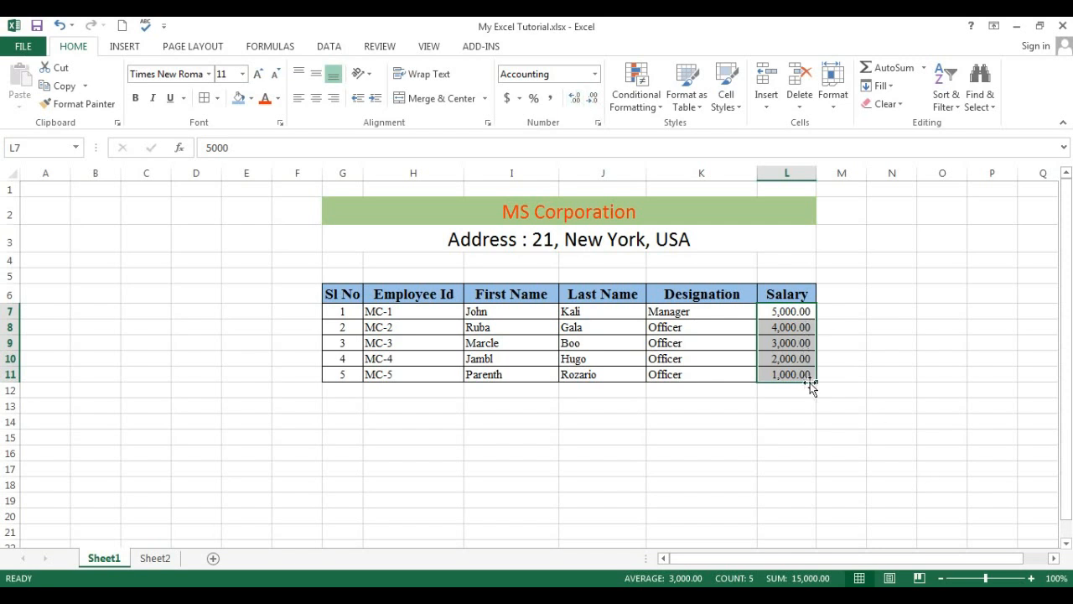
pyautogui.click(593, 99)
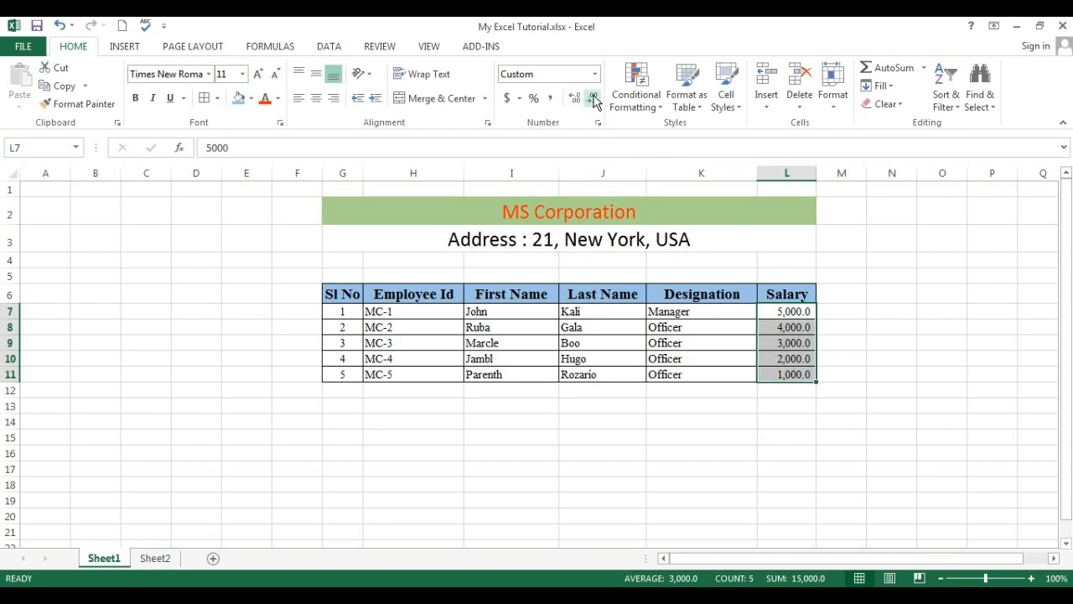
pyautogui.click(593, 99)
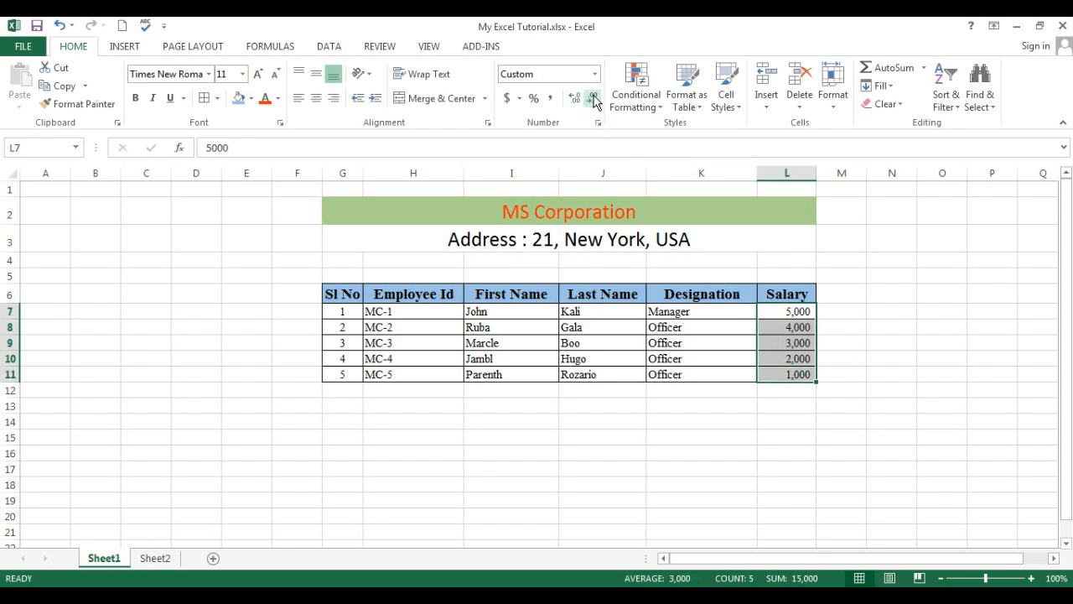
pyautogui.click(876, 312)
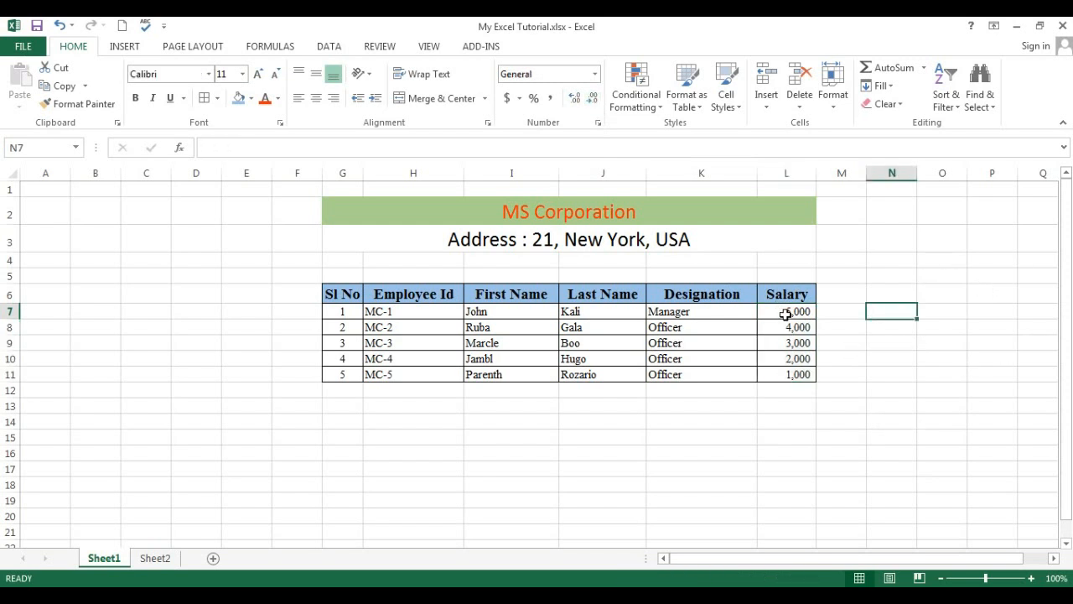
# Increase the decimals of the salaries in L7:L11 to two decimal places.
pyautogui.moveTo(786, 314); pyautogui.dragTo(775, 376)
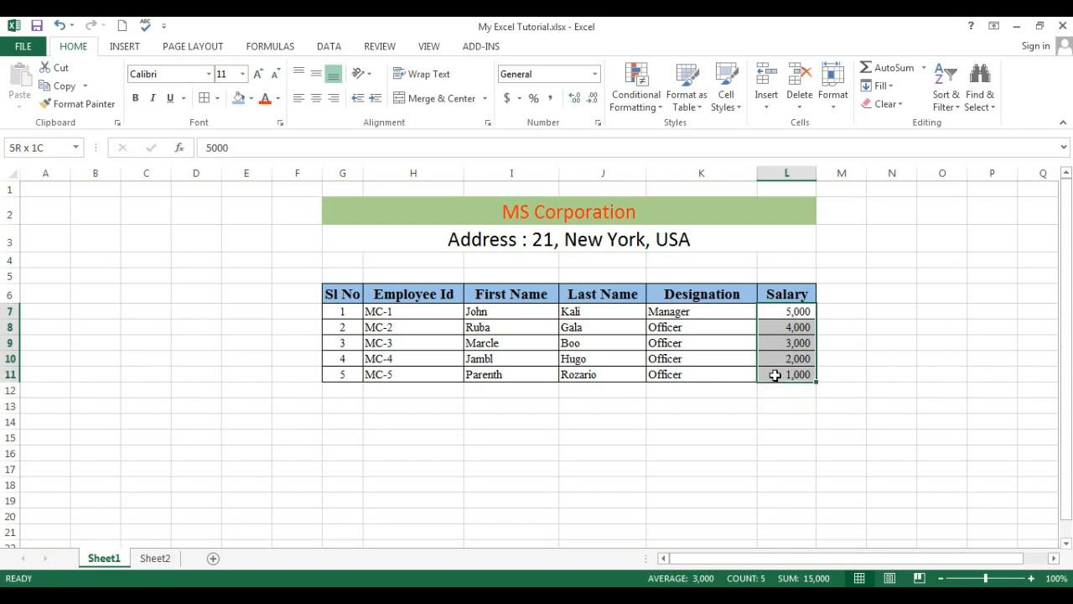
pyautogui.click(576, 99)
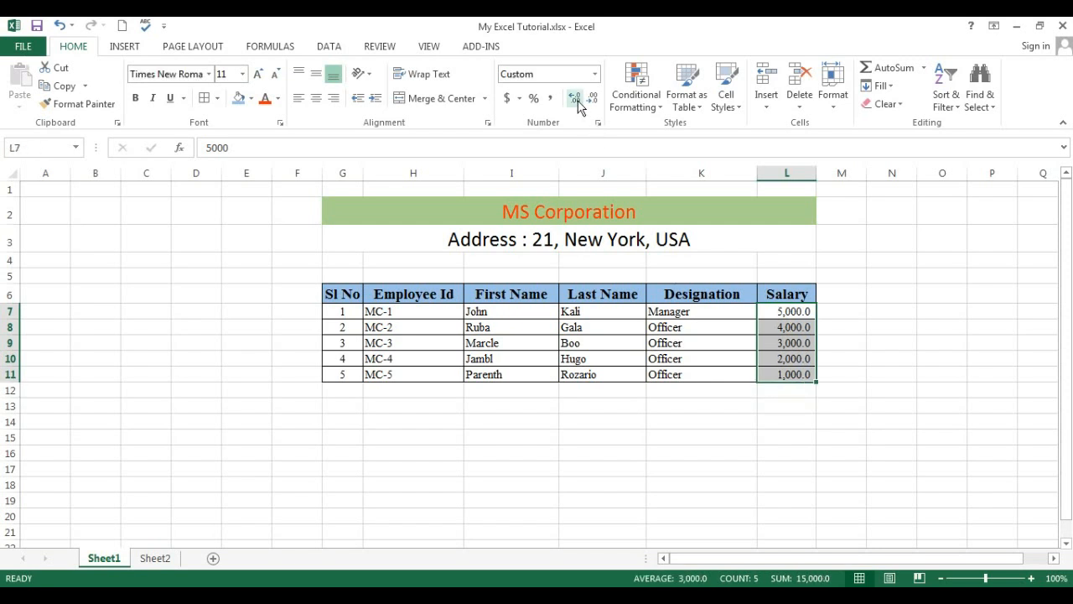
pyautogui.click(577, 100)
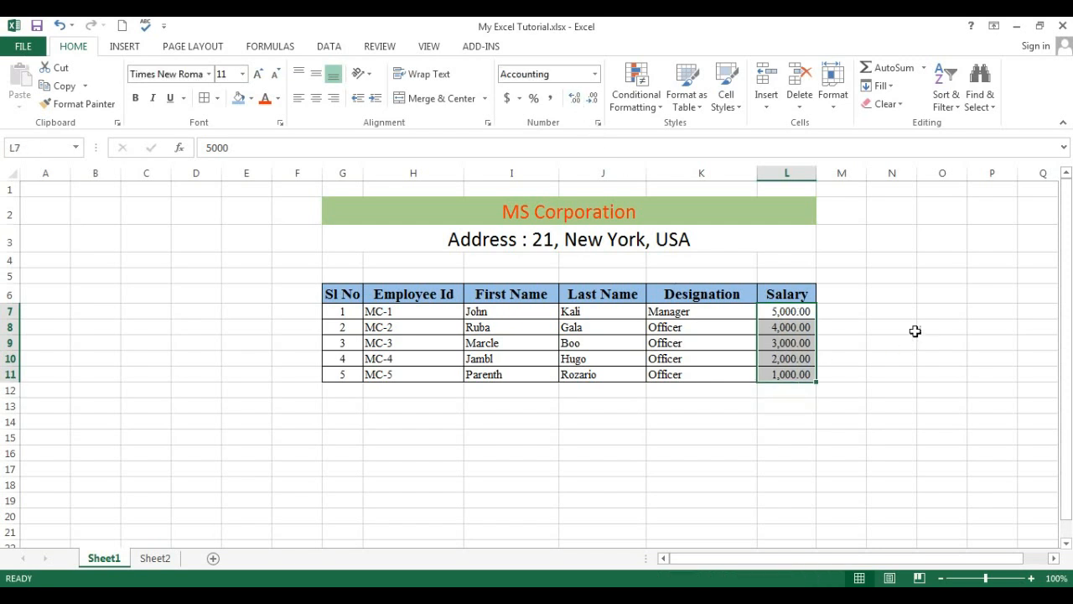
pyautogui.moveTo(921, 342); pyautogui.dragTo(913, 331)
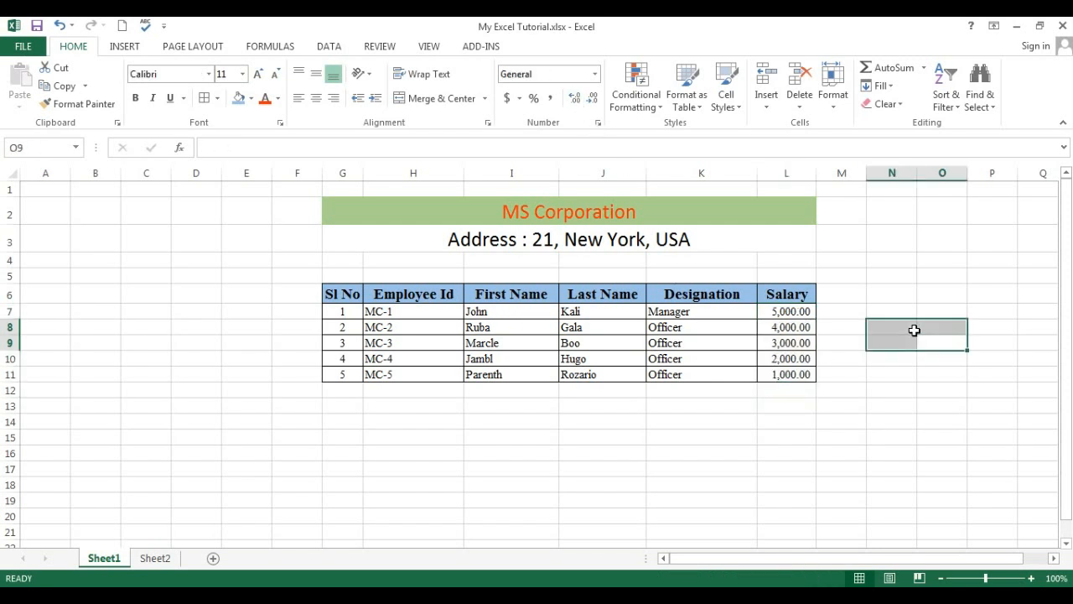
pyautogui.click(786, 312)
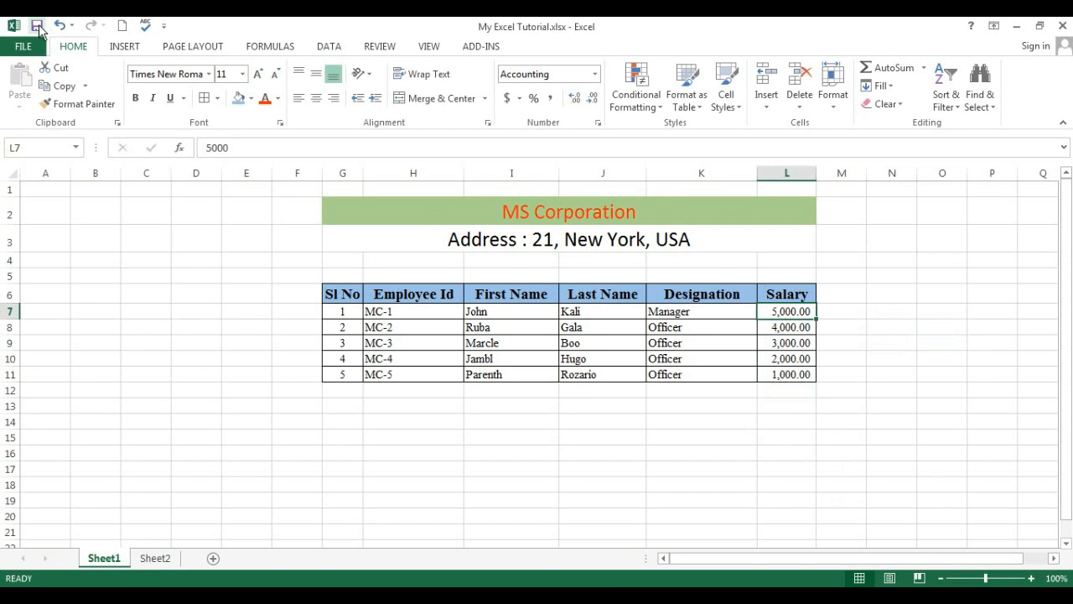
pyautogui.click(907, 290)
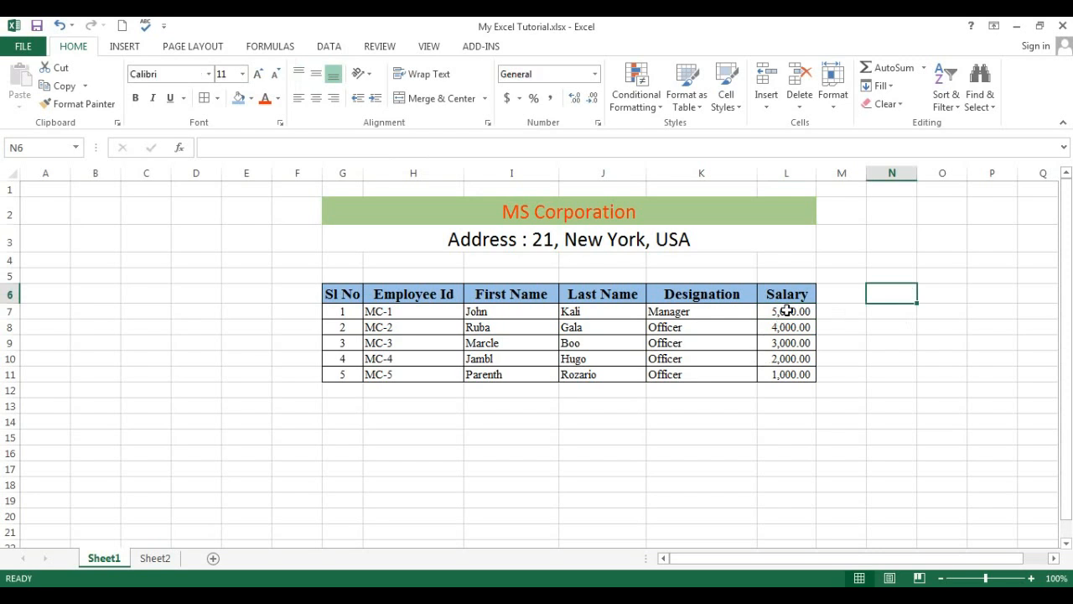
pyautogui.moveTo(786, 311); pyautogui.dragTo(798, 374)
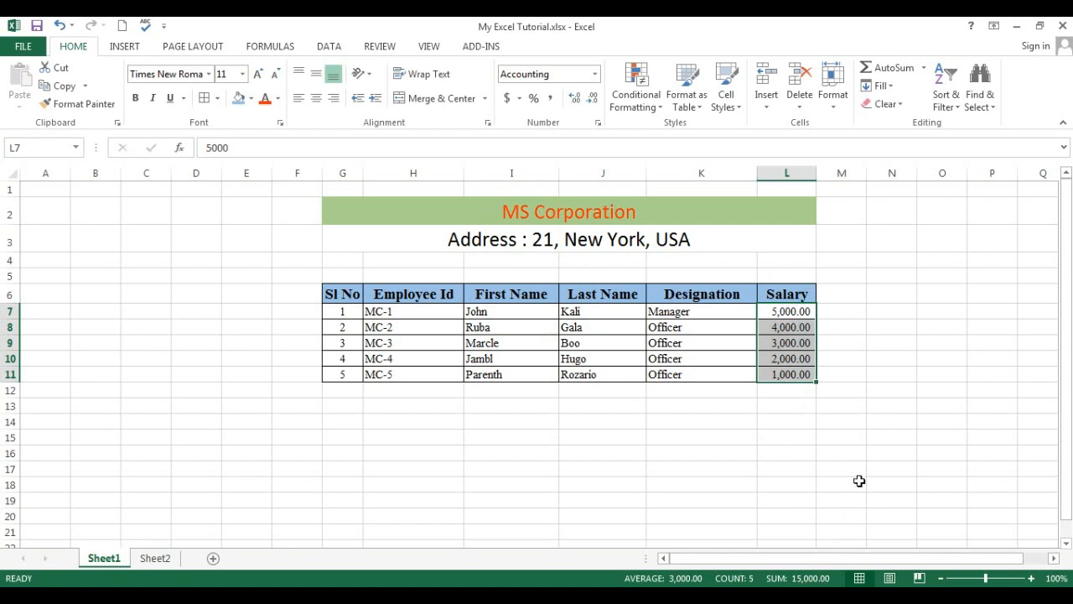
pyautogui.click(819, 456)
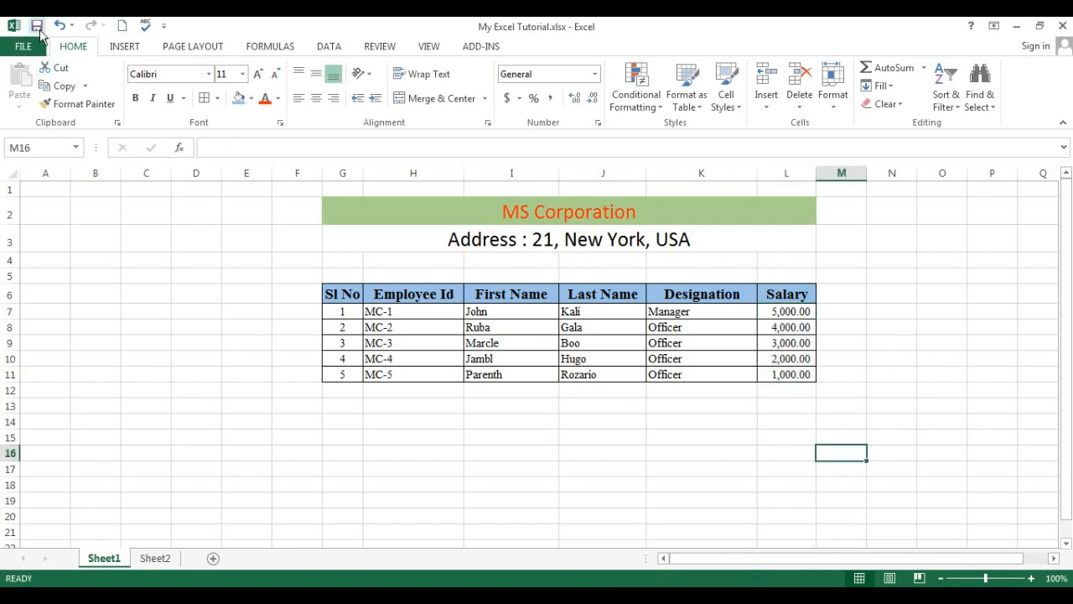
# Total the salaries L7:L11 in cell L12 with AutoSum.
pyautogui.click(795, 391)
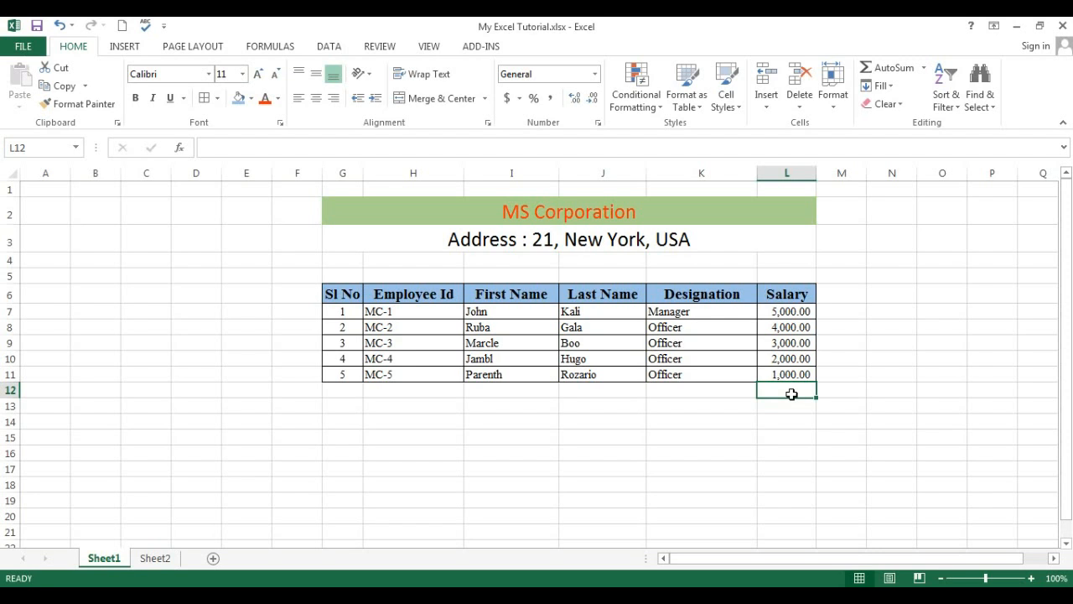
pyautogui.click(891, 74)
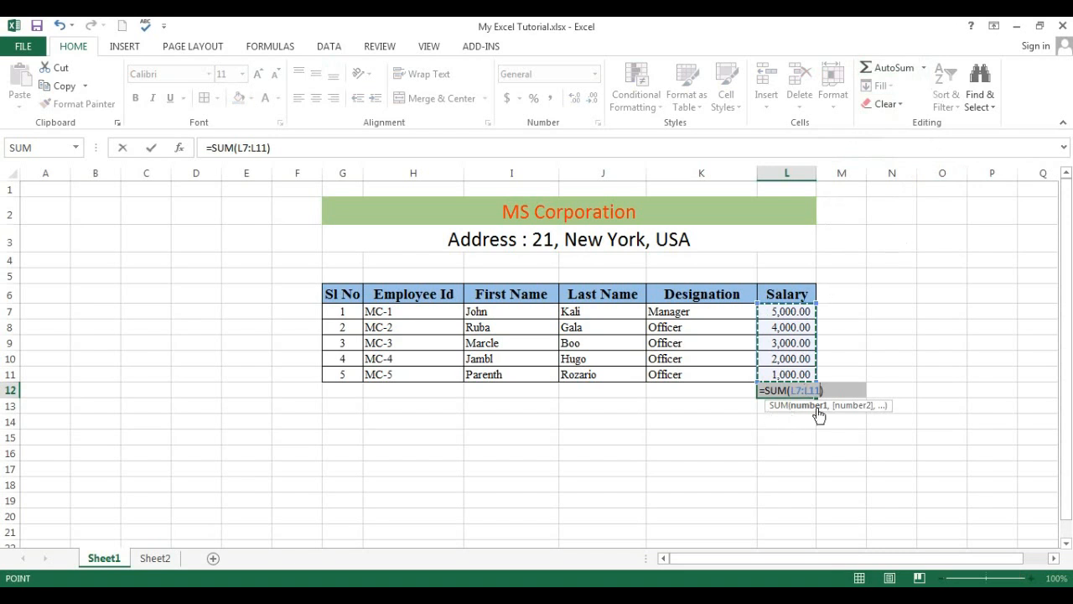
pyautogui.press('Return')
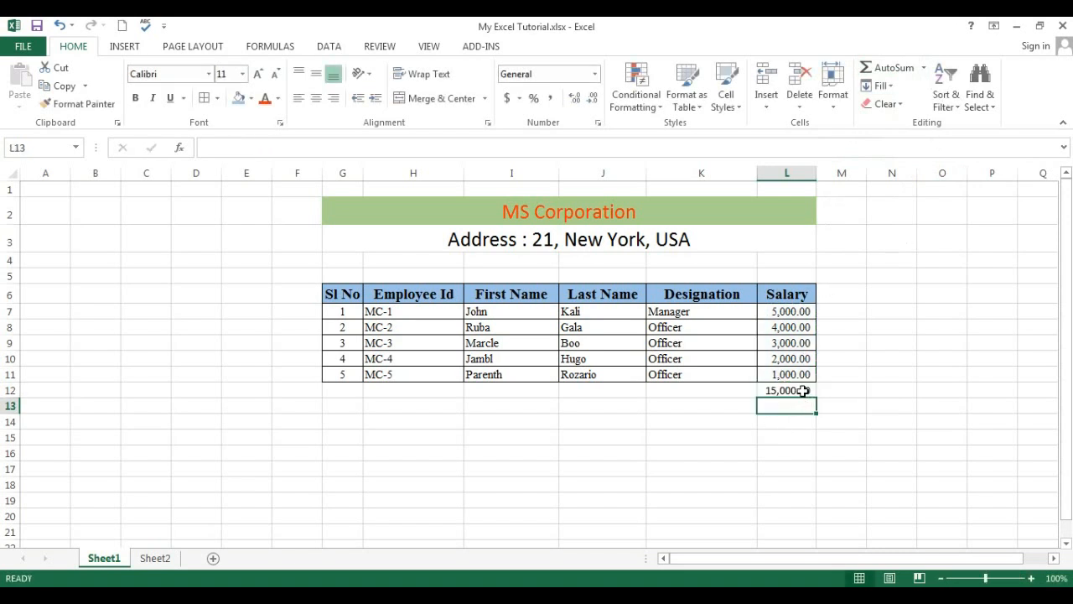
pyautogui.click(803, 390)
# Enter the label "Total" in cell K12 beside the salary sum.
pyautogui.click(713, 391)
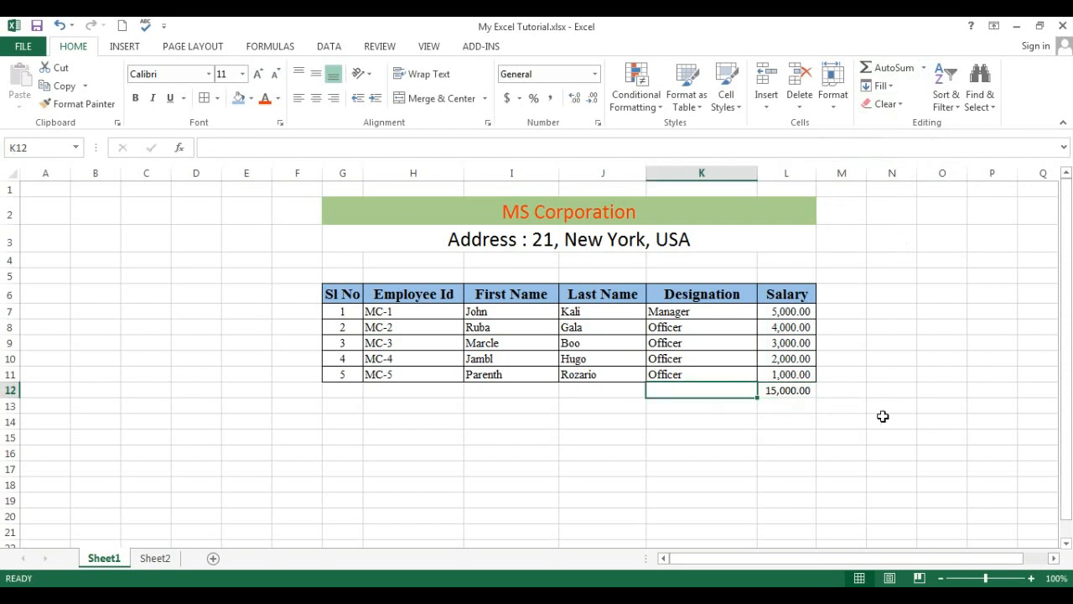
pyautogui.write('Total')
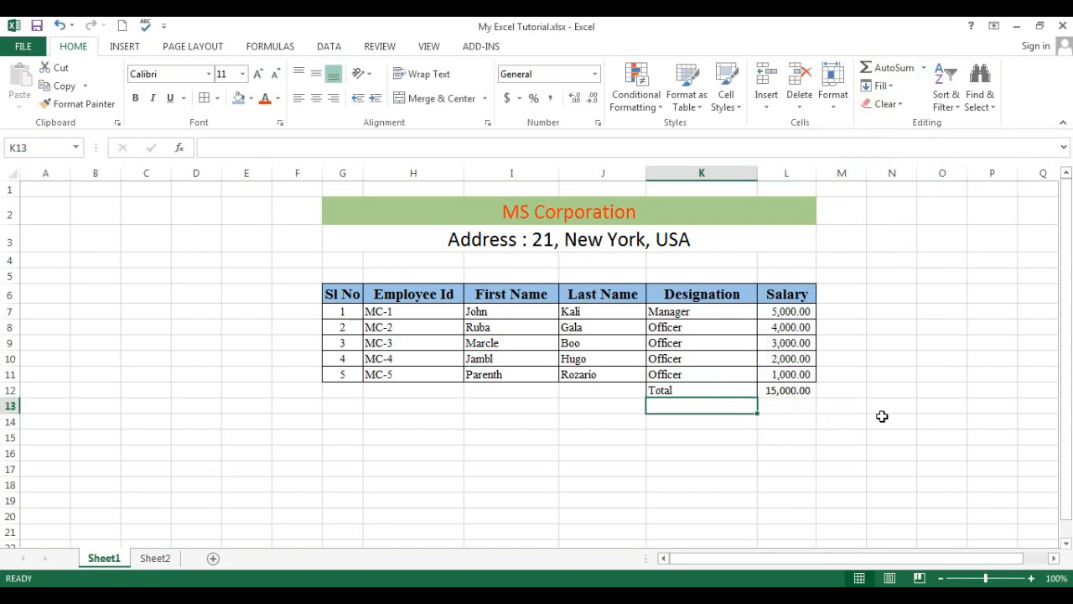
pyautogui.click(882, 416)
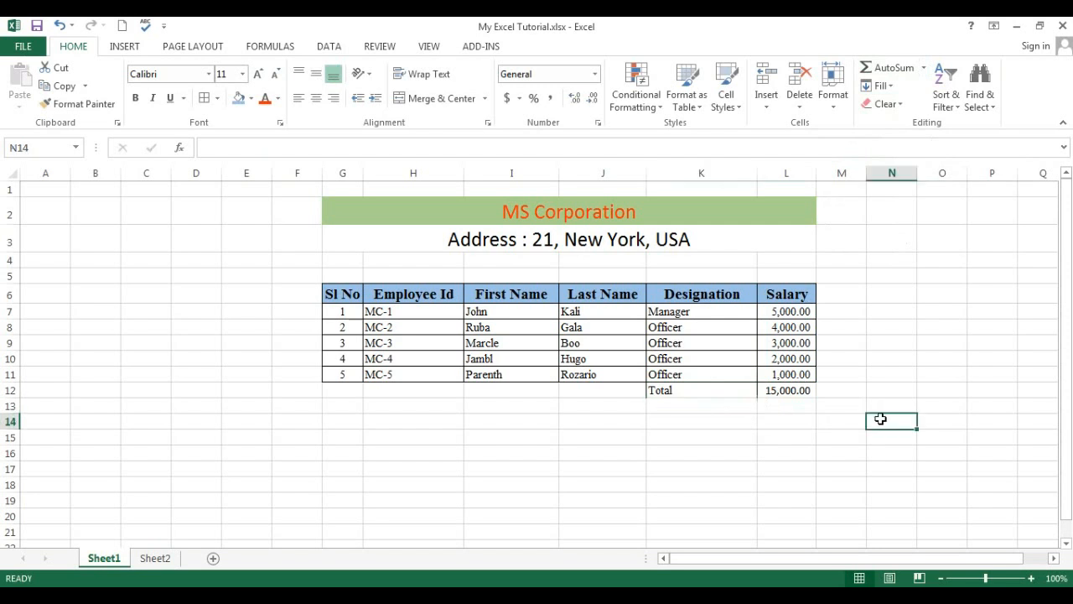
# Apply all borders to the total row cells K12:L12.
pyautogui.click(797, 392)
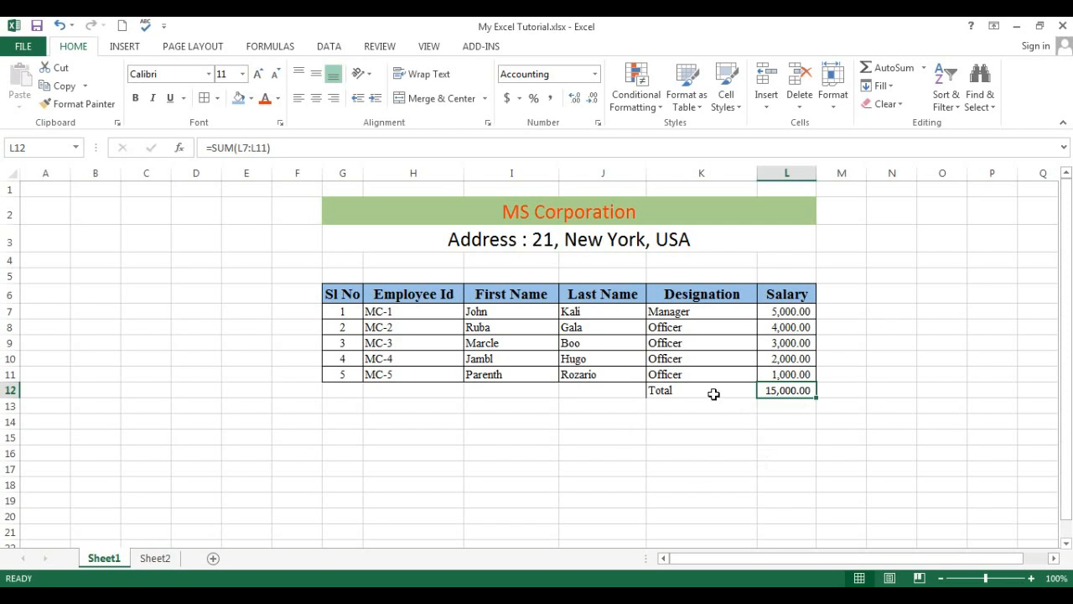
pyautogui.click(755, 436)
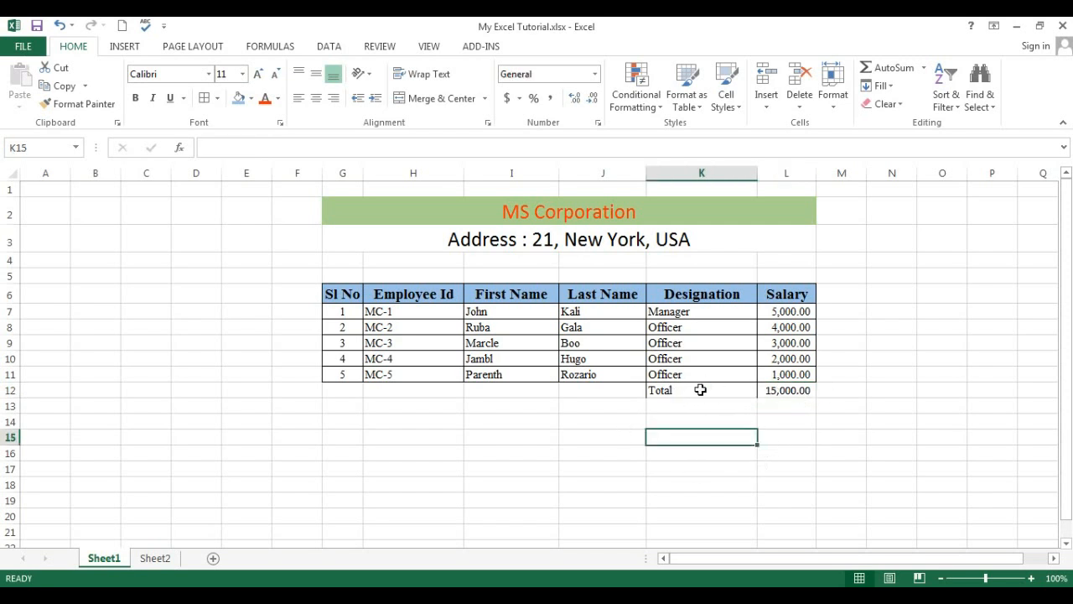
pyautogui.moveTo(697, 393); pyautogui.dragTo(765, 392)
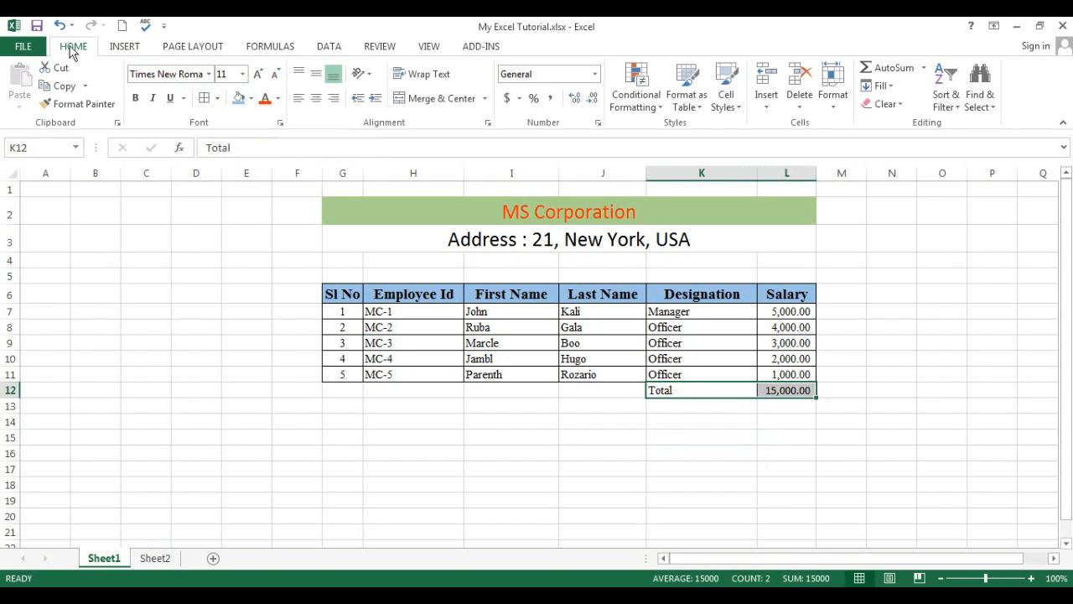
pyautogui.click(218, 99)
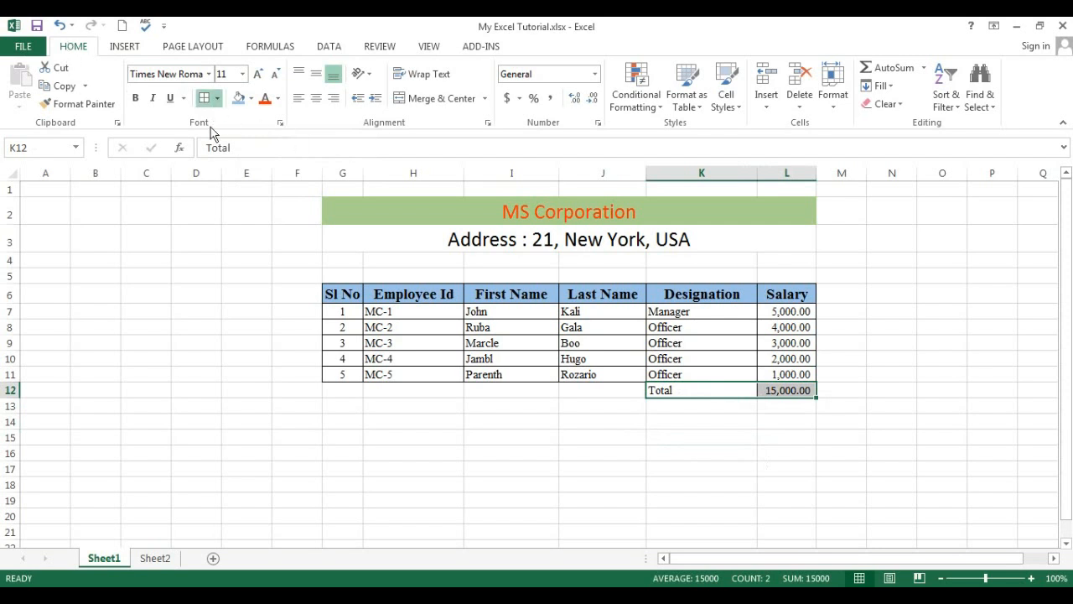
pyautogui.click(244, 230)
pyautogui.click(838, 543)
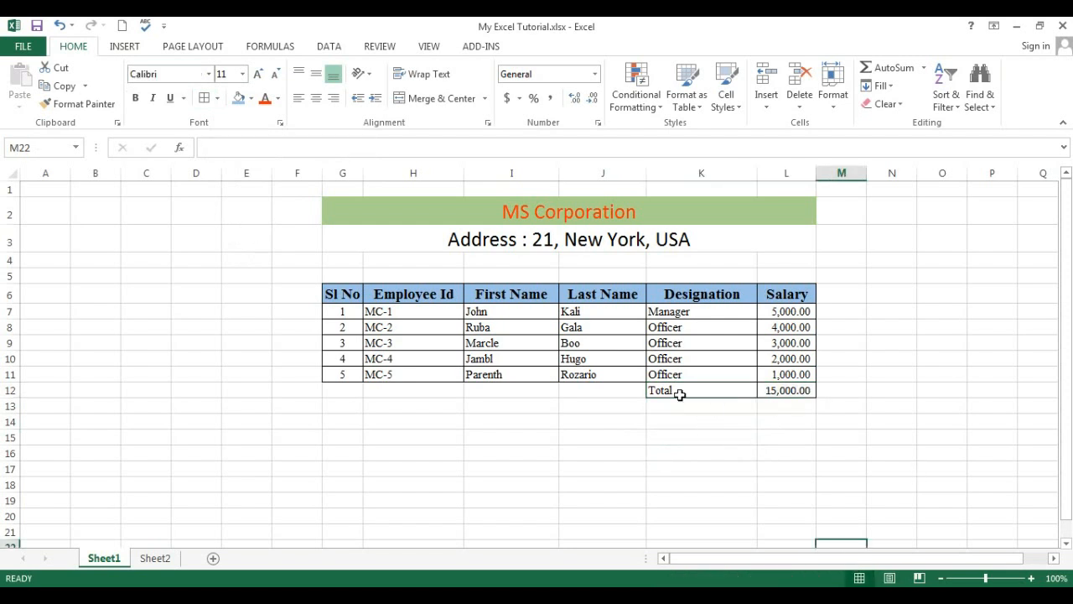
# Increase the font size of the total row cells K12:L12 to 16.
pyautogui.moveTo(680, 390); pyautogui.dragTo(773, 391)
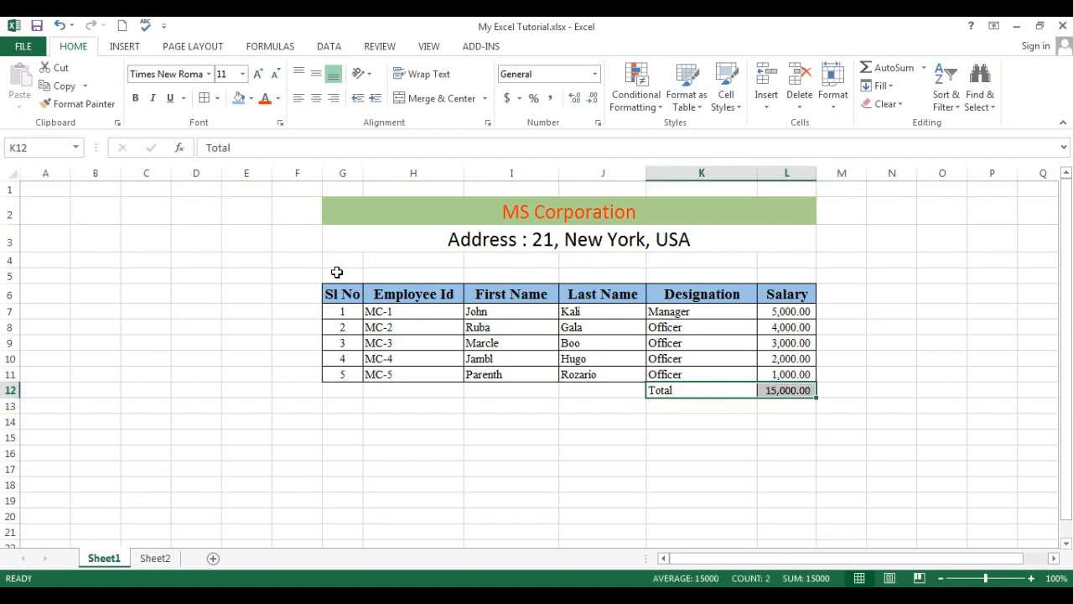
pyautogui.click(258, 75)
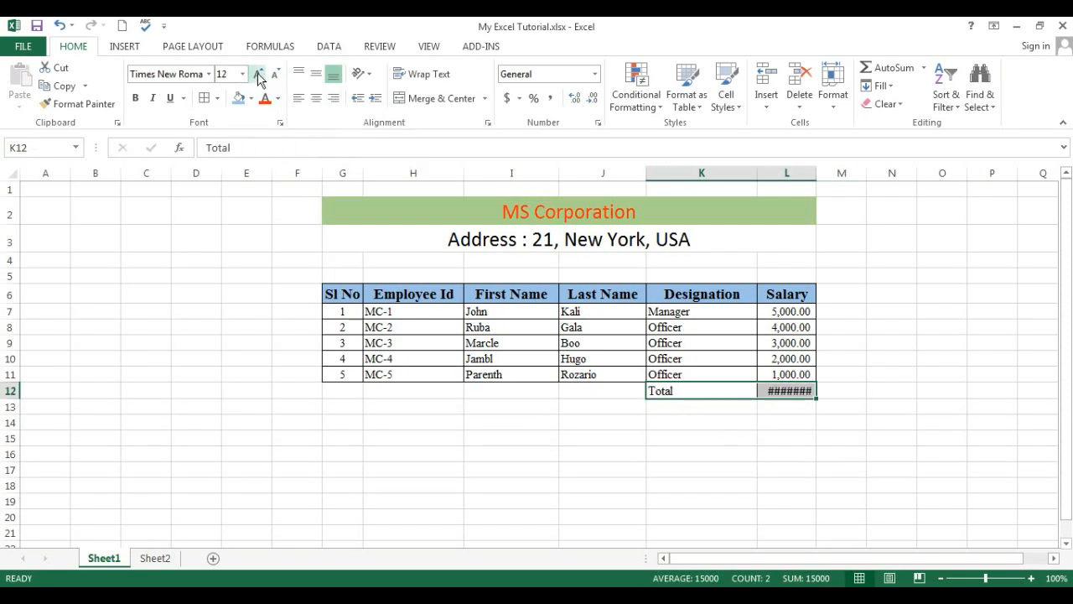
pyautogui.click(258, 75)
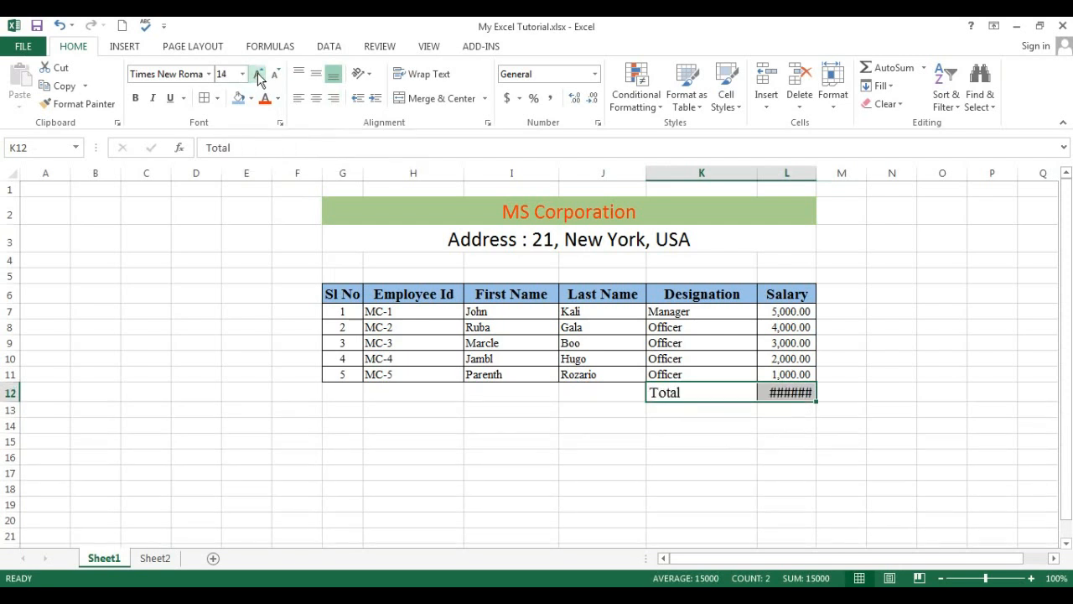
pyautogui.click(259, 76)
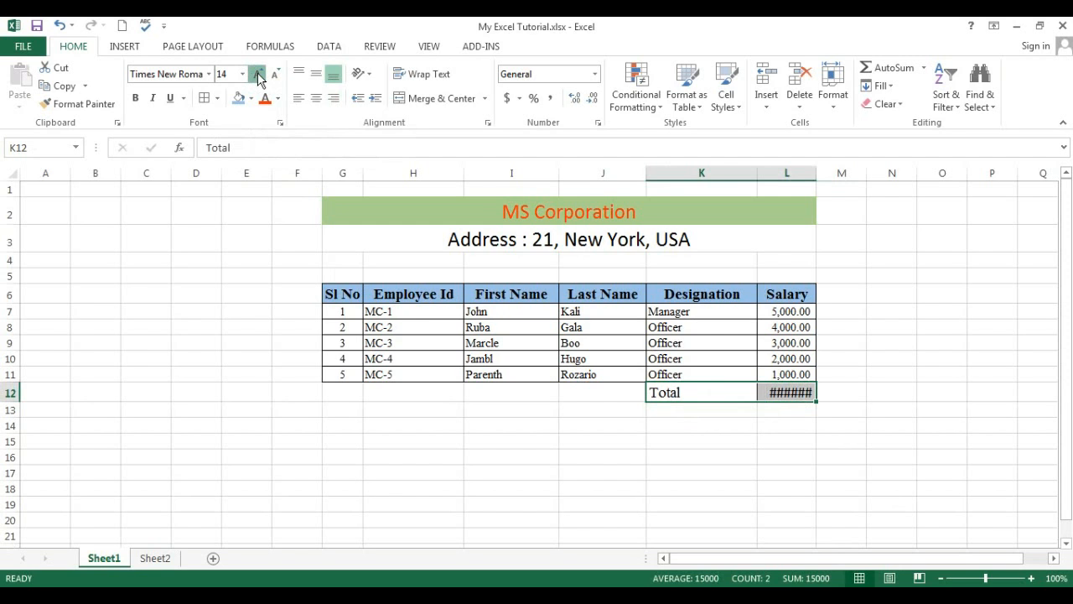
pyautogui.click(673, 493)
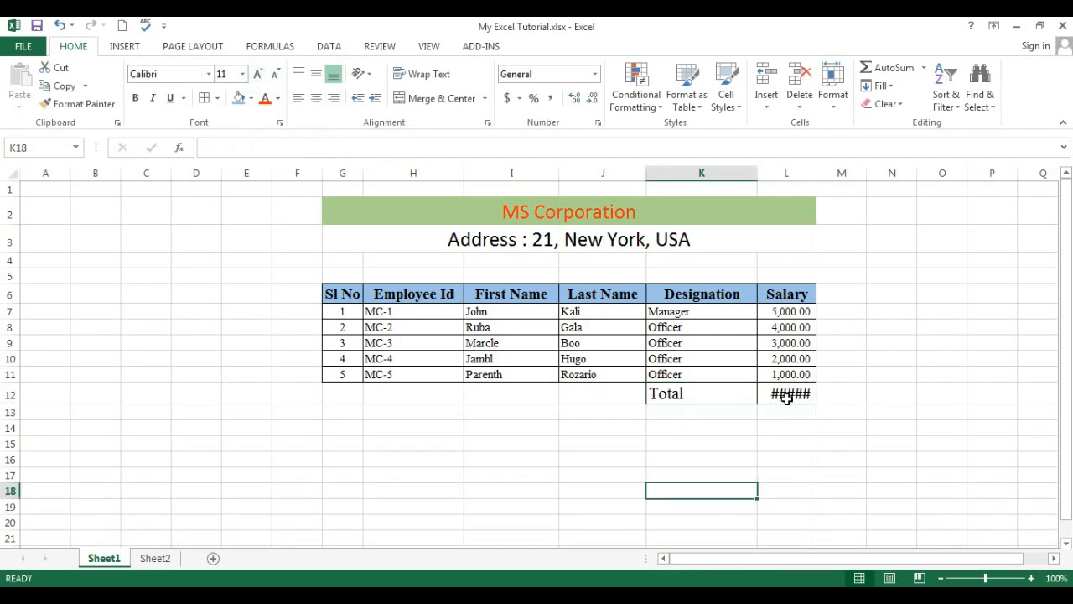
# Widen the Salary column L enough to fit the enlarged total in L12.
pyautogui.moveTo(787, 394)
pyautogui.moveTo(817, 174); pyautogui.dragTo(817, 173)
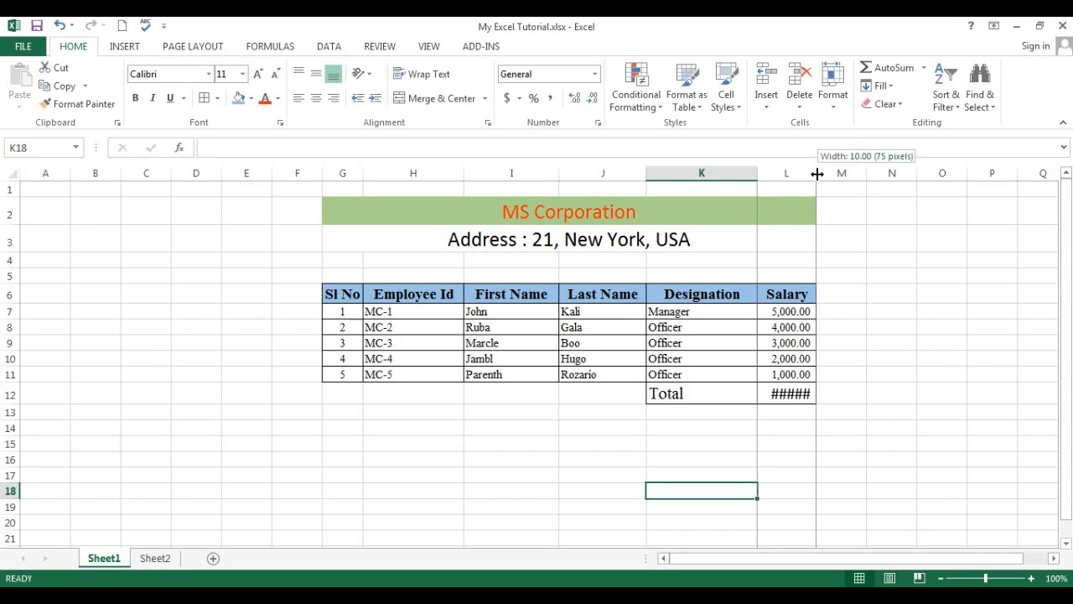
pyautogui.moveTo(822, 174); pyautogui.dragTo(846, 182)
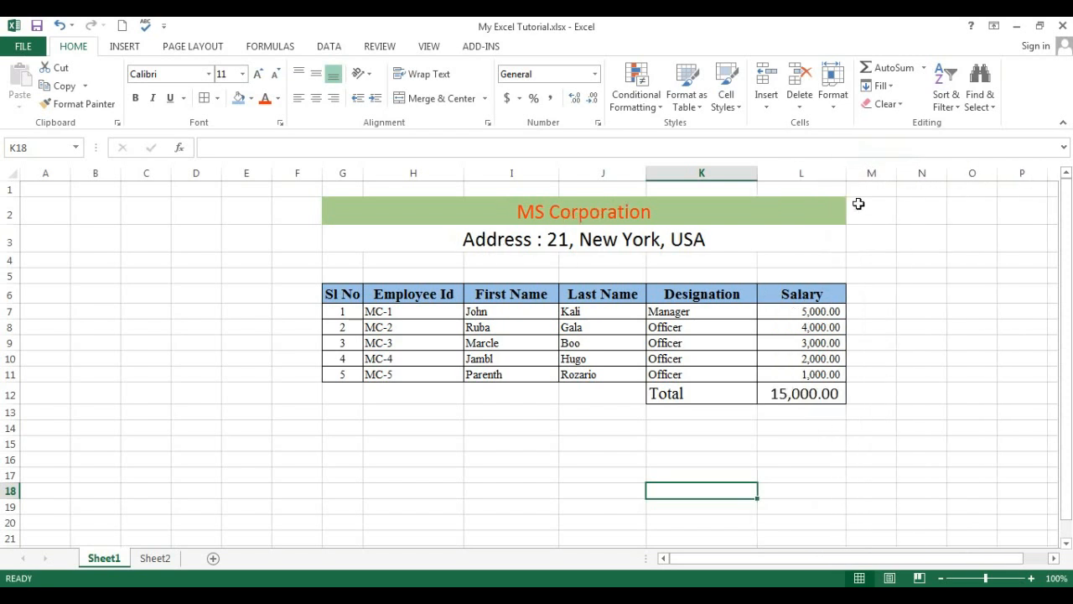
pyautogui.click(803, 393)
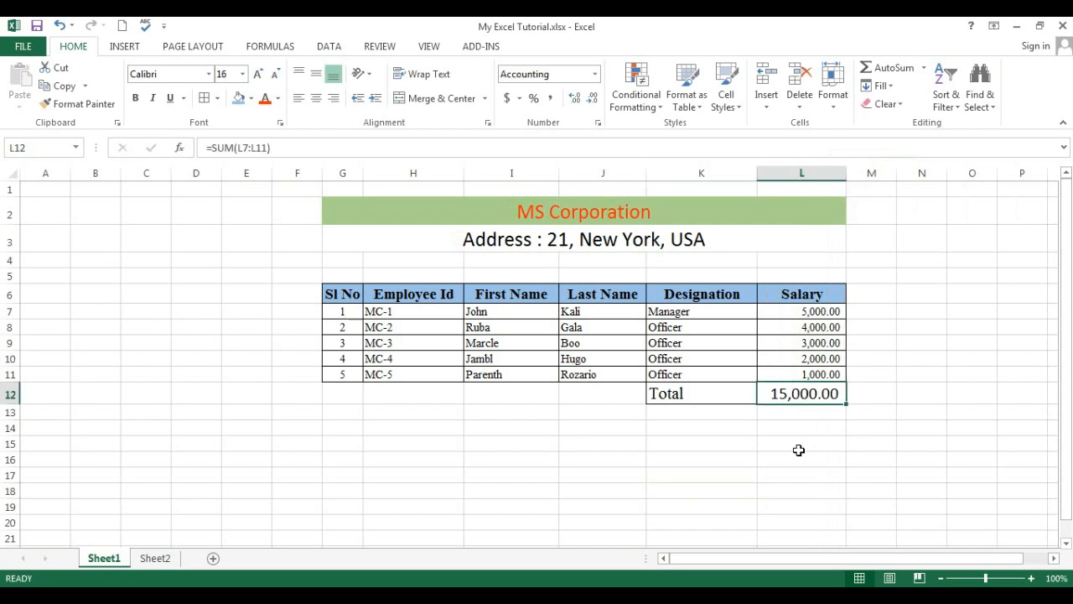
pyautogui.click(800, 444)
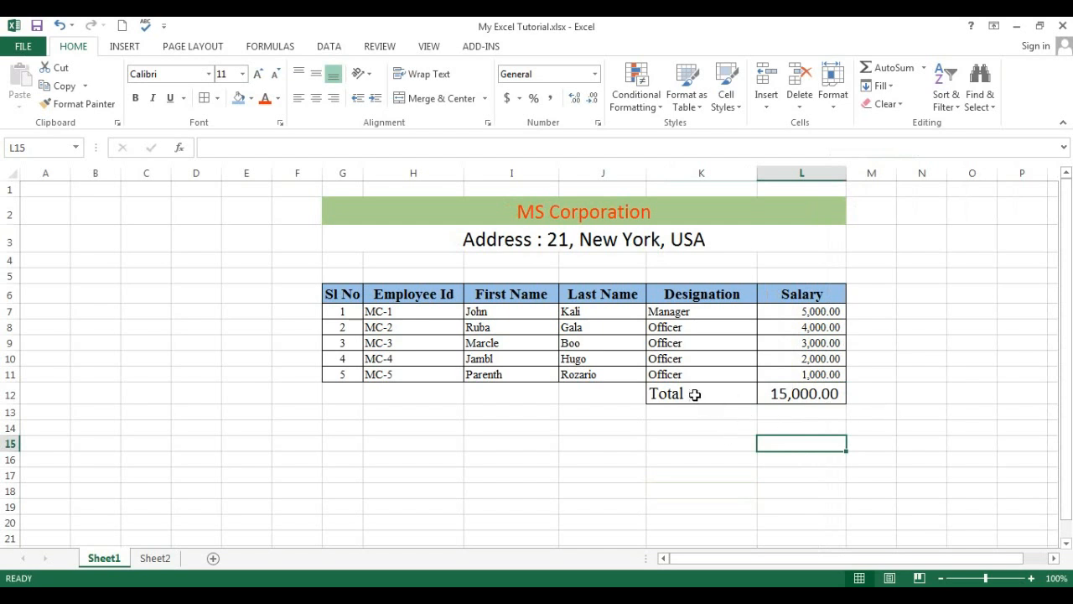
# Center the contents of the total row cells K12:L12 horizontally.
pyautogui.click(742, 394)
pyautogui.moveTo(742, 394); pyautogui.dragTo(764, 393)
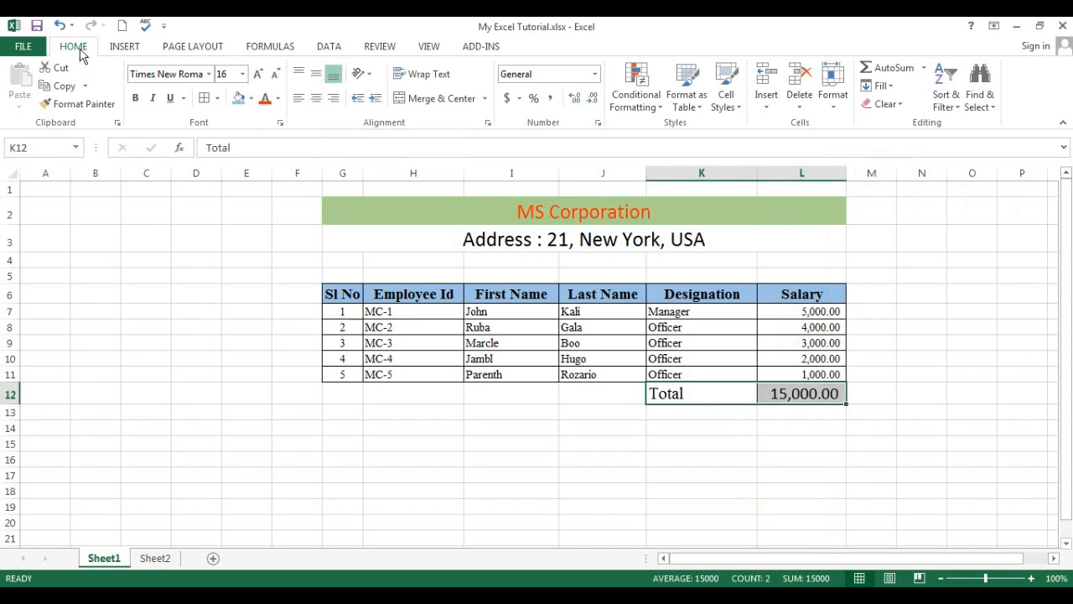
pyautogui.click(315, 101)
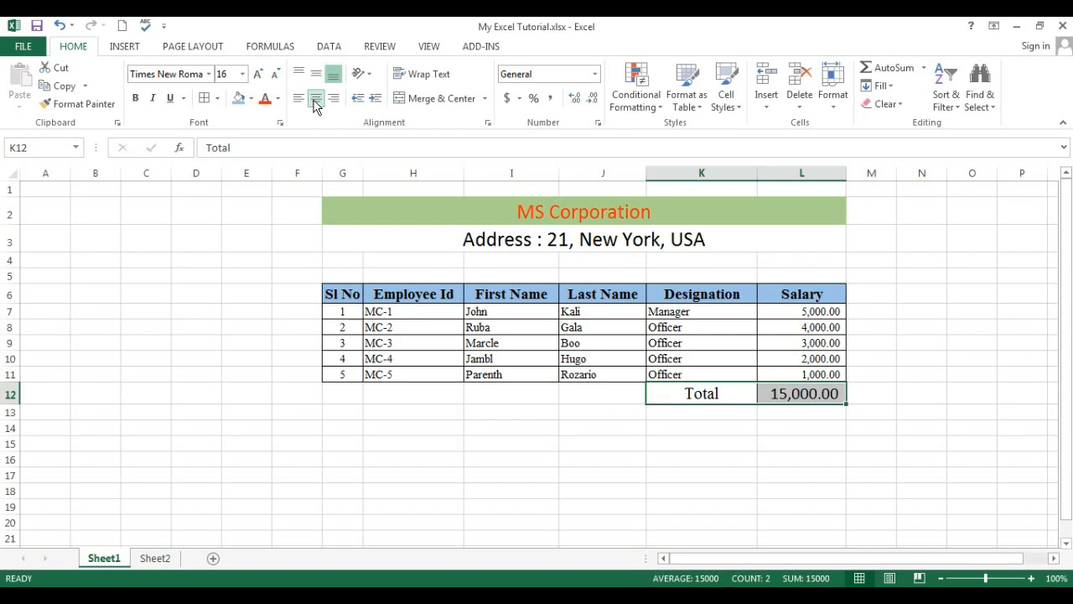
pyautogui.click(783, 429)
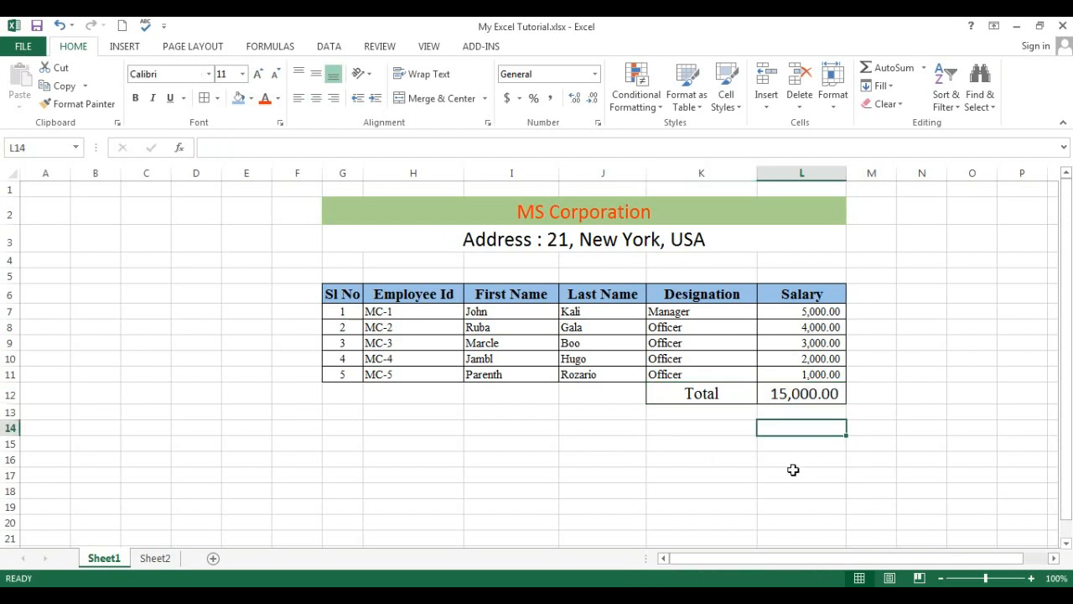
# Make the label and amount in the total row K12:L12 bold.
pyautogui.moveTo(691, 393); pyautogui.dragTo(802, 394)
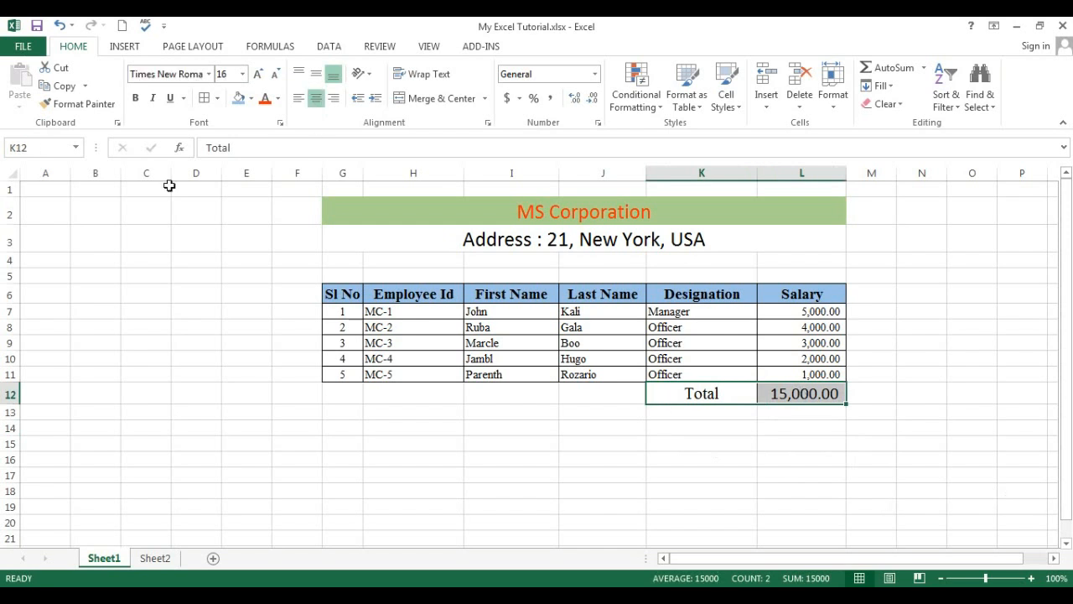
pyautogui.click(136, 98)
pyautogui.click(719, 503)
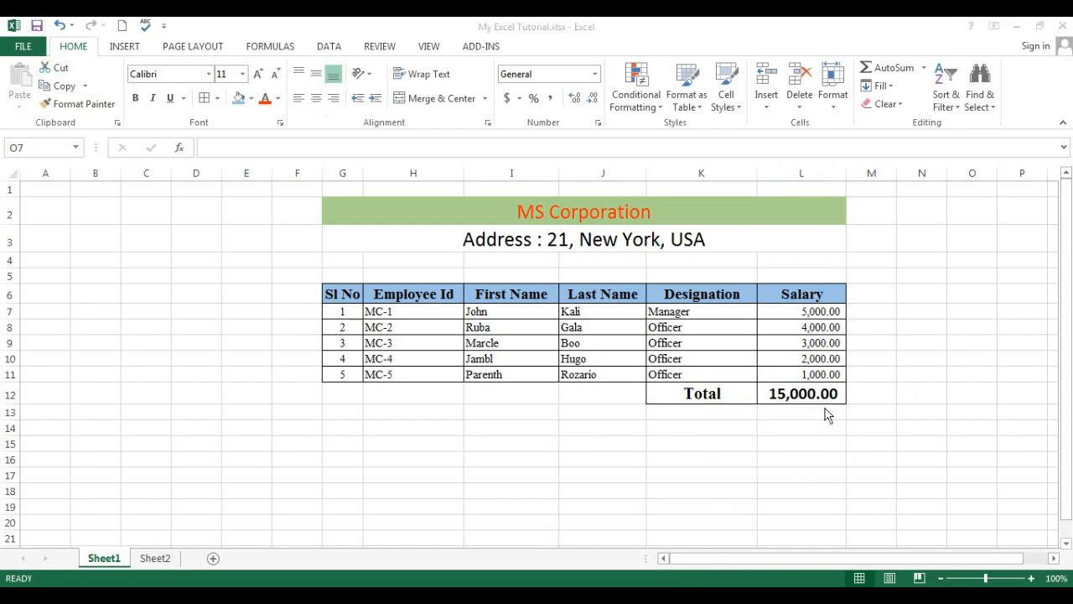
# Decrease the decimals of the salaries and their total in L7:L12 to zero decimal places.
pyautogui.click(808, 310)
pyautogui.moveTo(809, 311); pyautogui.dragTo(817, 394)
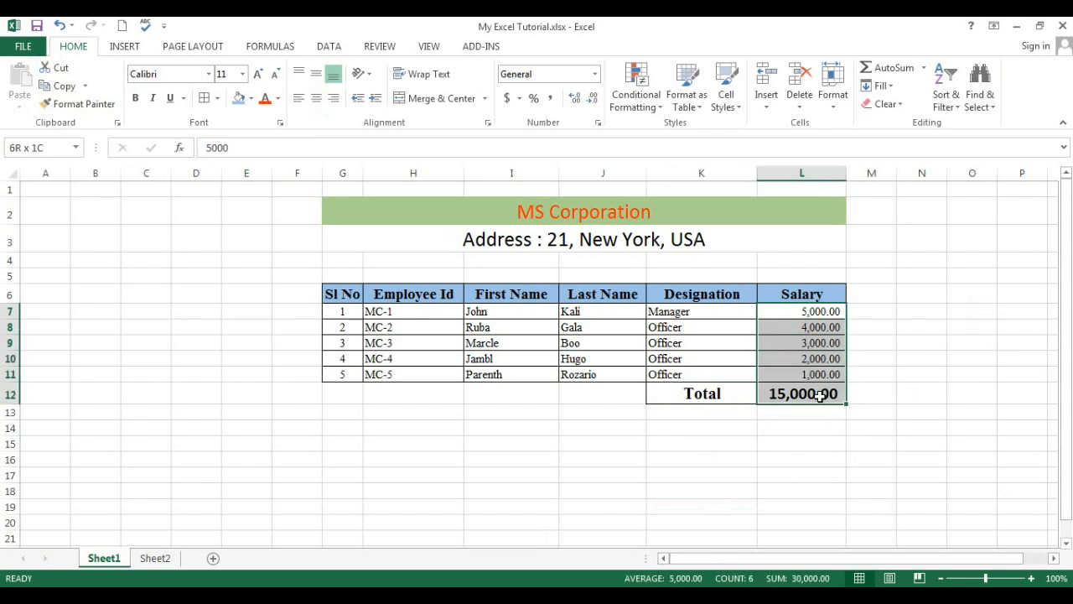
pyautogui.click(594, 102)
pyautogui.click(594, 103)
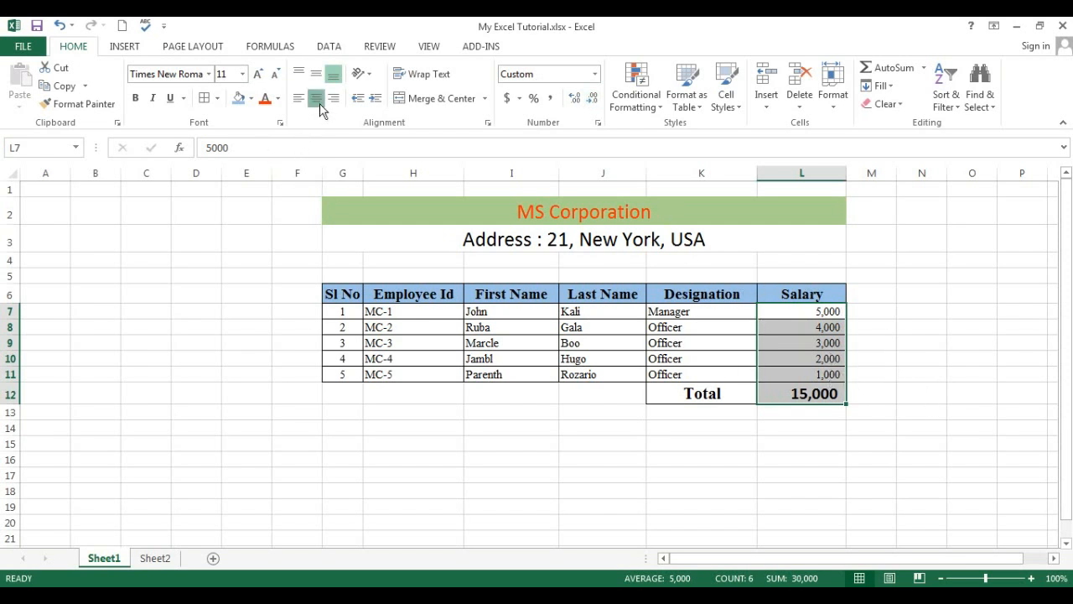
pyautogui.click(920, 296)
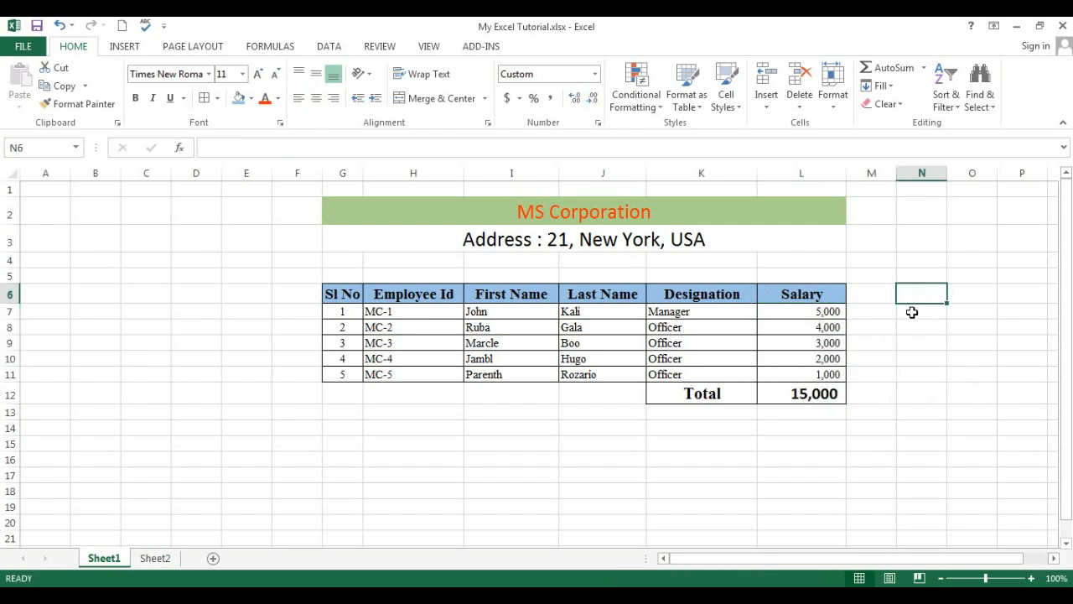
pyautogui.moveTo(827, 310); pyautogui.dragTo(829, 395)
pyautogui.click(916, 392)
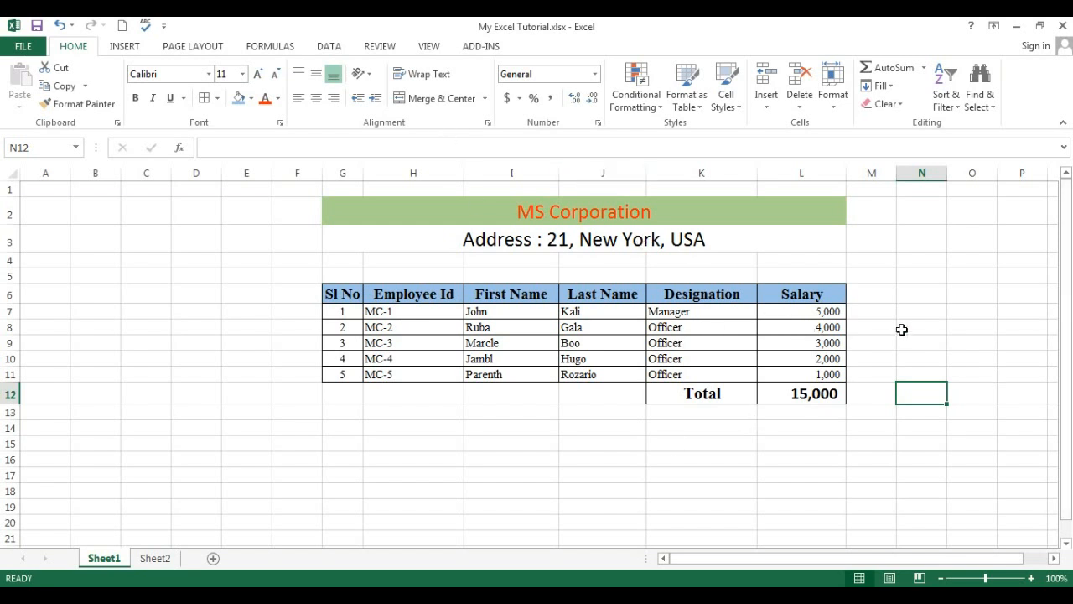
# Start a Greater Than conditional formatting rule for the salaries in L7:L11 with 3000 as the threshold.
pyautogui.moveTo(803, 311); pyautogui.dragTo(803, 383)
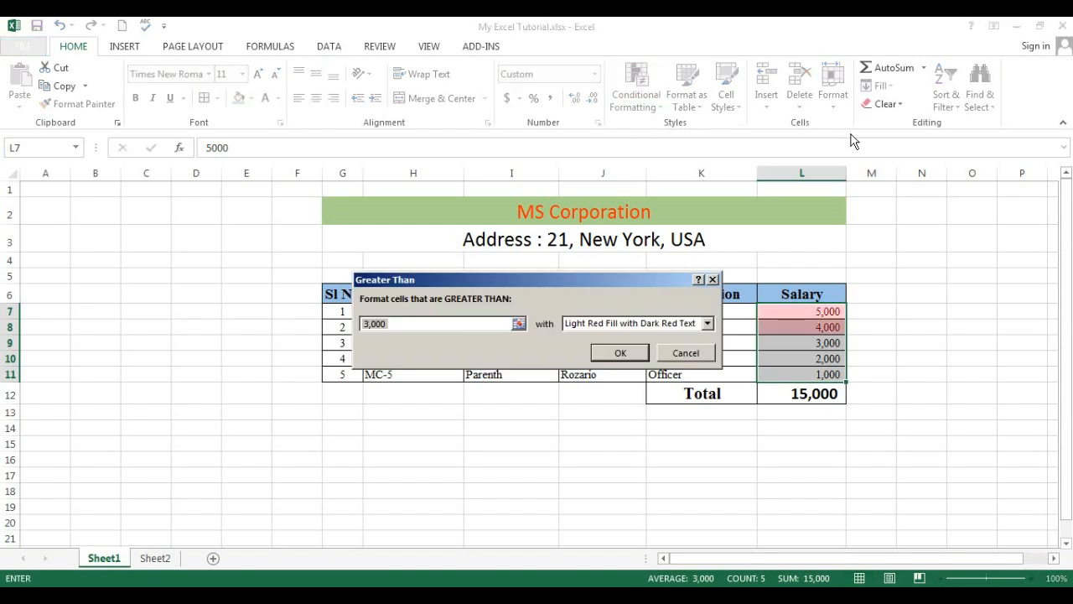
pyautogui.moveTo(493, 282); pyautogui.dragTo(410, 278)
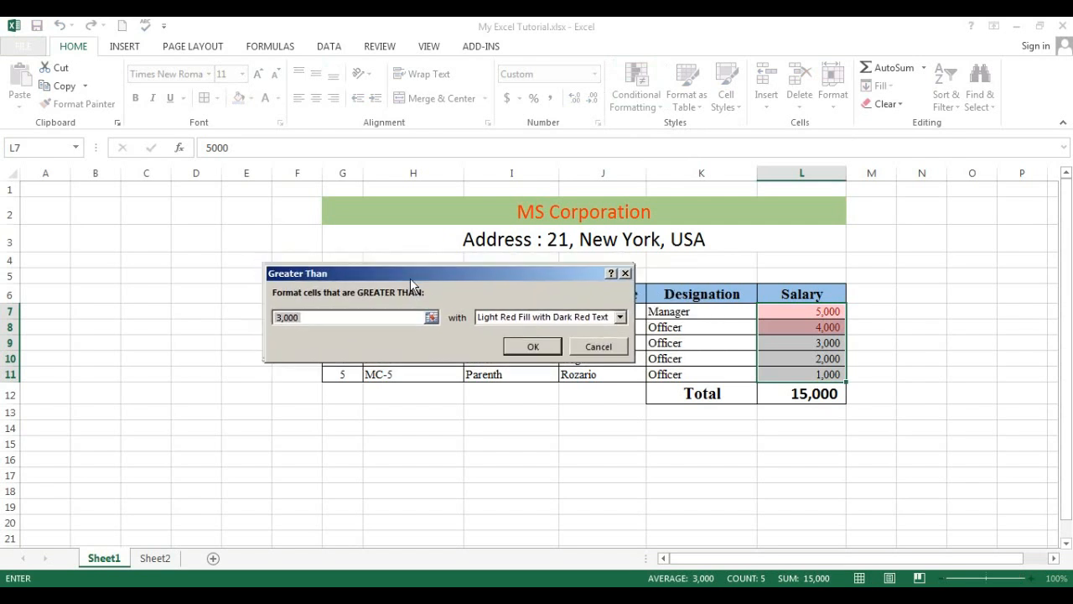
pyautogui.click(357, 320)
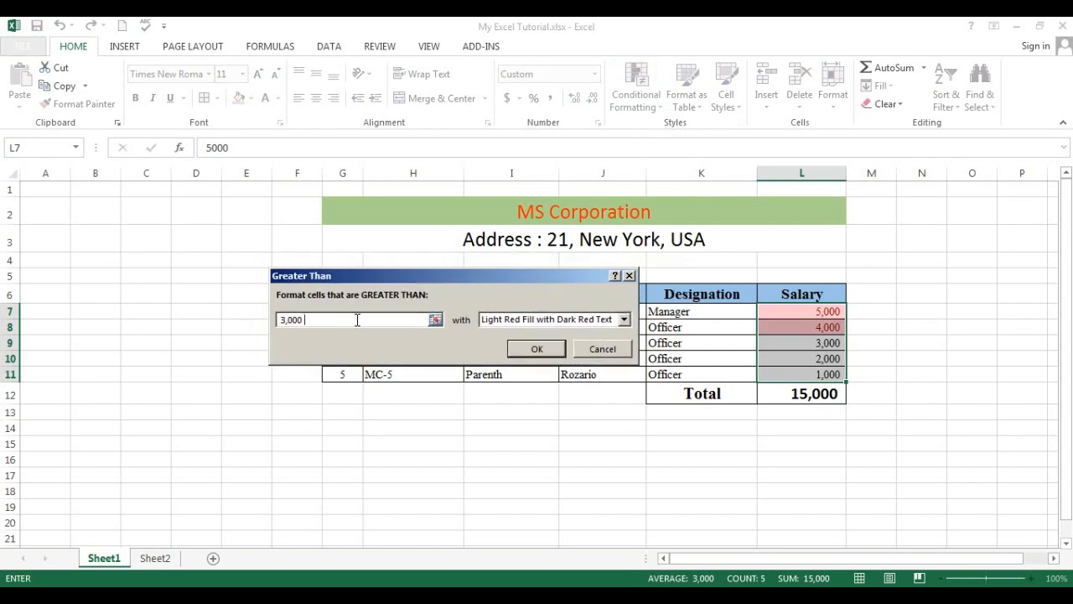
pyautogui.press('BackSpace')
pyautogui.press('BackSpace')
pyautogui.press('BackSpace')
pyautogui.press('BackSpace')
pyautogui.press('BackSpace')
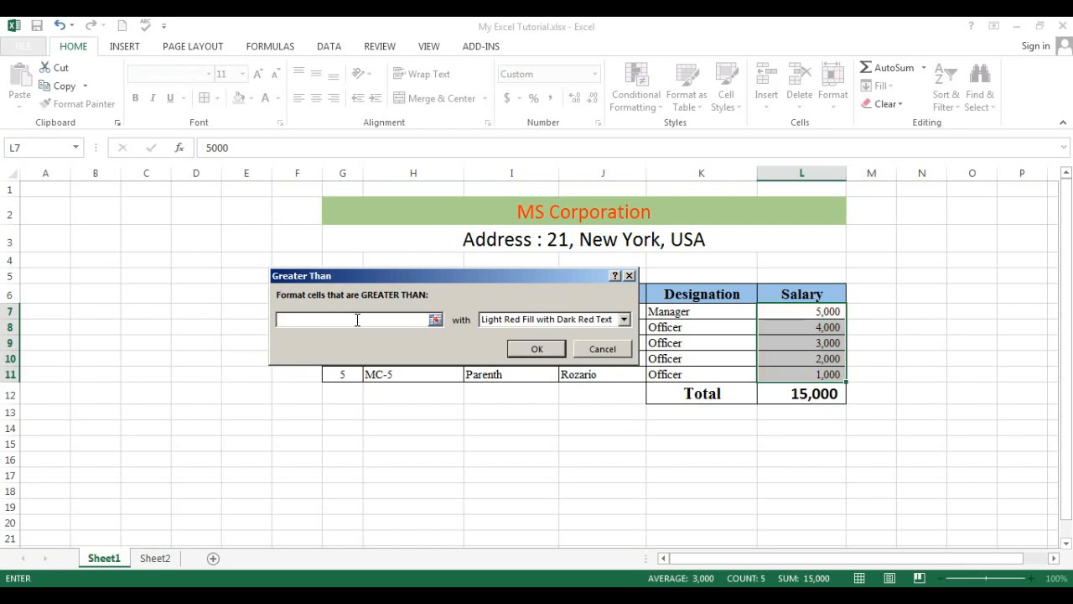
pyautogui.write('300')
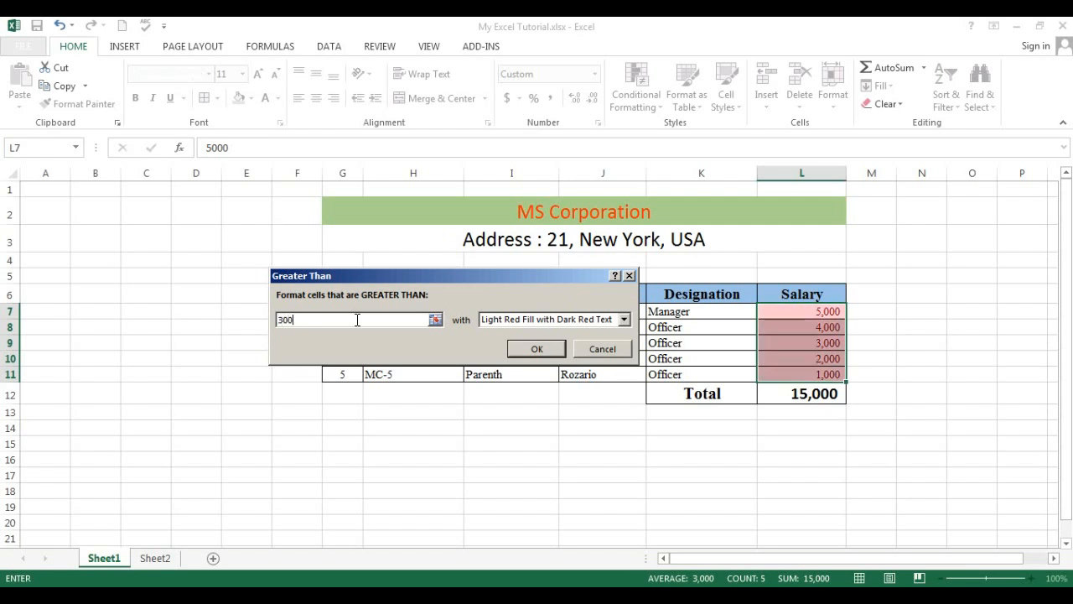
pyautogui.write('0')
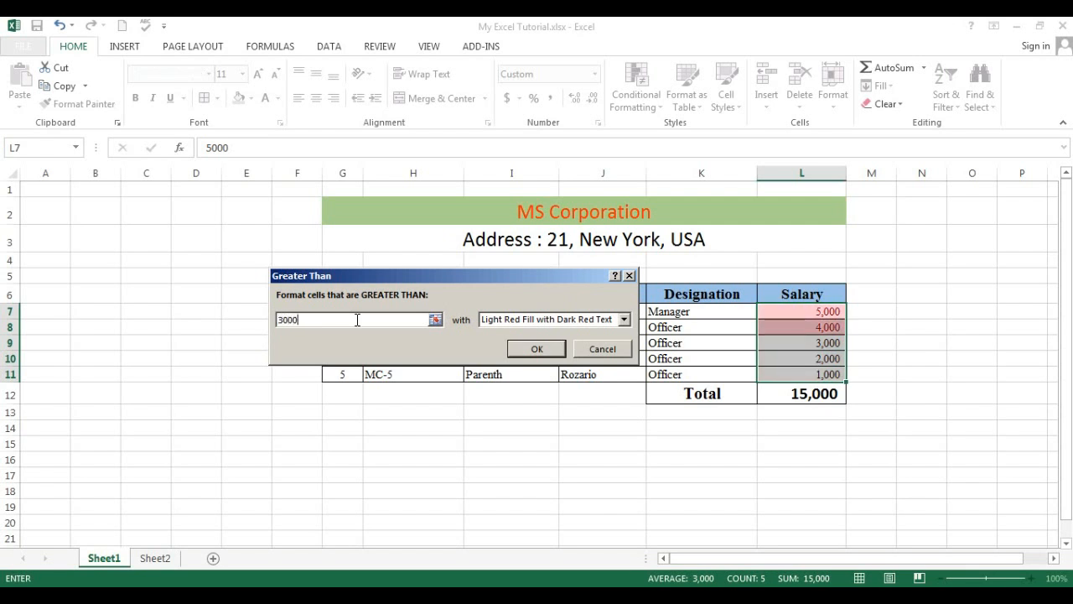
# Apply the Greater Than rule to the salaries with Yellow Fill with Dark Yellow Text.
pyautogui.click(625, 319)
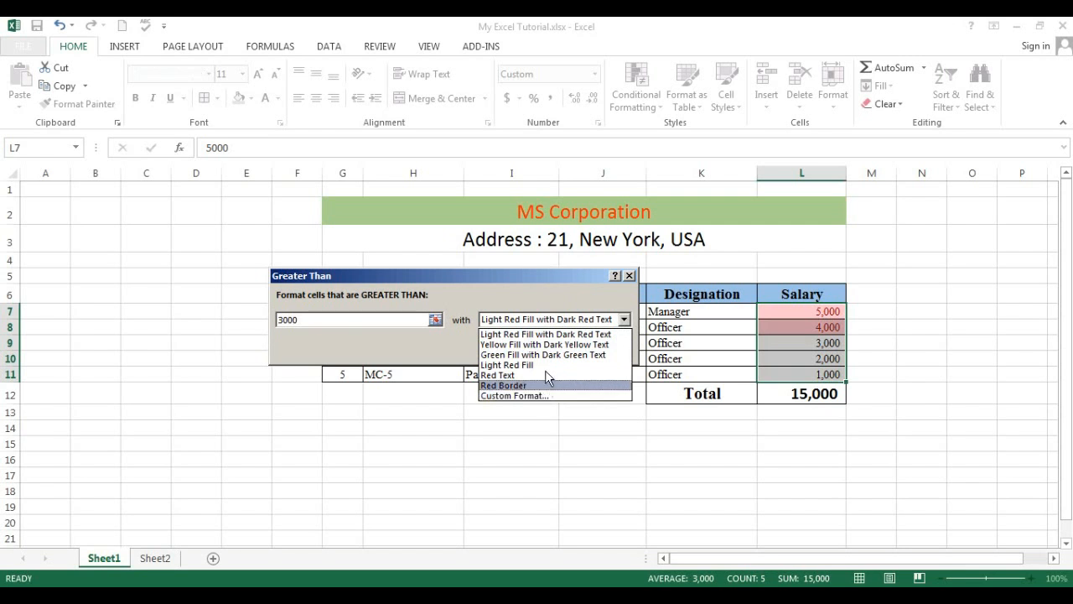
pyautogui.click(545, 345)
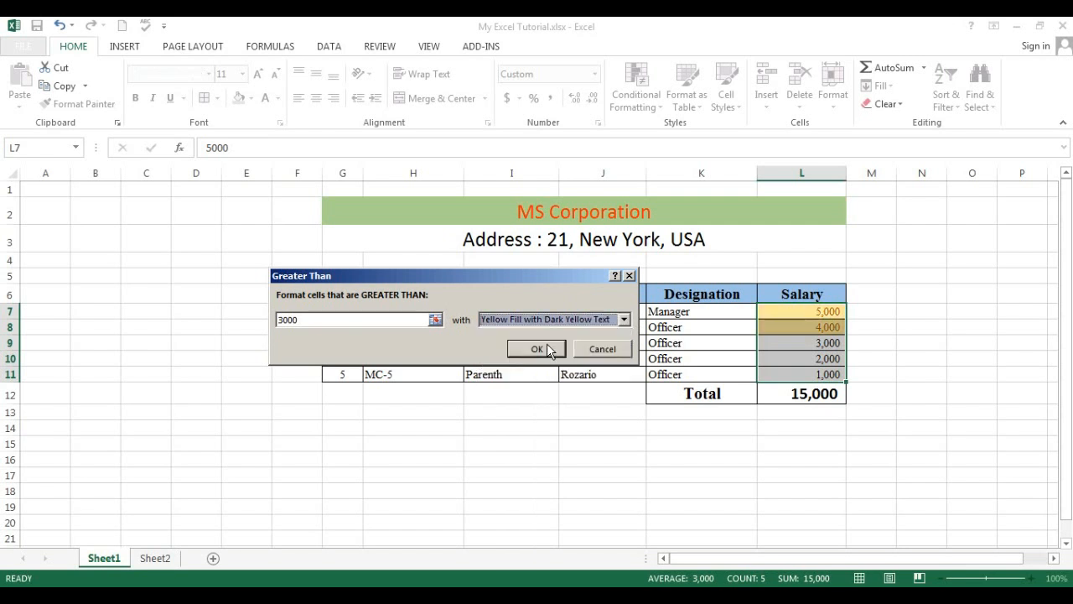
pyautogui.click(555, 350)
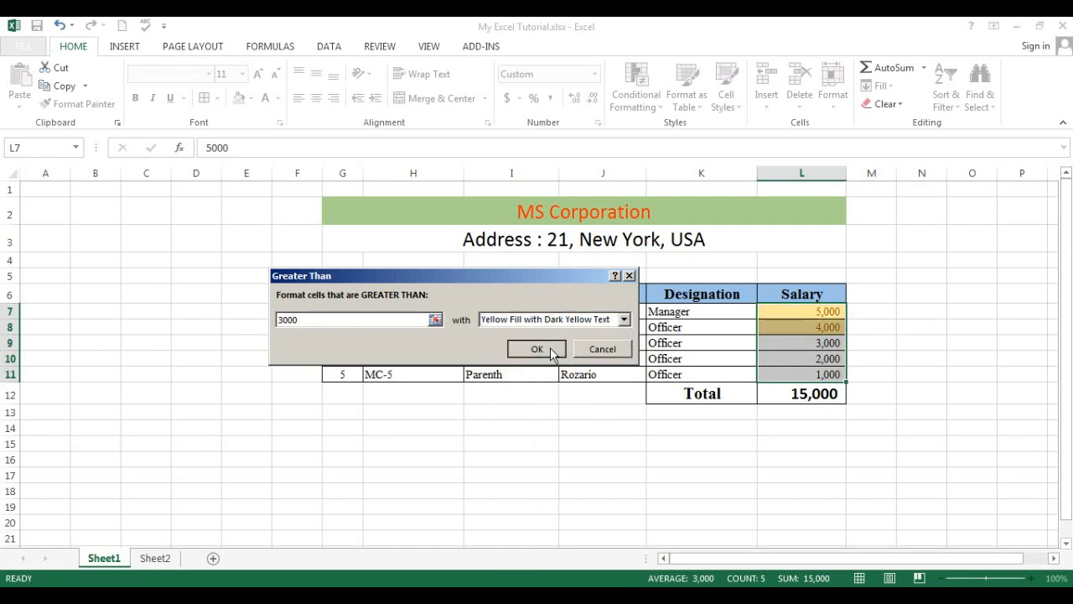
pyautogui.click(949, 310)
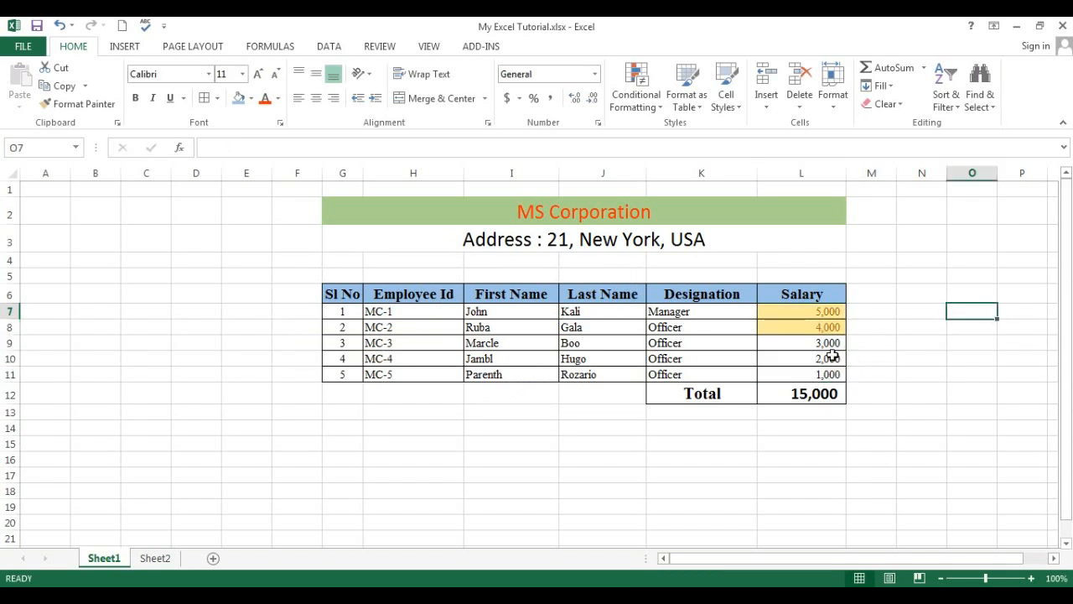
pyautogui.moveTo(803, 311); pyautogui.dragTo(808, 326)
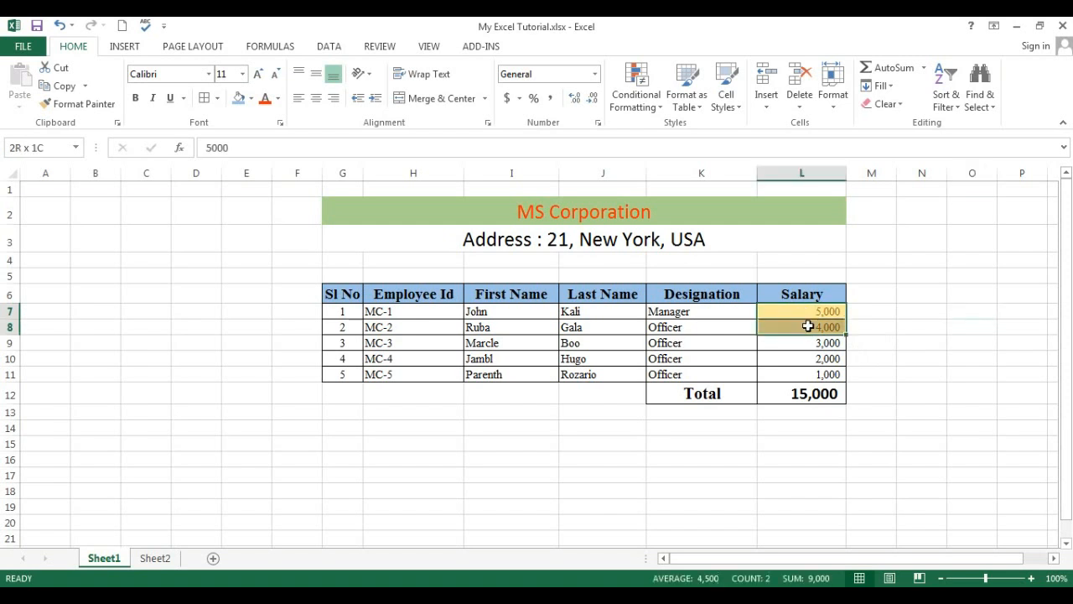
pyautogui.click(922, 321)
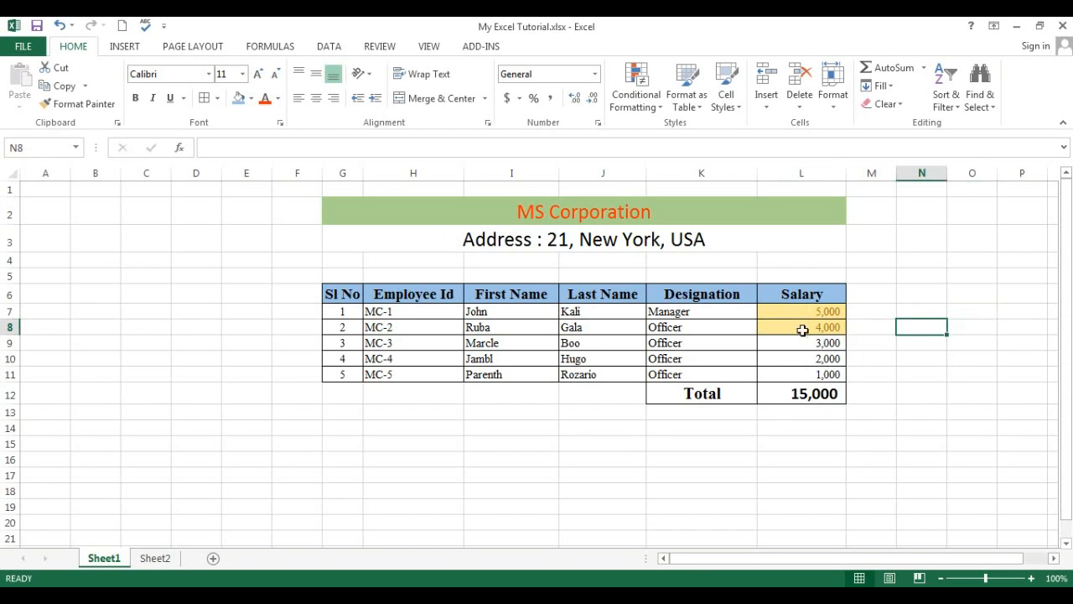
# Start a Less Than conditional formatting rule for the salaries in L7:L11 with 2000 as the threshold.
pyautogui.moveTo(803, 312); pyautogui.dragTo(806, 369)
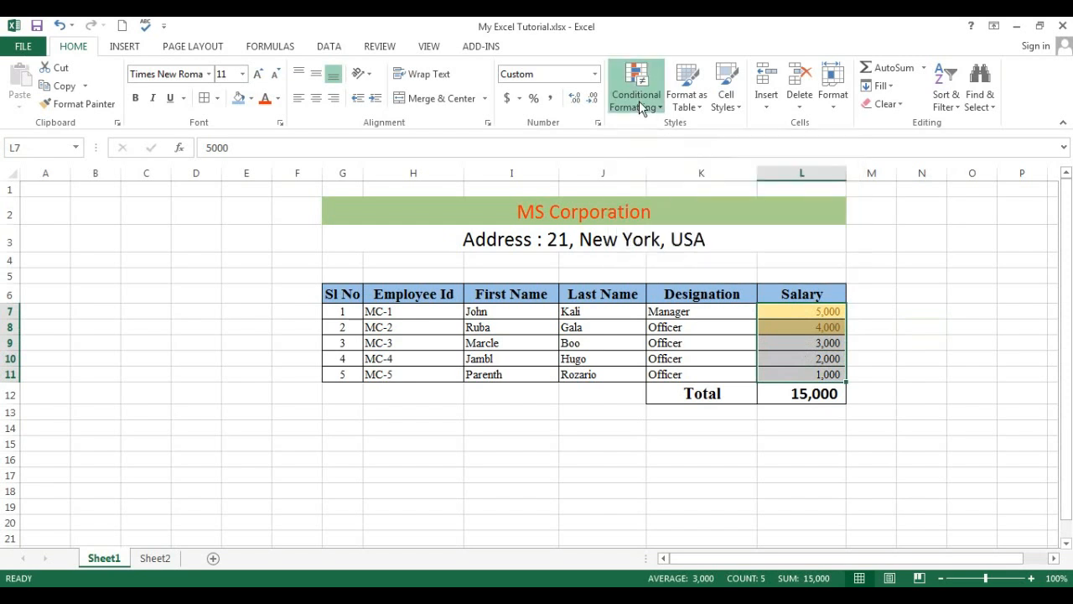
pyautogui.click(841, 168)
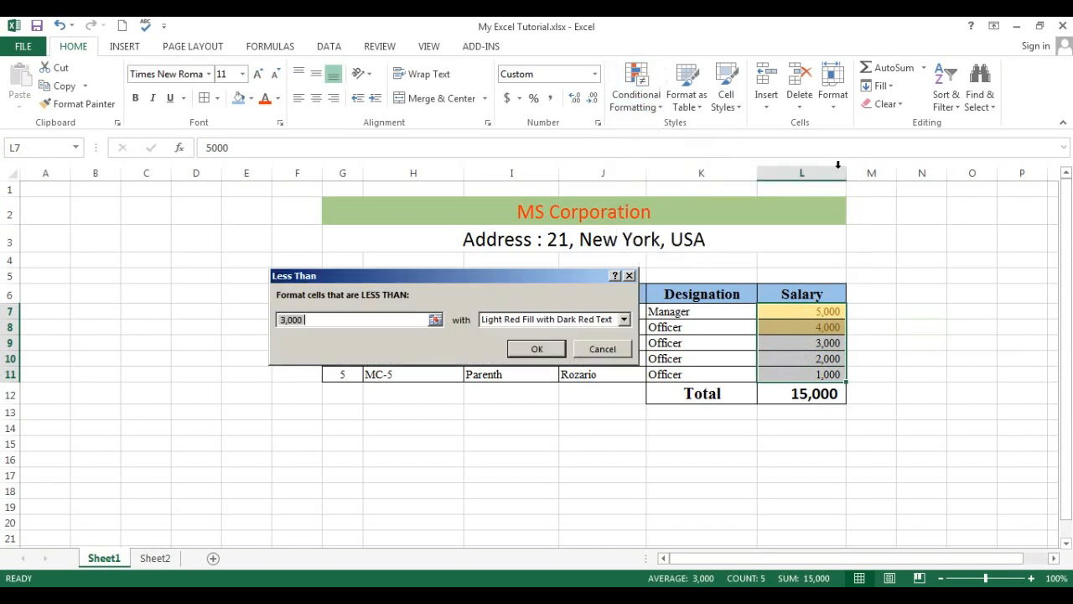
pyautogui.click(338, 320)
pyautogui.press('BackSpace')
pyautogui.press('BackSpace')
pyautogui.press('BackSpace')
pyautogui.press('BackSpace')
pyautogui.press('BackSpace')
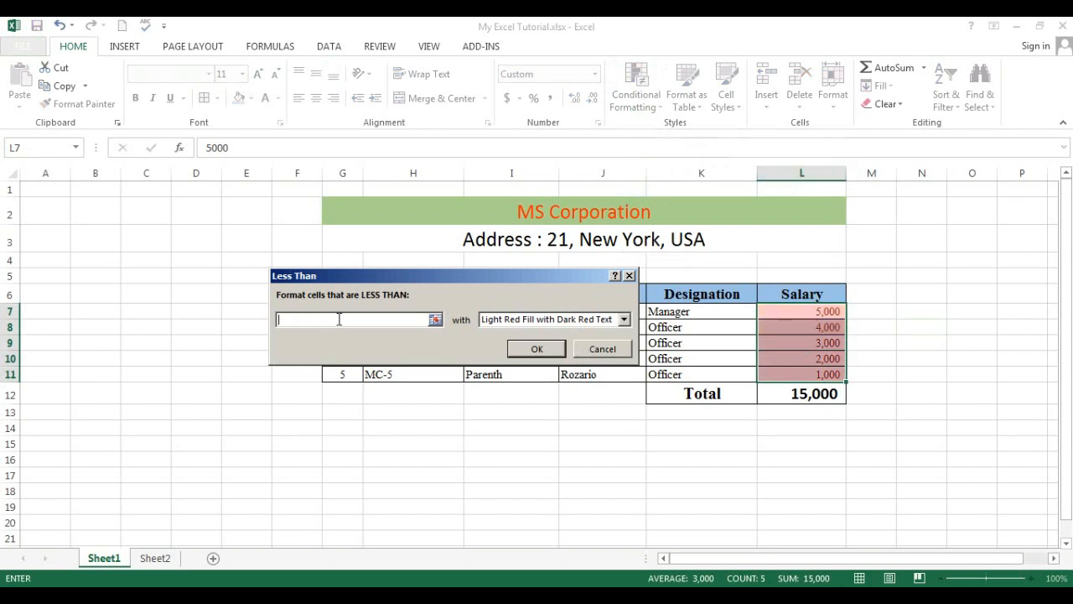
pyautogui.write('2000')
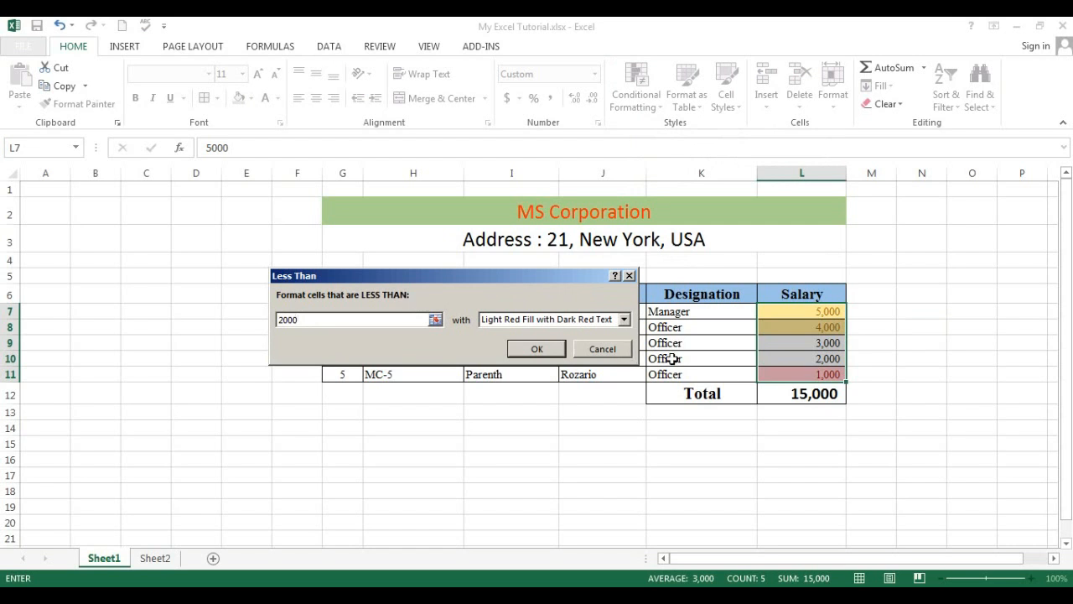
# Give the Less Than rule a custom format with a medium blue-gray background fill.
pyautogui.click(626, 320)
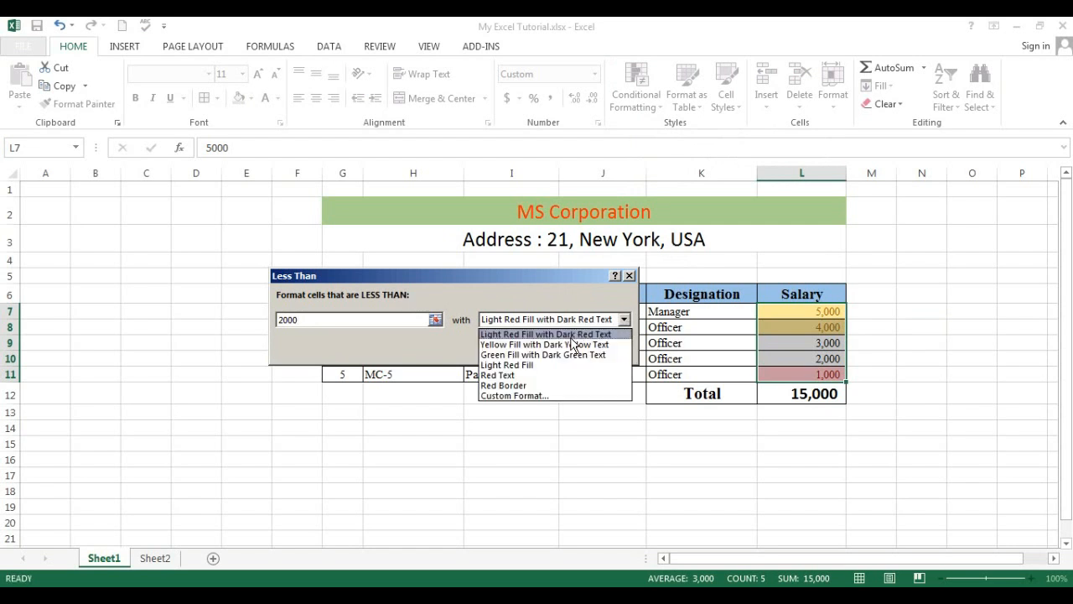
pyautogui.click(528, 398)
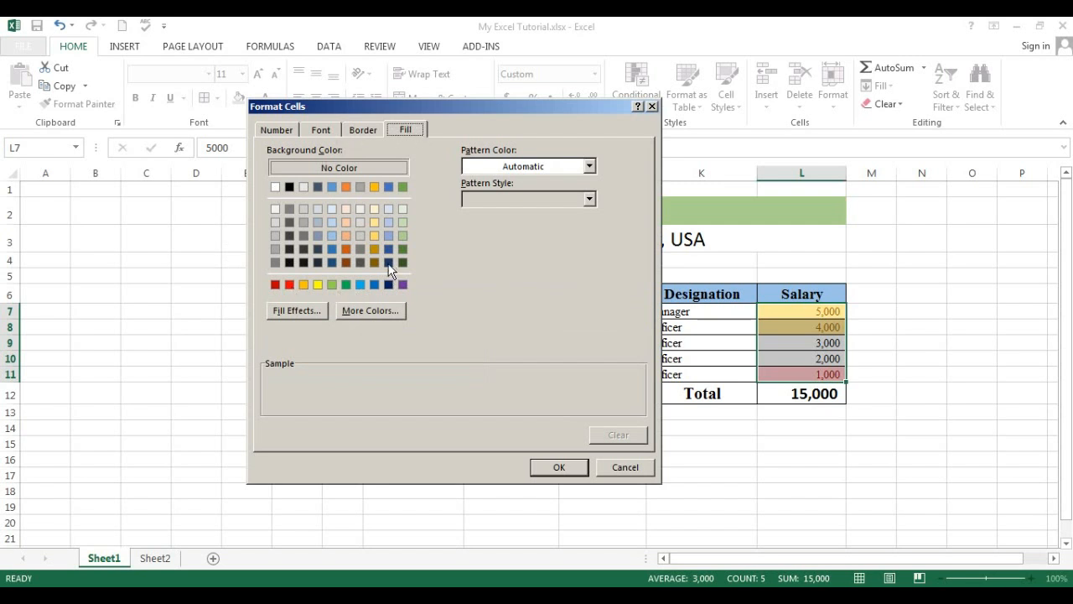
pyautogui.click(318, 235)
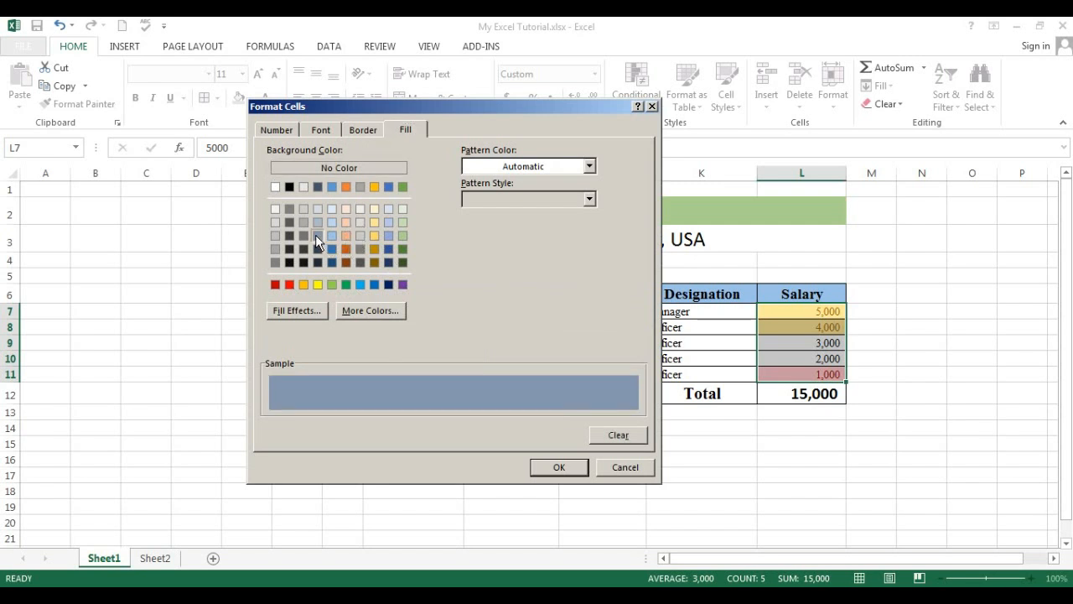
pyautogui.click(556, 470)
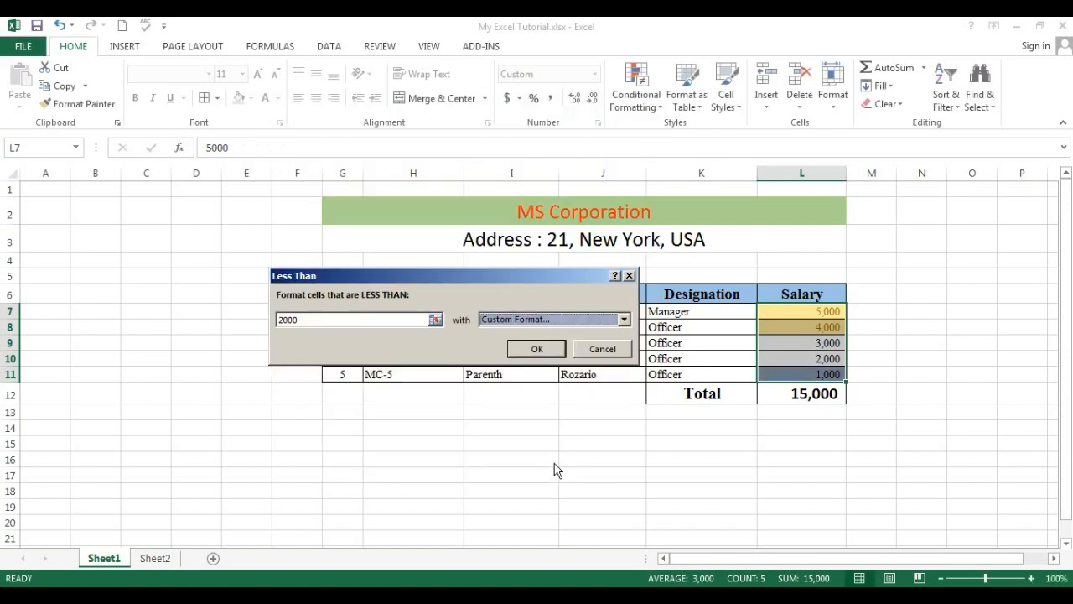
# Set the Less Than rule's threshold to 3000 and apply the rule to the salaries.
pyautogui.click(327, 324)
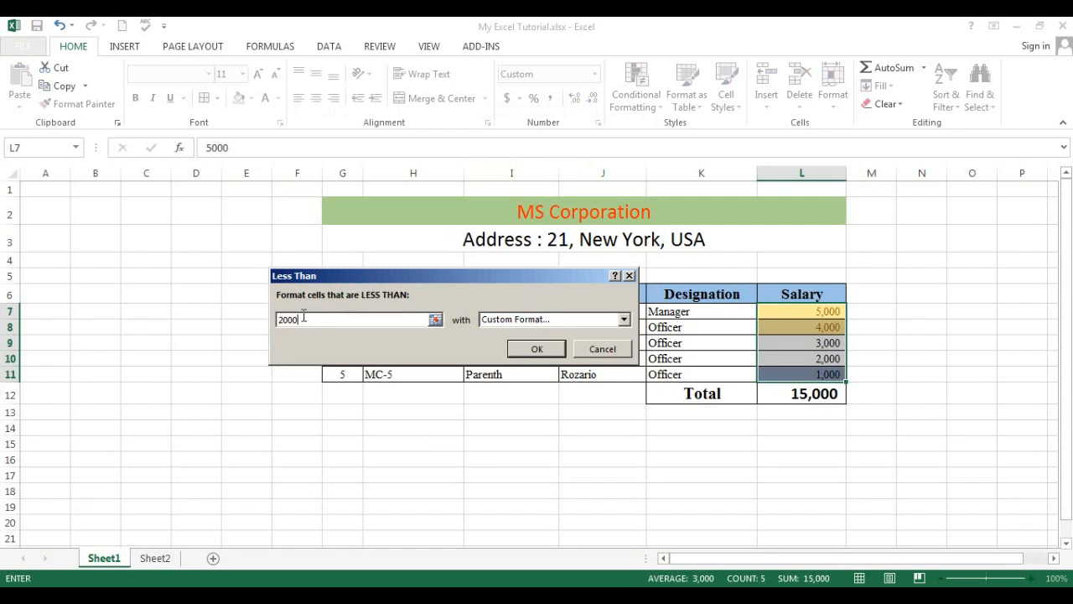
pyautogui.press('BackSpace')
pyautogui.press('BackSpace')
pyautogui.press('BackSpace')
pyautogui.press('BackSpace')
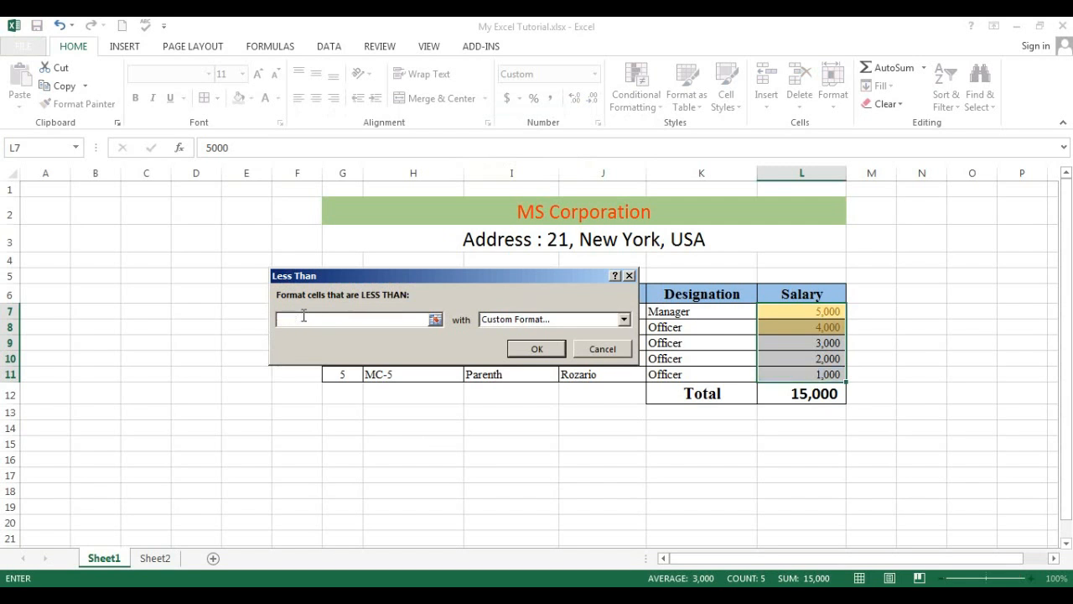
pyautogui.write('3000')
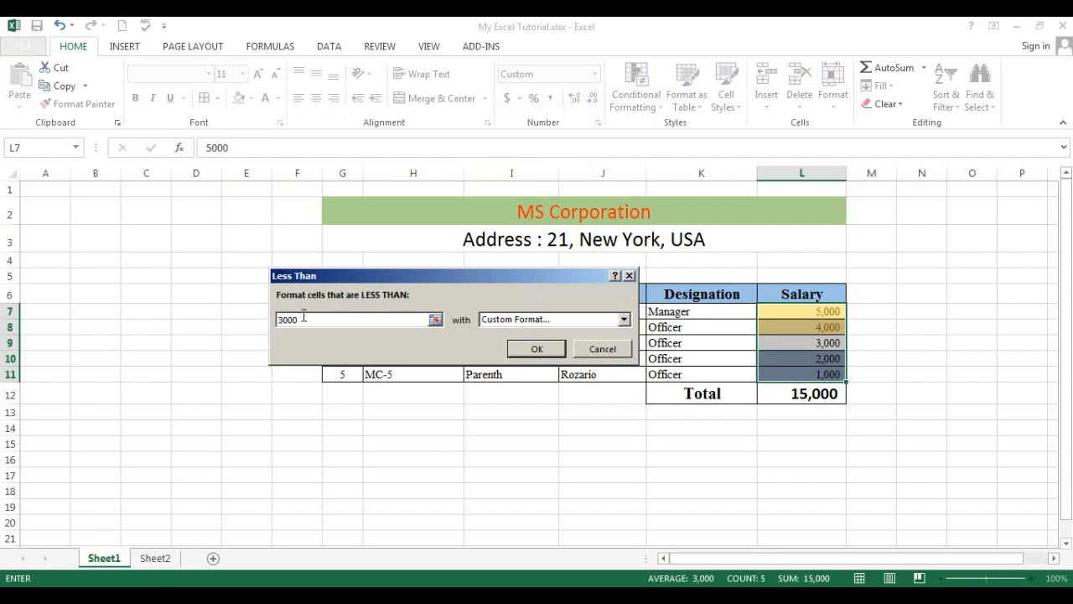
pyautogui.click(541, 349)
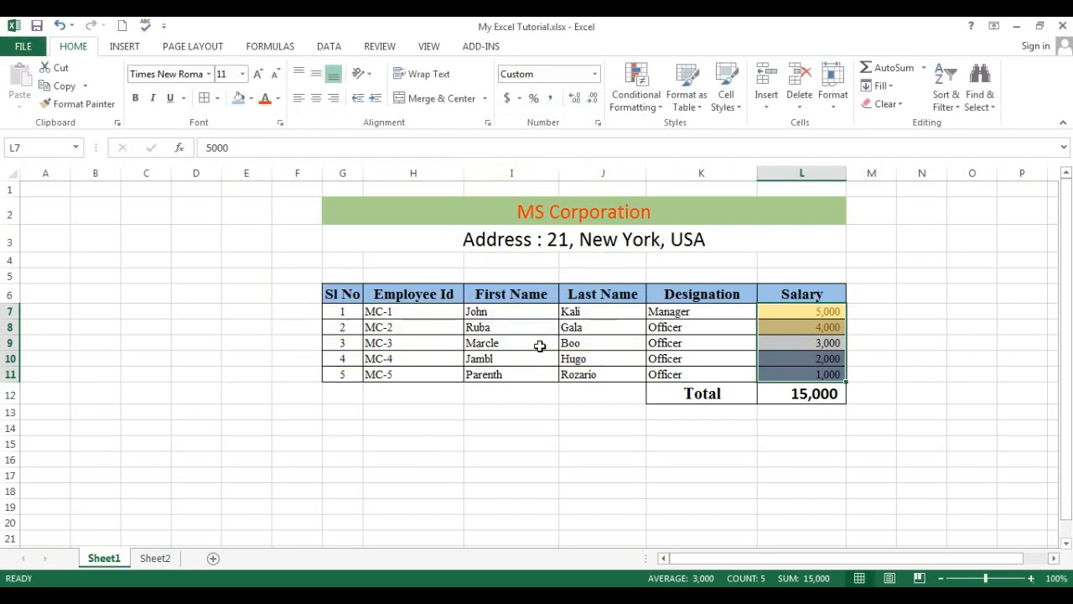
pyautogui.click(993, 374)
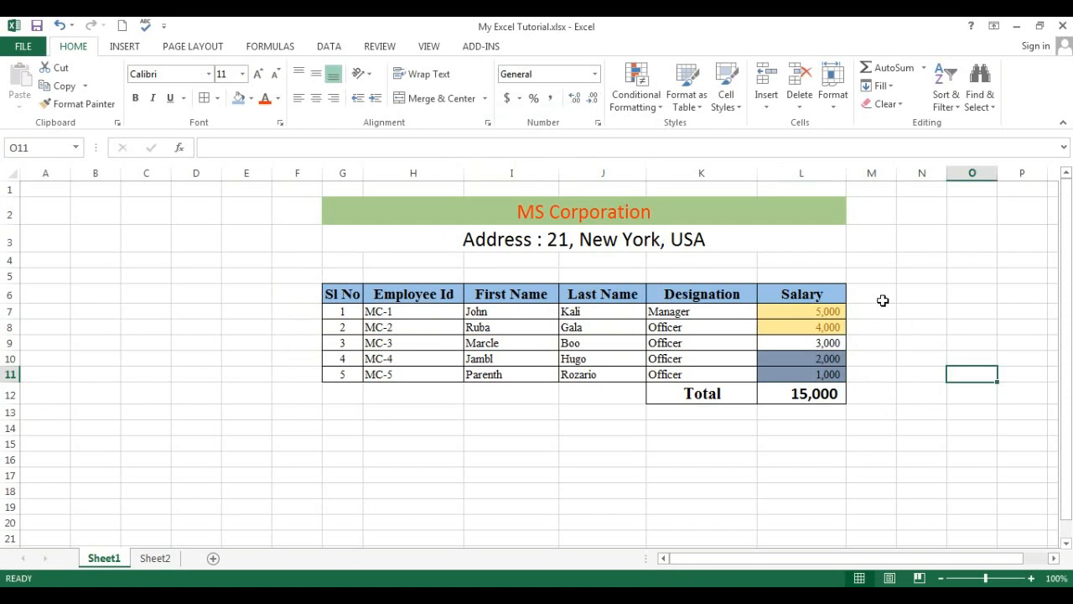
# Examine how the two conditional formatting rules highlight the salaries in L7:L11.
pyautogui.click(834, 344)
pyautogui.moveTo(829, 312); pyautogui.dragTo(829, 326)
pyautogui.click(889, 342)
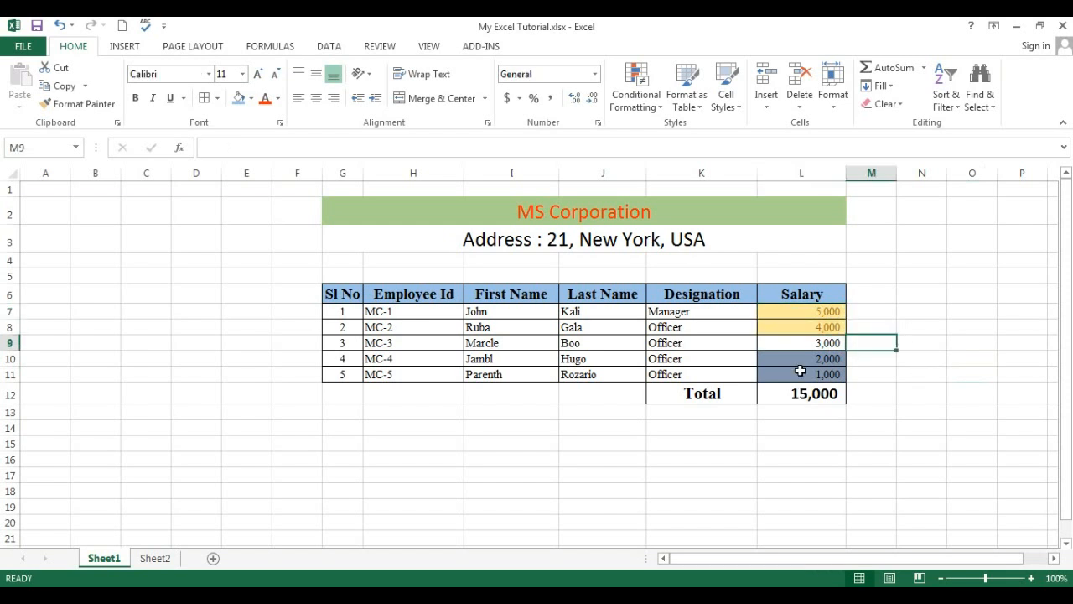
pyautogui.click(818, 344)
pyautogui.moveTo(822, 356); pyautogui.dragTo(827, 373)
pyautogui.click(898, 357)
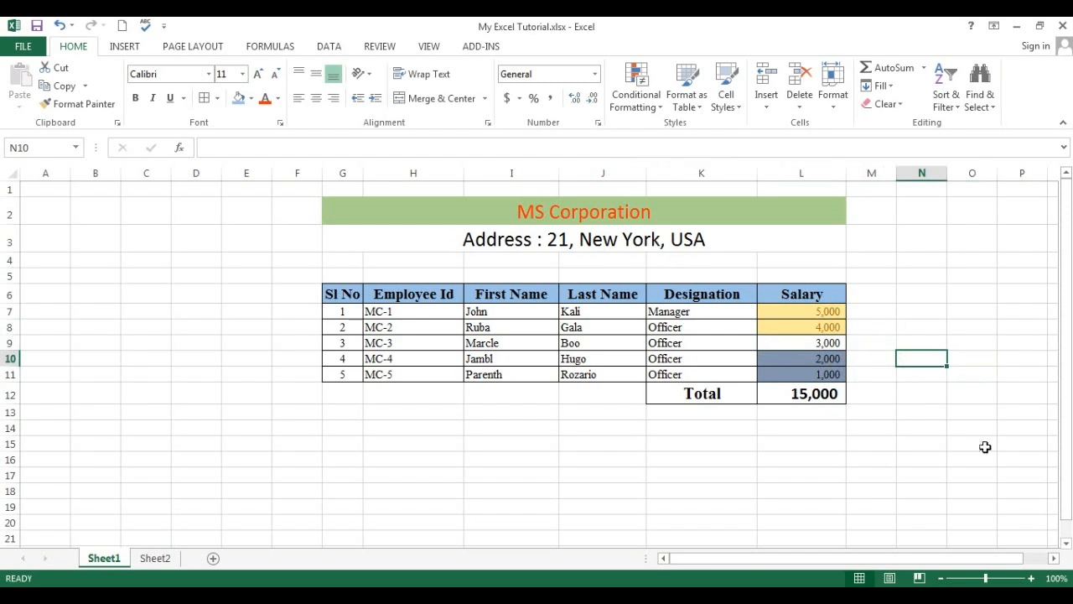
pyautogui.click(929, 331)
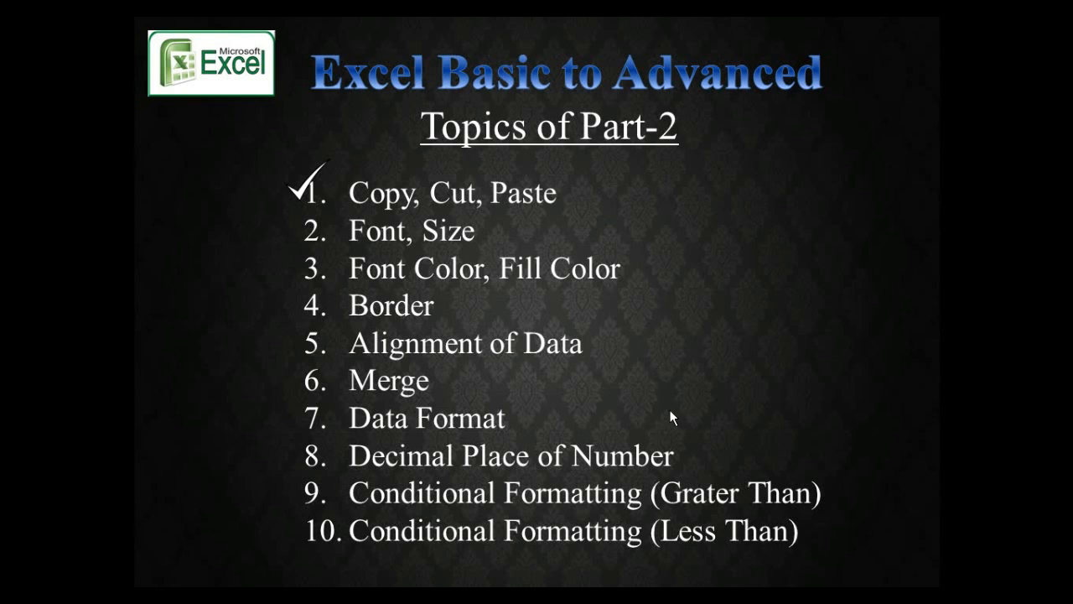
pyautogui.click(670, 411)
pyautogui.click(670, 411)
pyautogui.click(670, 411)
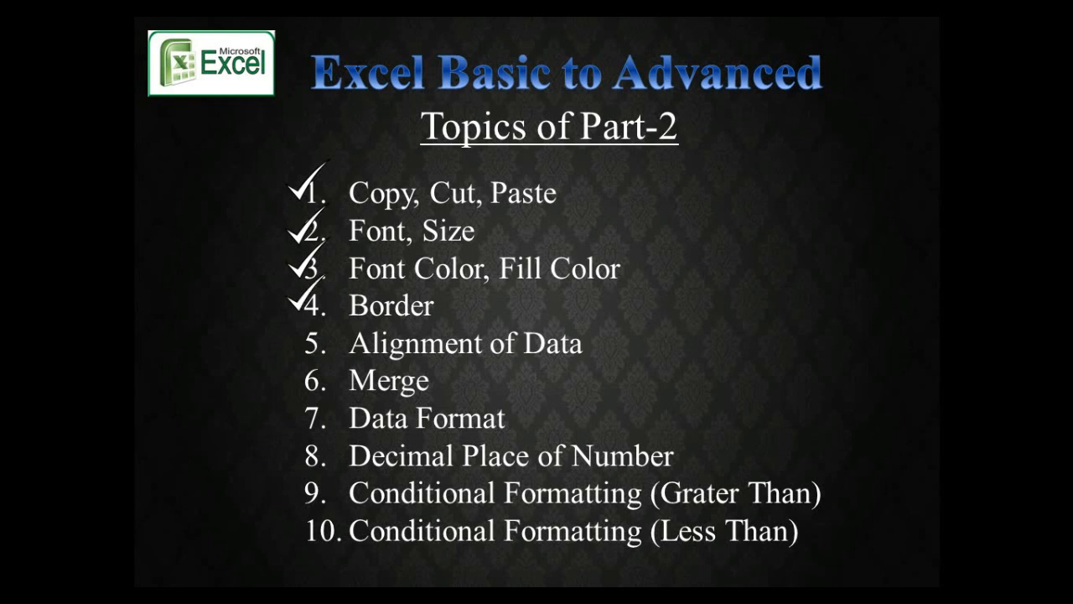
pyautogui.press('Right')
pyautogui.press('Right')
pyautogui.press('Right')
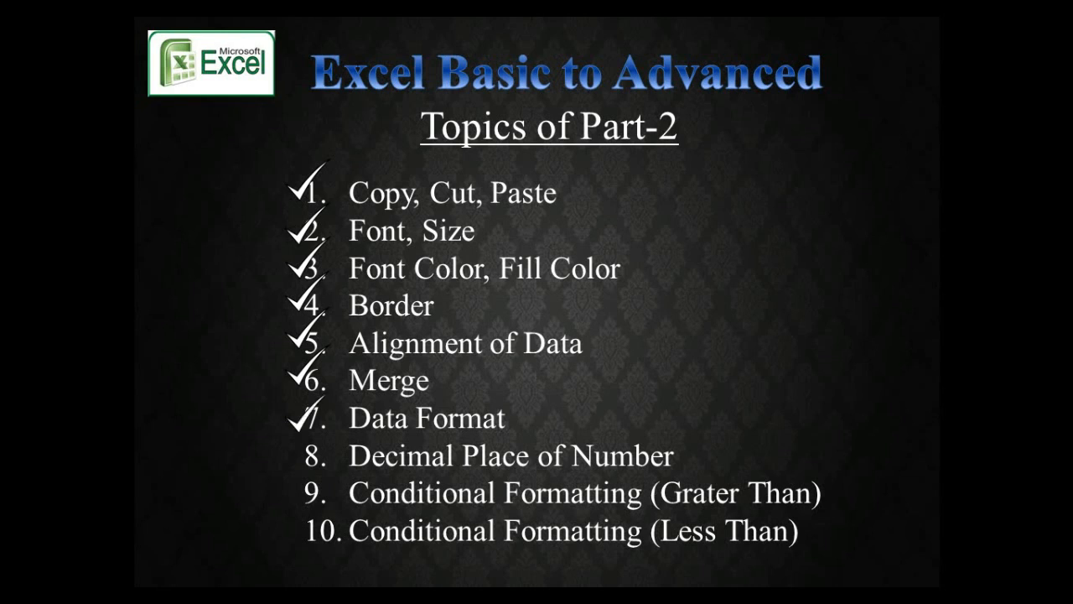
pyautogui.press('Right')
pyautogui.press('Right')
pyautogui.press('Right')
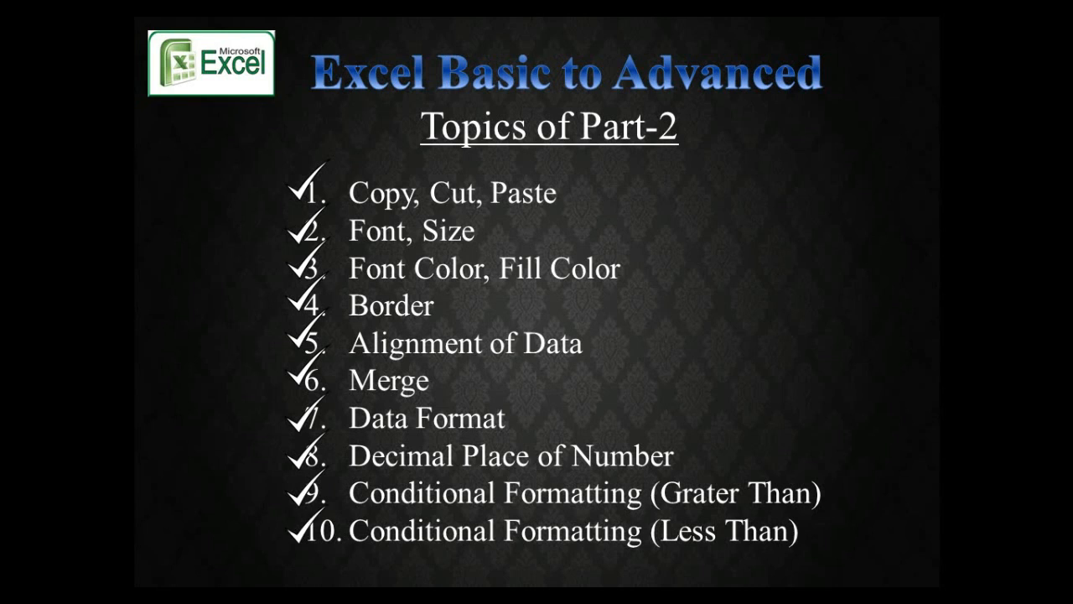